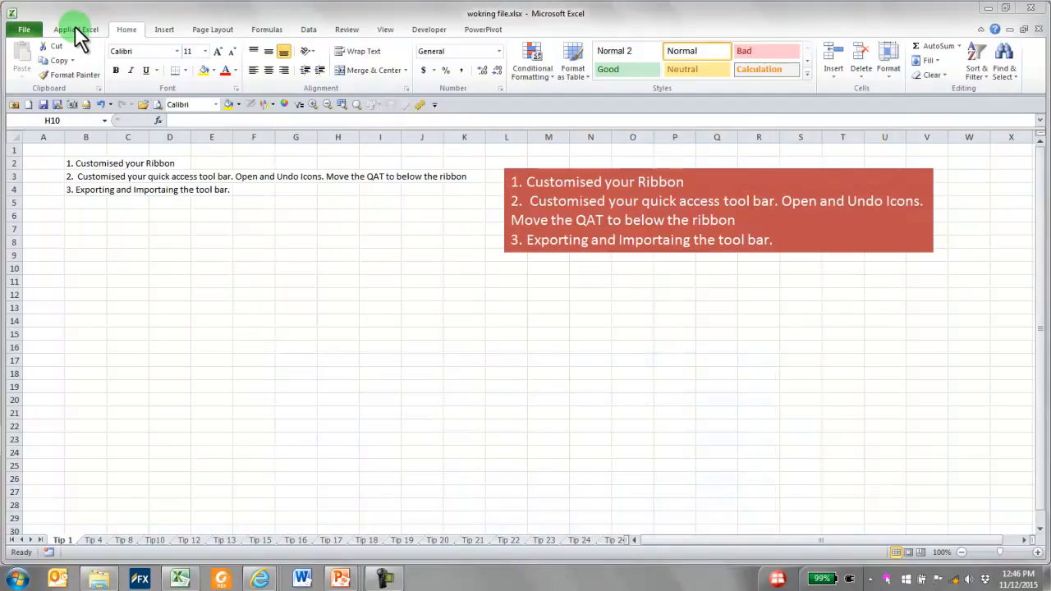
Look through the Formulas and Data ribbon tabs, ending on the commands of the custom Applied Excel tab
click(278, 30)
click(316, 33)
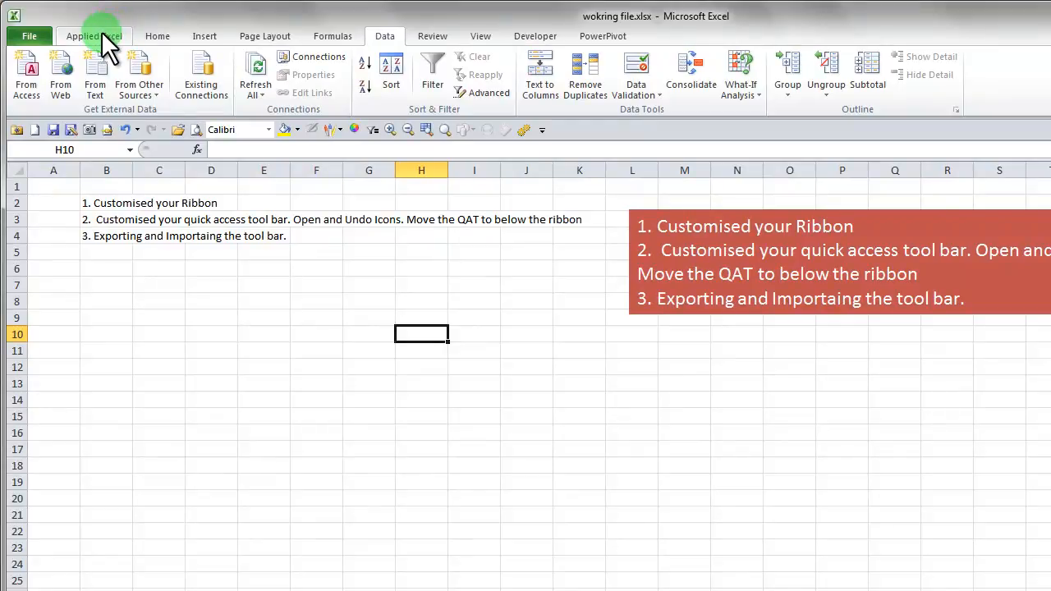
click(101, 36)
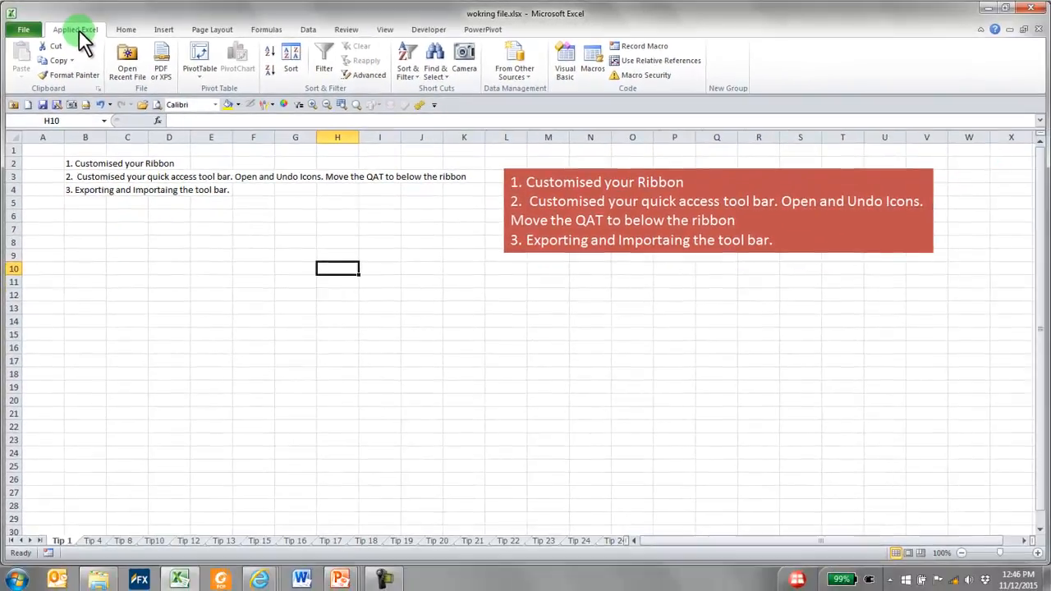
right_click(98, 36)
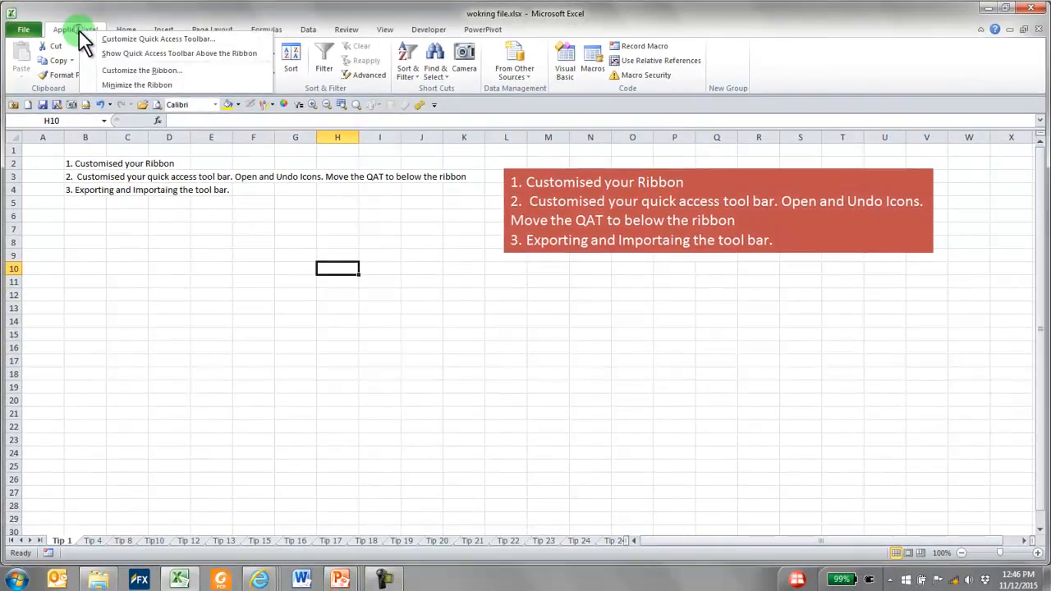
click(131, 39)
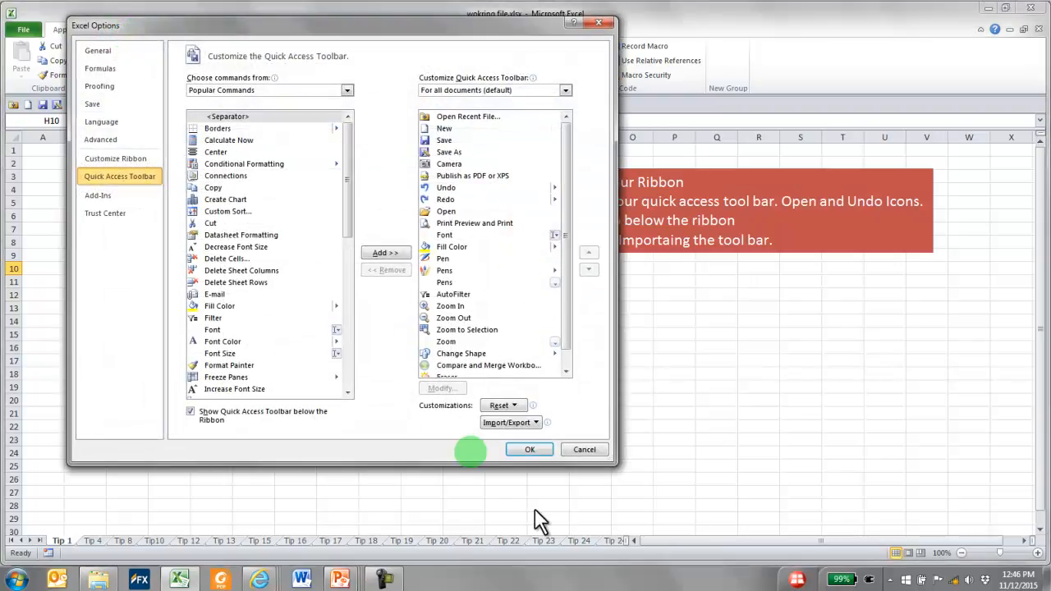
click(587, 451)
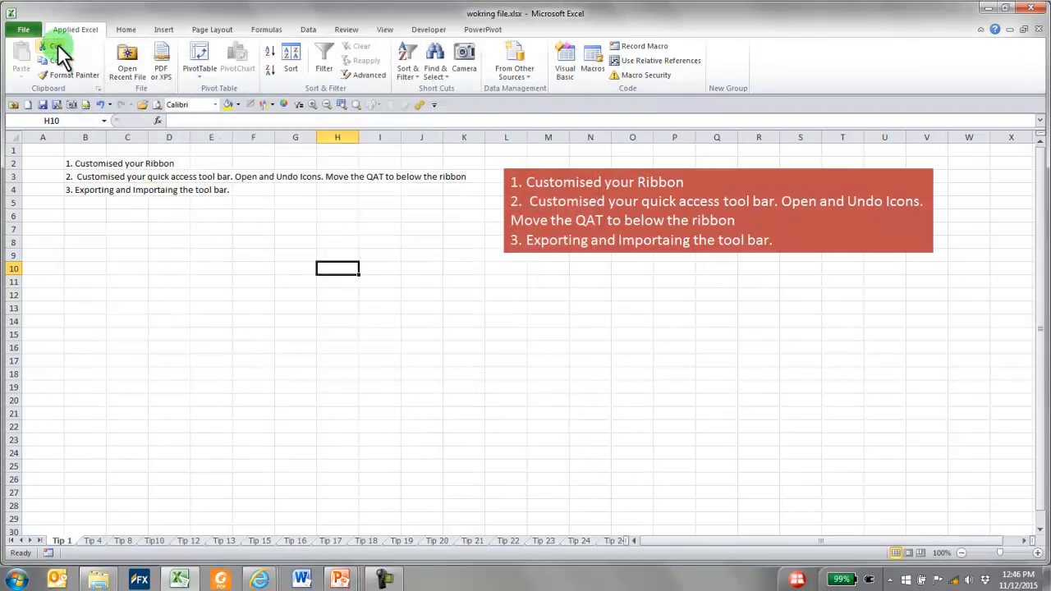
Add a new custom tab to the ribbon and place it before Applied Excel as the first main tab
right_click(130, 28)
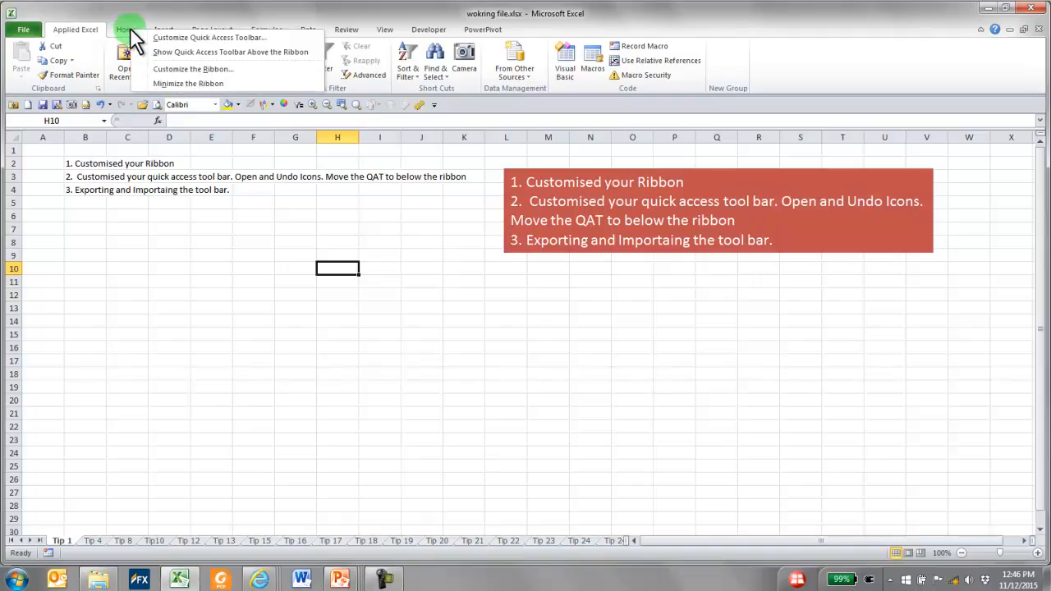
click(212, 68)
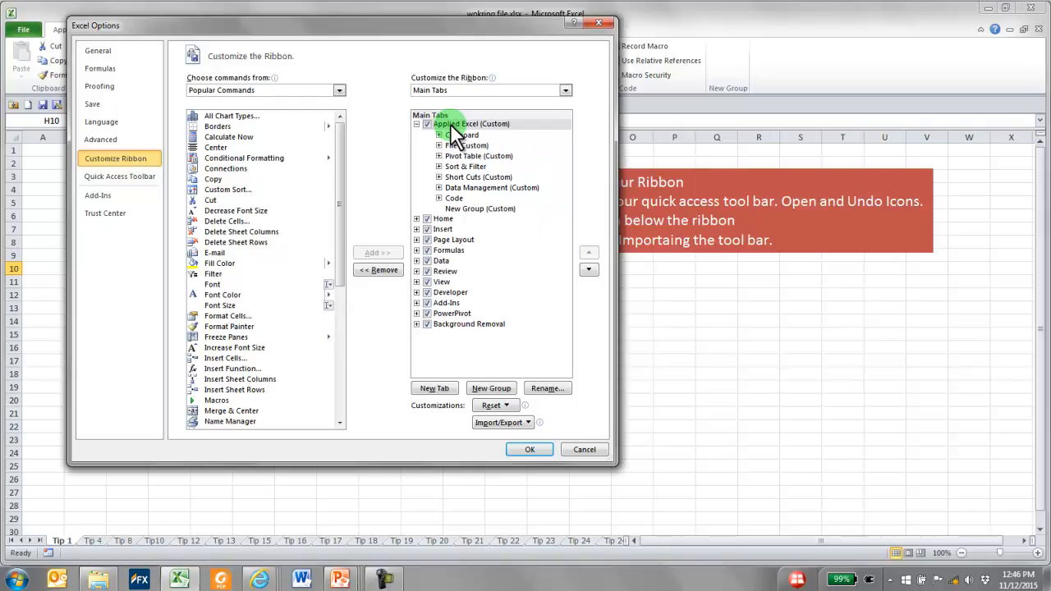
click(435, 389)
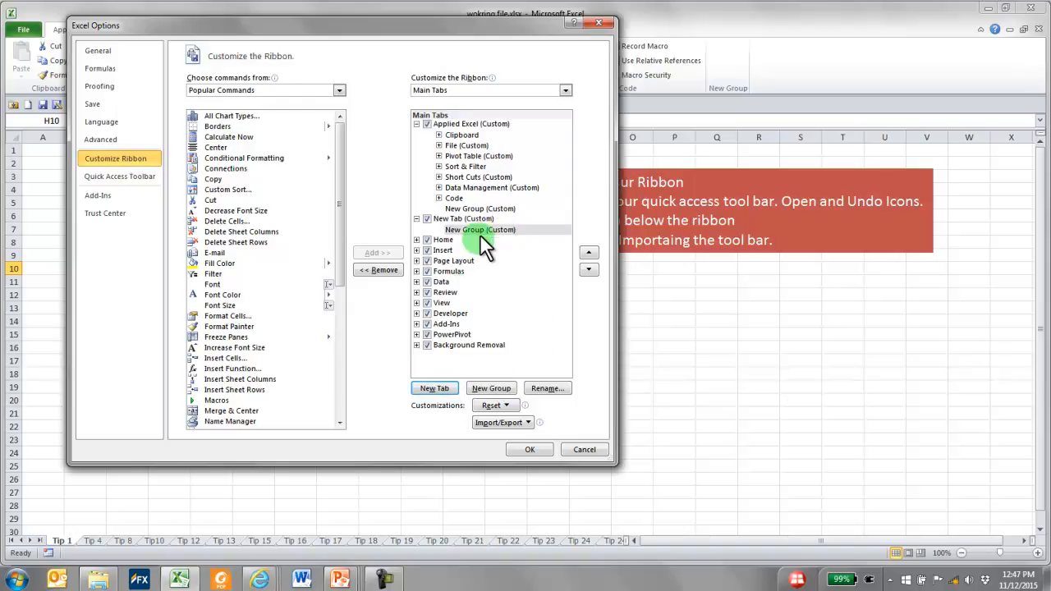
click(452, 220)
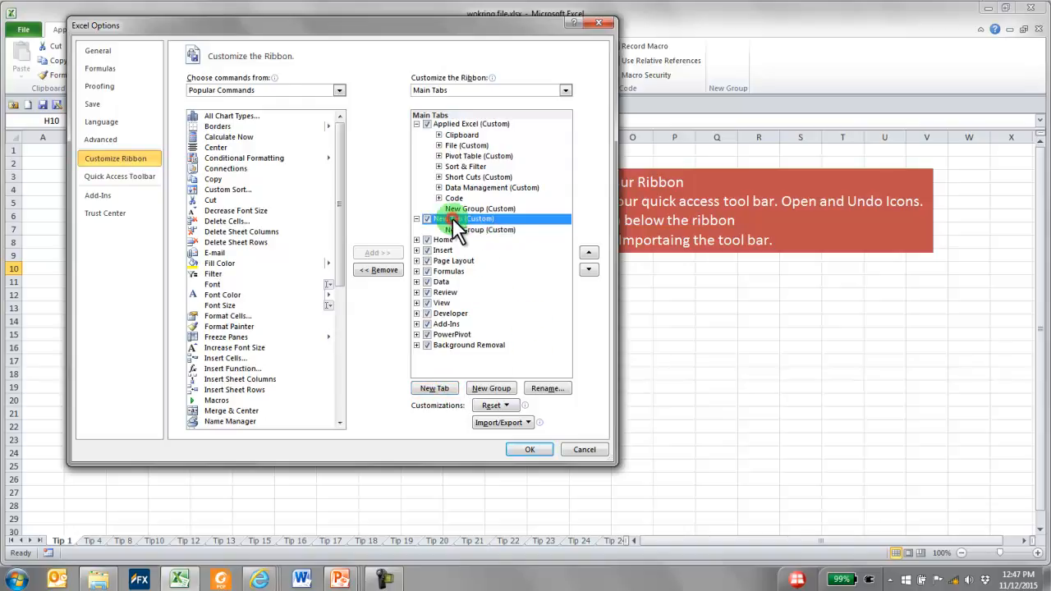
click(590, 252)
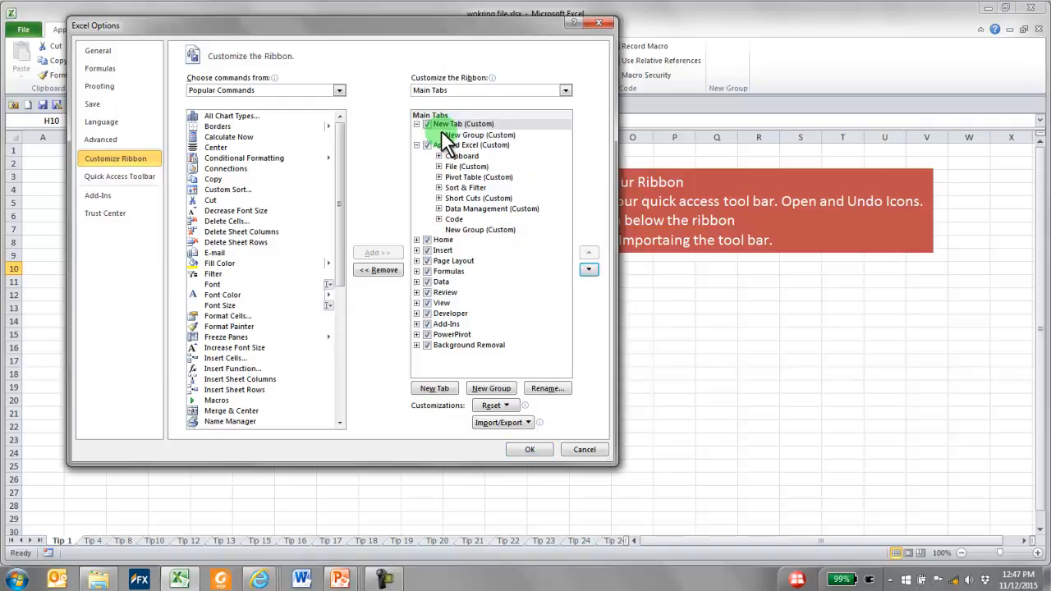
Rename the new custom ribbon tab as Canon
drag(119, 32, 158, 98)
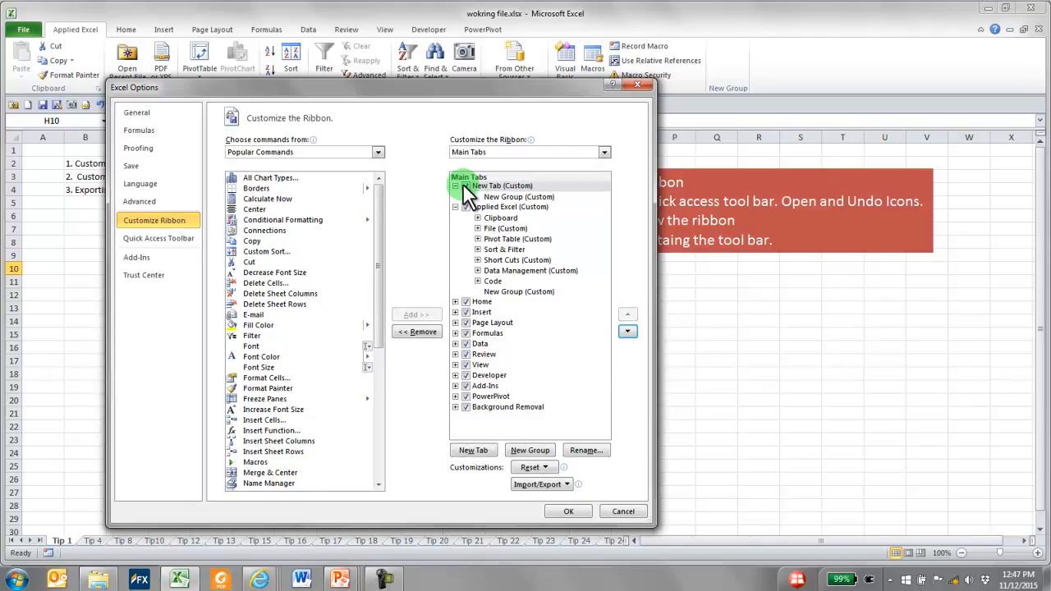
click(503, 186)
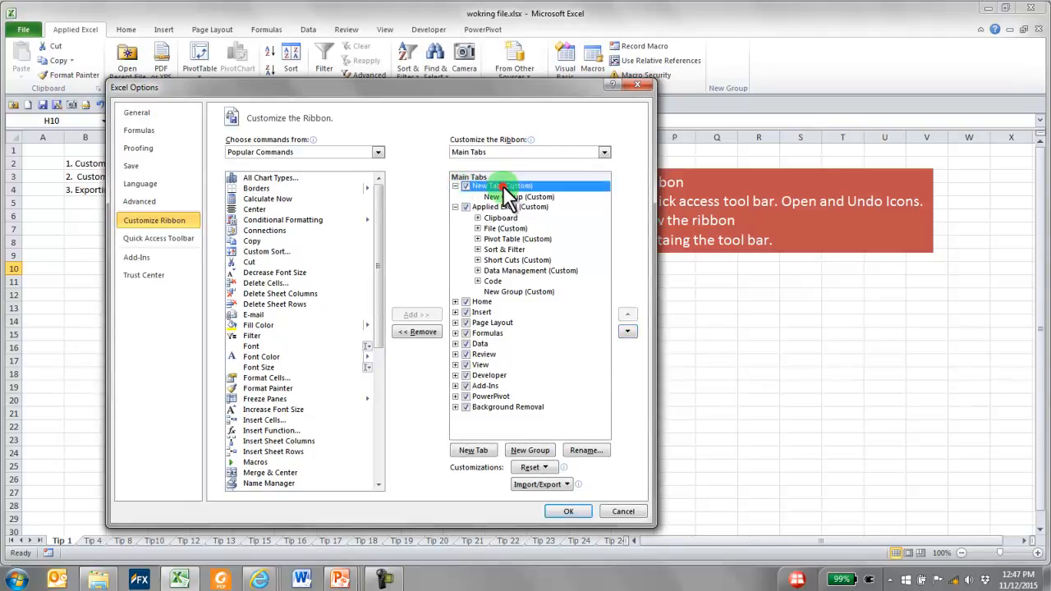
click(593, 450)
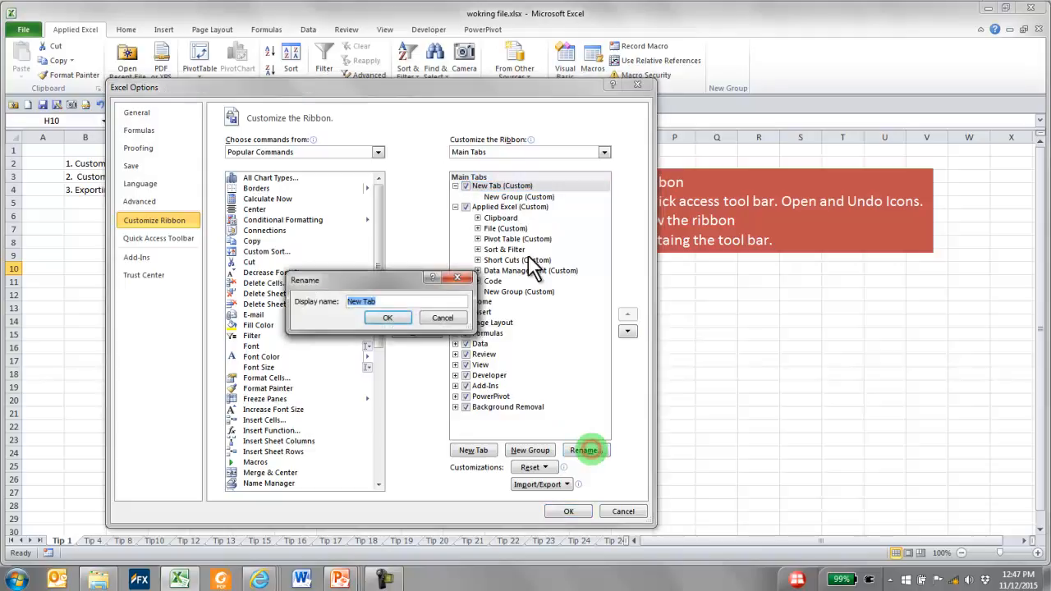
text(Canon)
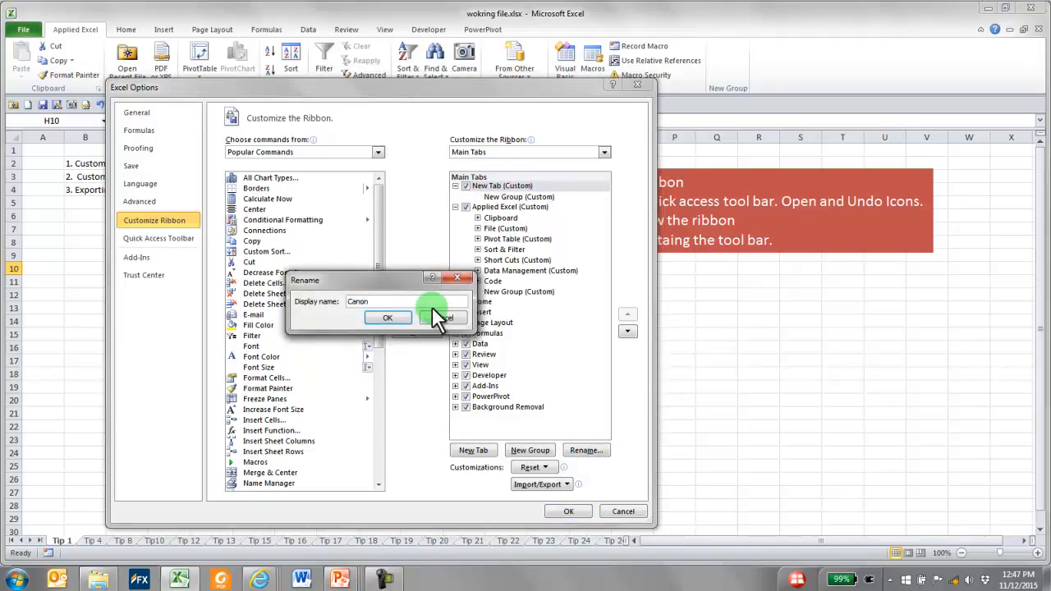
key(Return)
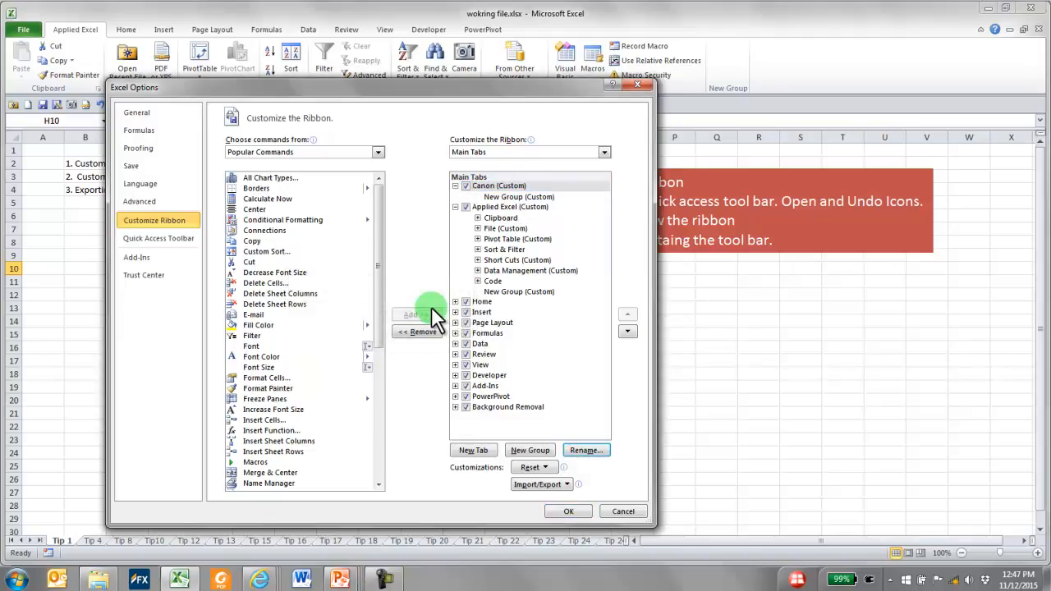
Add the Clipboard group from the Home main tab to the custom Canon tab
click(482, 187)
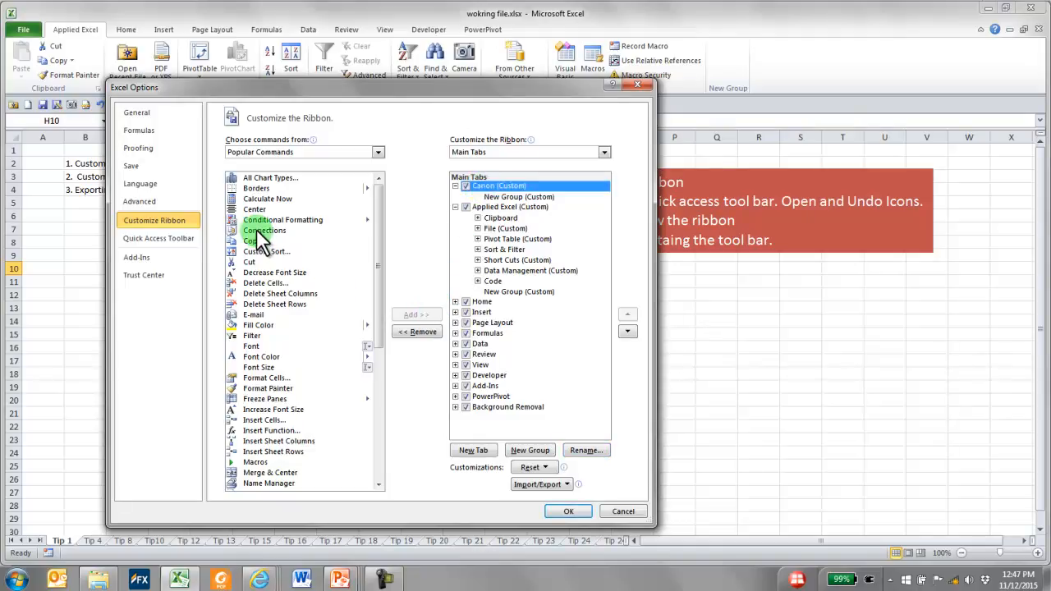
click(377, 152)
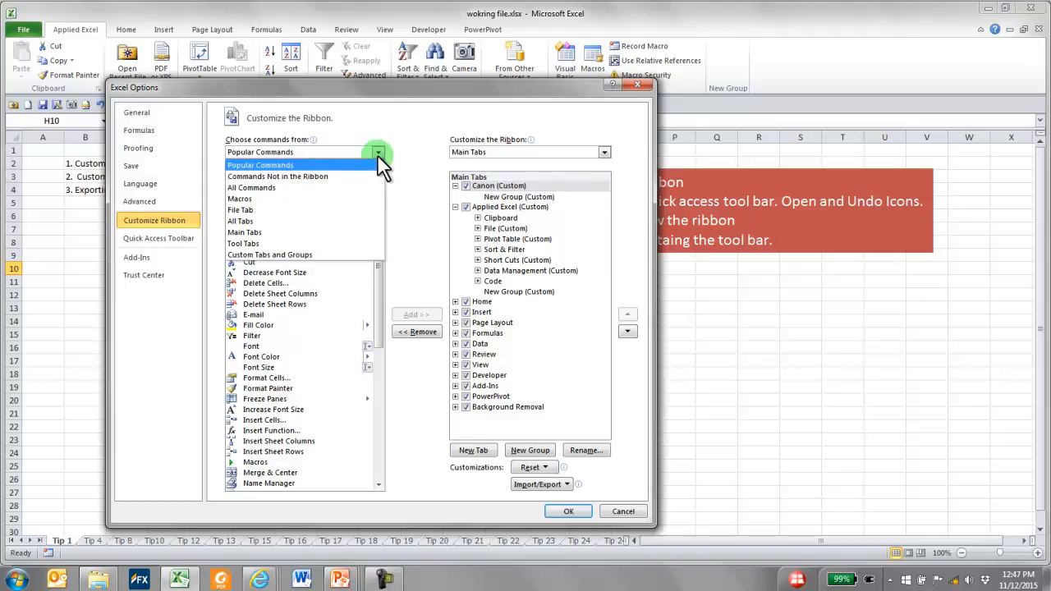
click(259, 232)
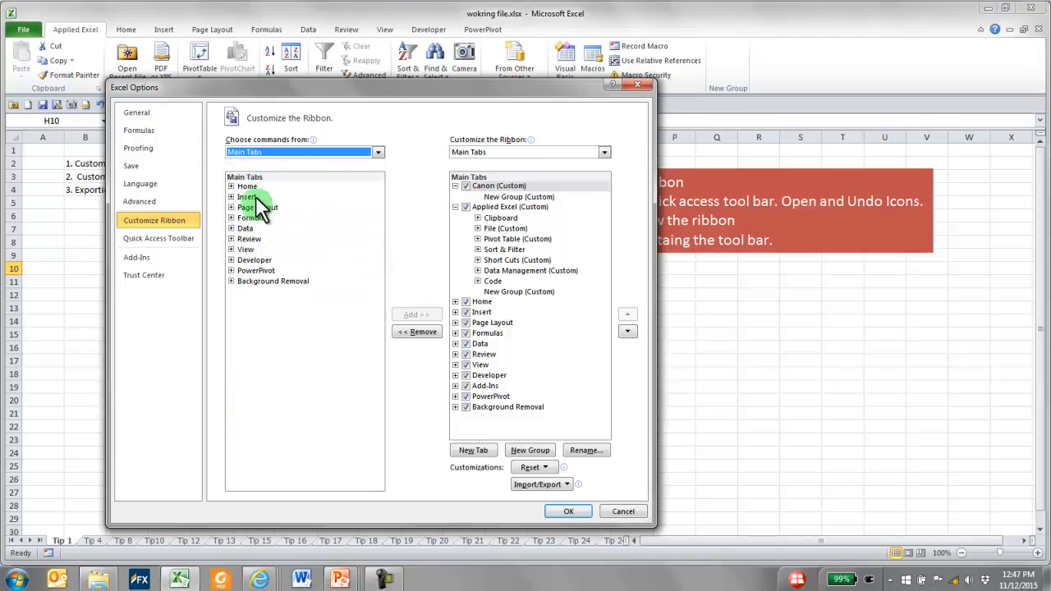
click(231, 187)
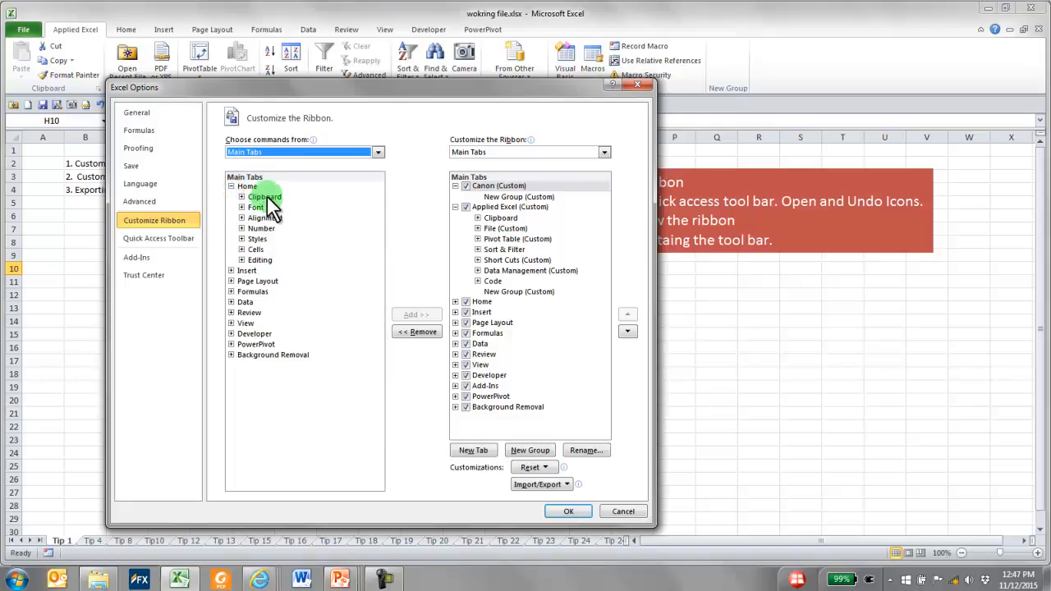
click(266, 197)
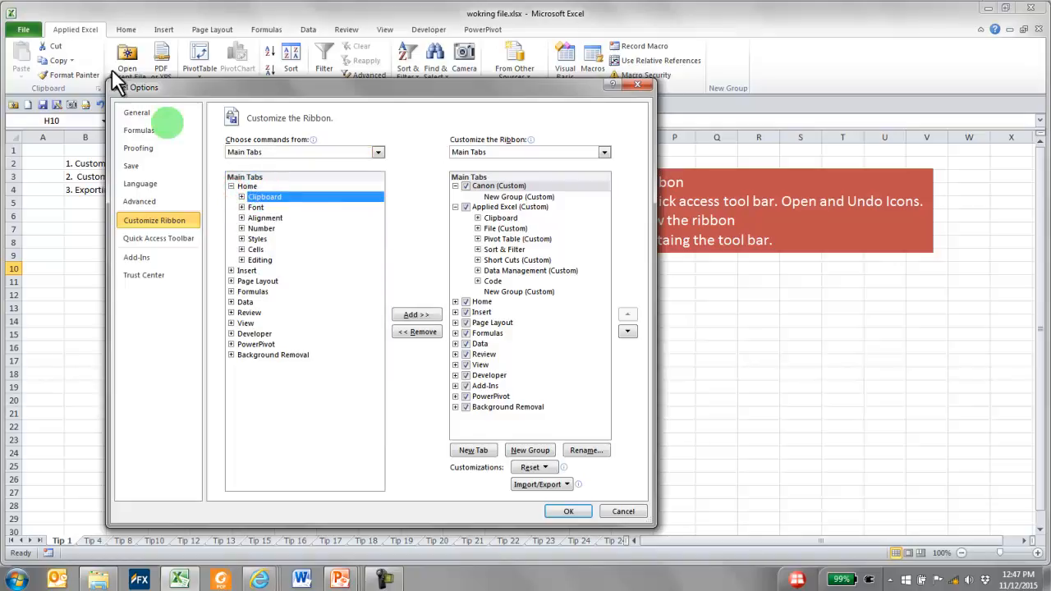
drag(135, 88, 158, 99)
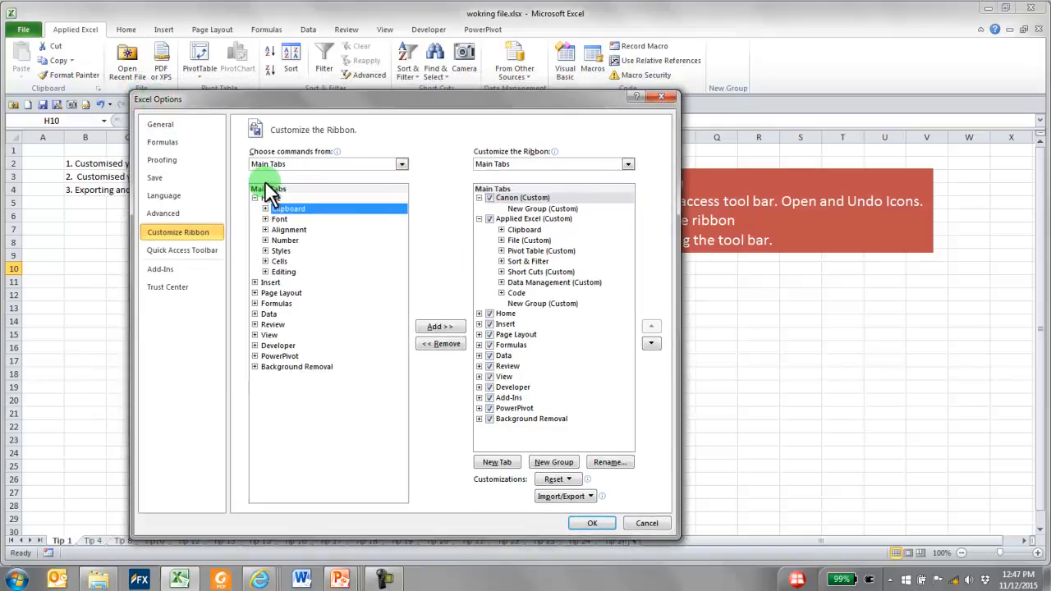
click(267, 210)
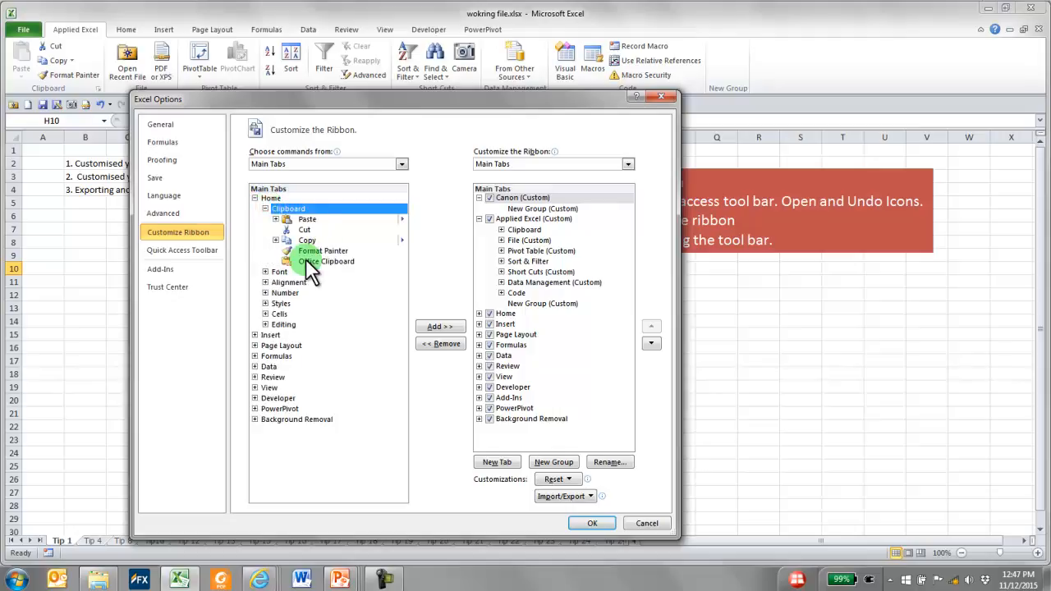
click(265, 209)
click(523, 197)
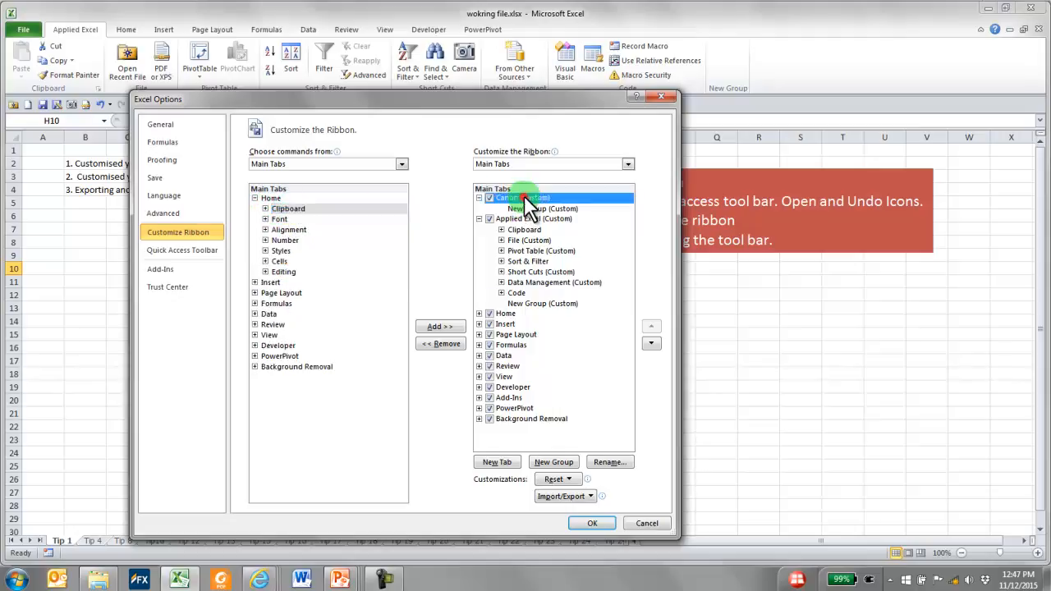
click(443, 326)
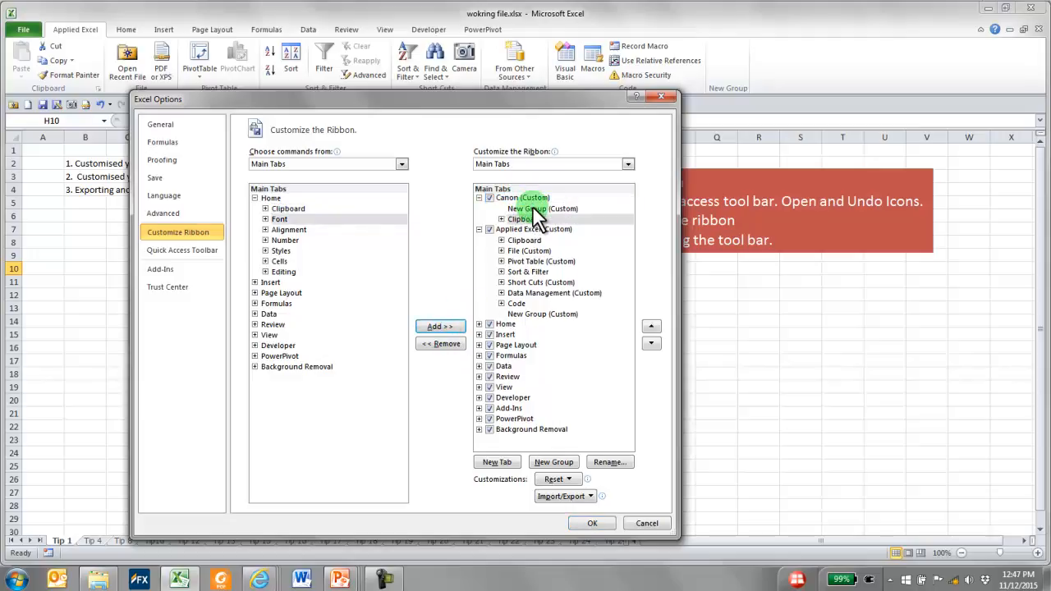
Rename the new custom group within the Canon tab as Applied Excel
click(535, 210)
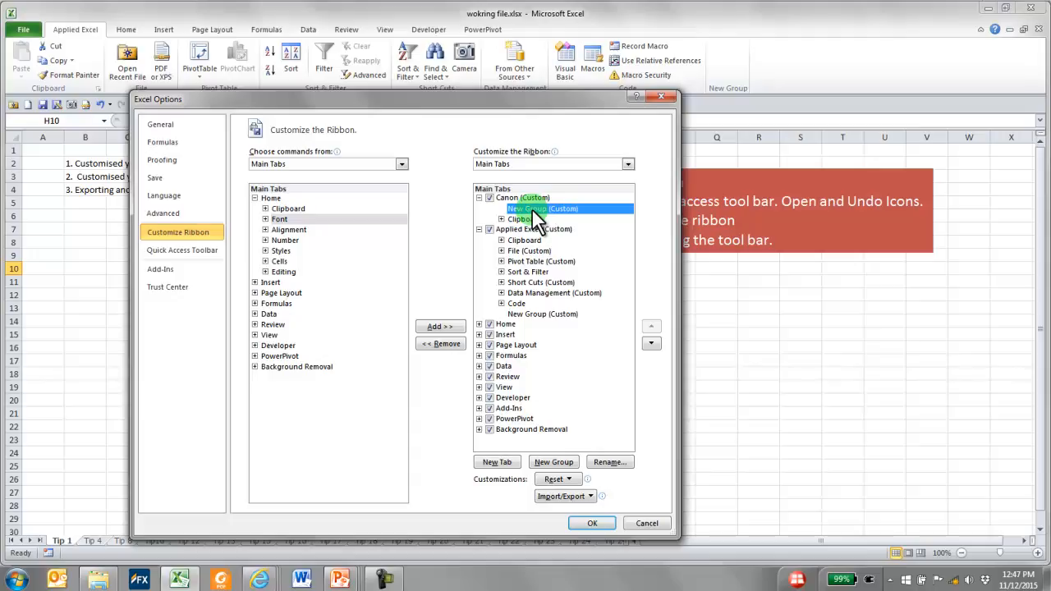
click(609, 462)
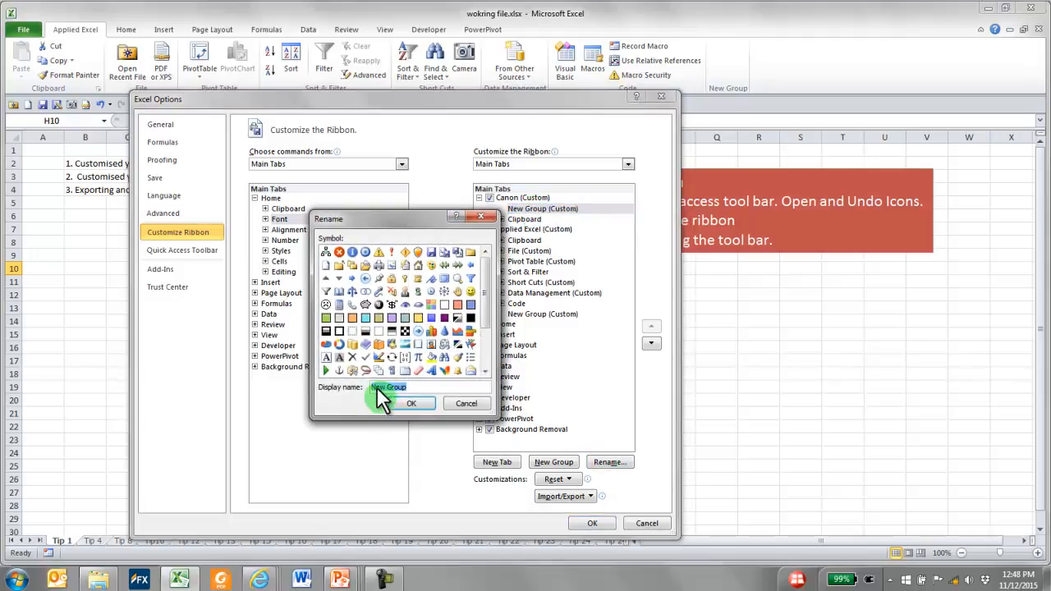
text(Lunc Time)
key(BackSpace)
key(BackSpace)
key(BackSpace)
key(BackSpace)
key(BackSpace)
key(BackSpace)
key(BackSpace)
key(BackSpace)
key(BackSpace)
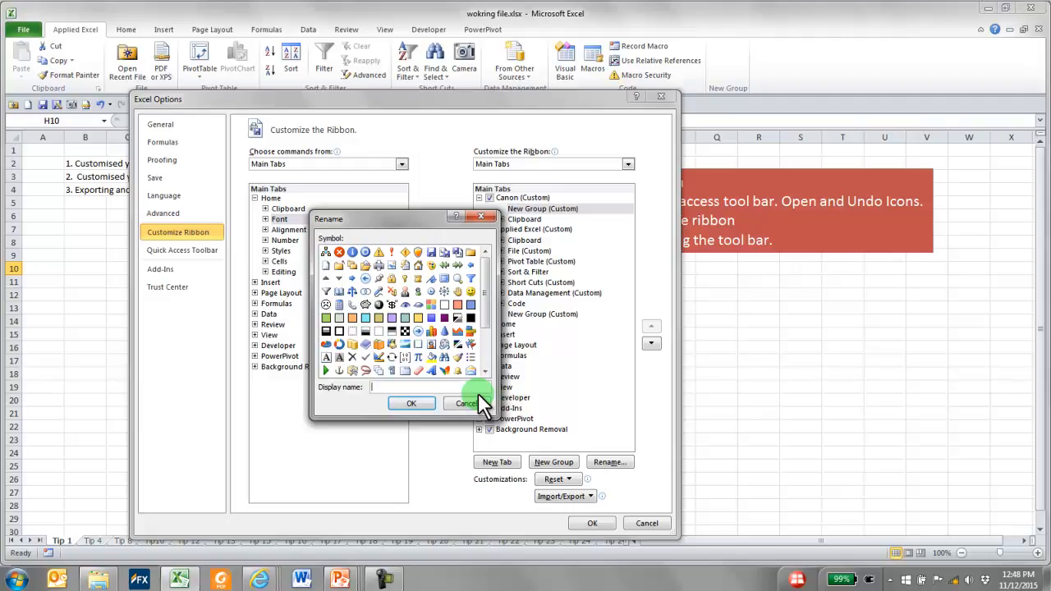
text(Apllied)
key(BackSpace)
key(BackSpace)
key(BackSpace)
key(BackSpace)
key(BackSpace)
text(plied Excel)
click(412, 403)
Add the Font command from Home's Font group to the Applied Excel group of the Canon tab and apply the ribbon changes
click(532, 211)
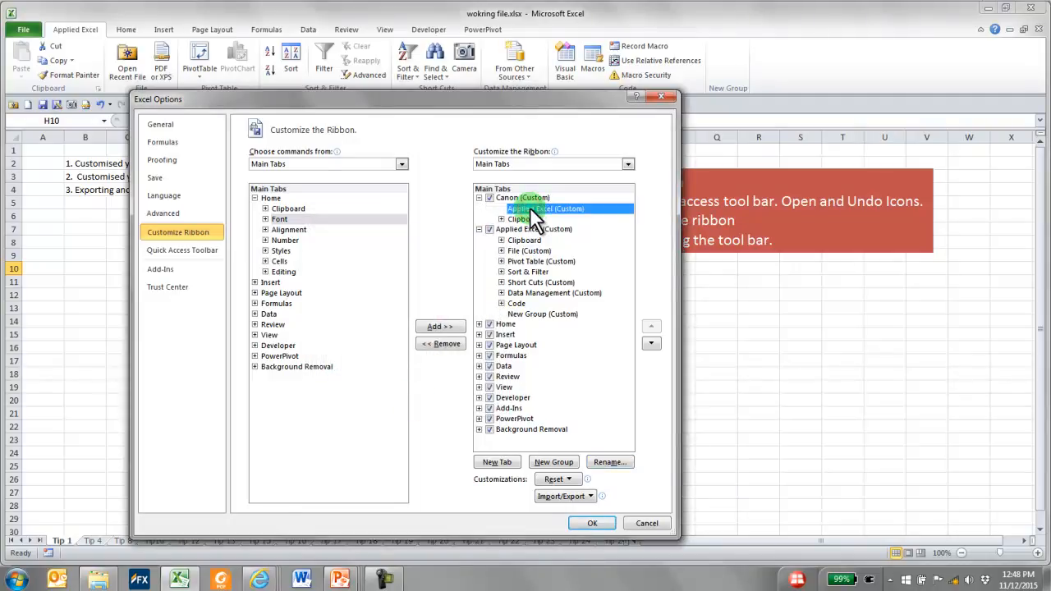
click(265, 219)
click(305, 230)
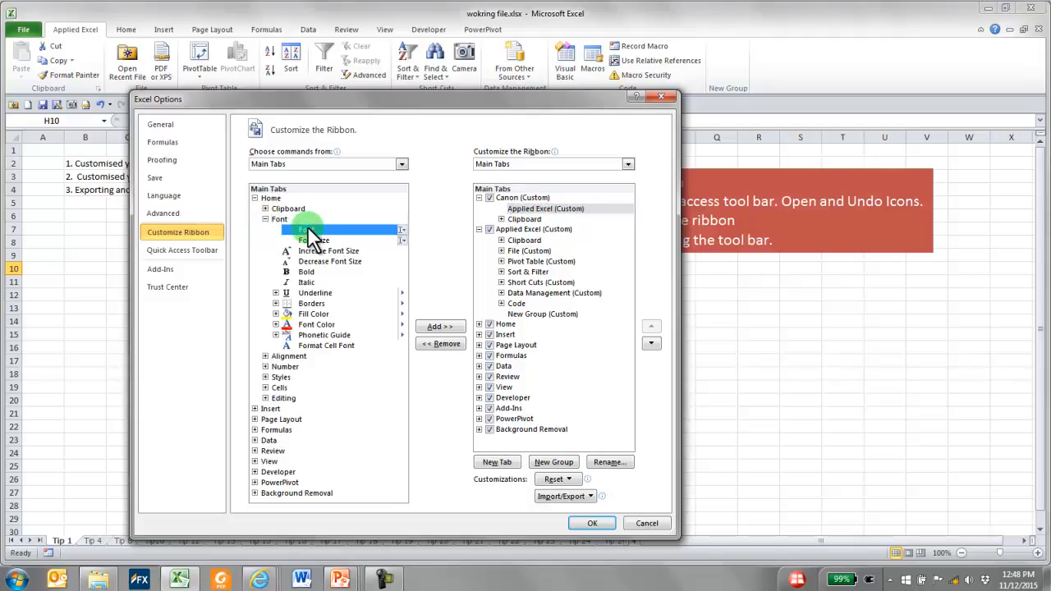
click(515, 211)
click(443, 327)
click(534, 216)
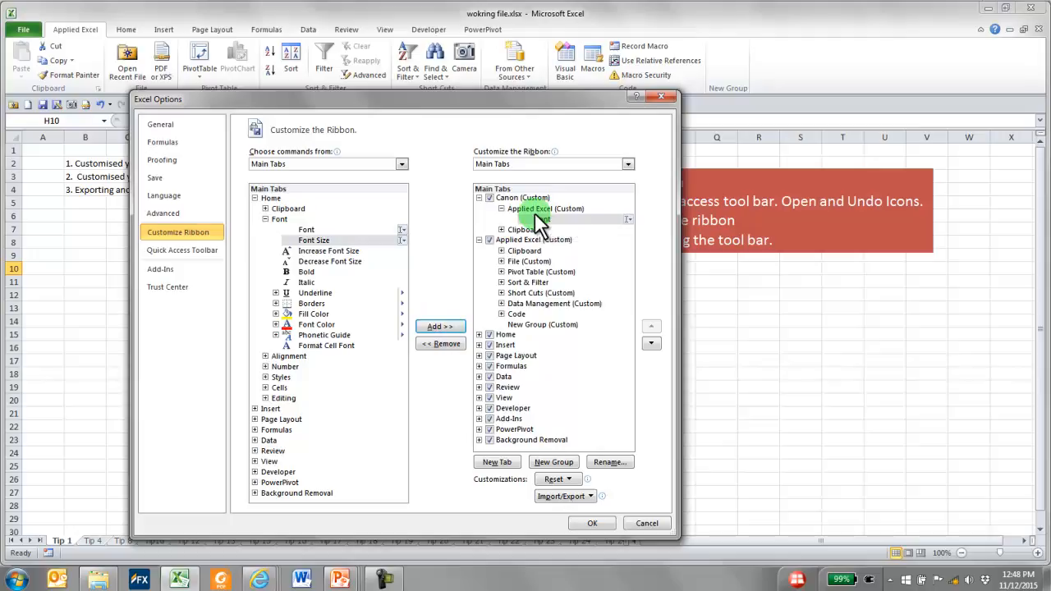
click(583, 523)
Review the groups on the new Canon ribbon tab, then return to the Applied Excel tab
click(715, 297)
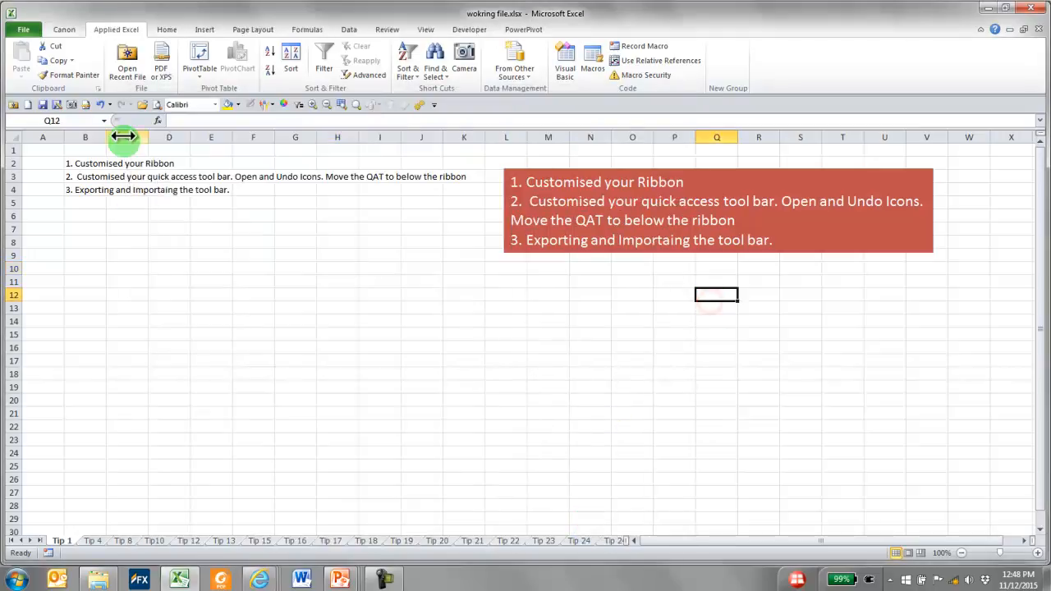
click(64, 30)
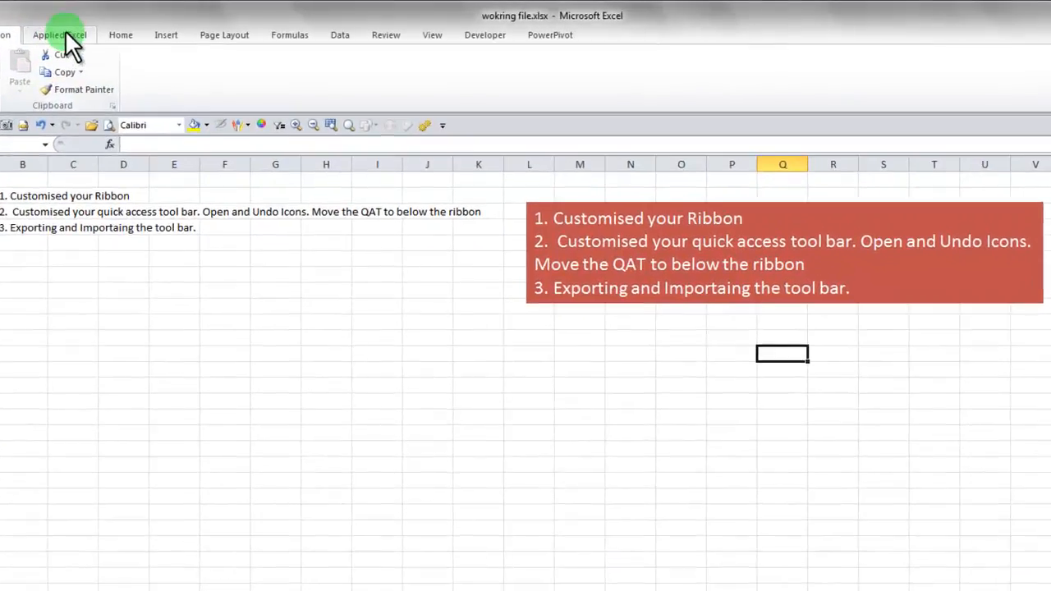
click(121, 29)
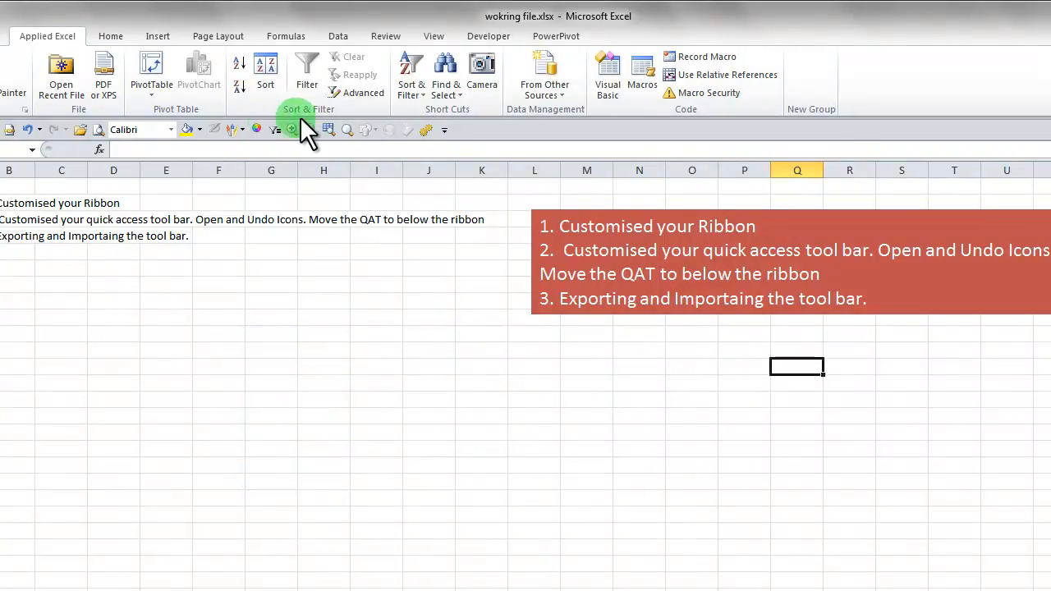
Move the Quick Access Toolbar above the ribbon
click(442, 128)
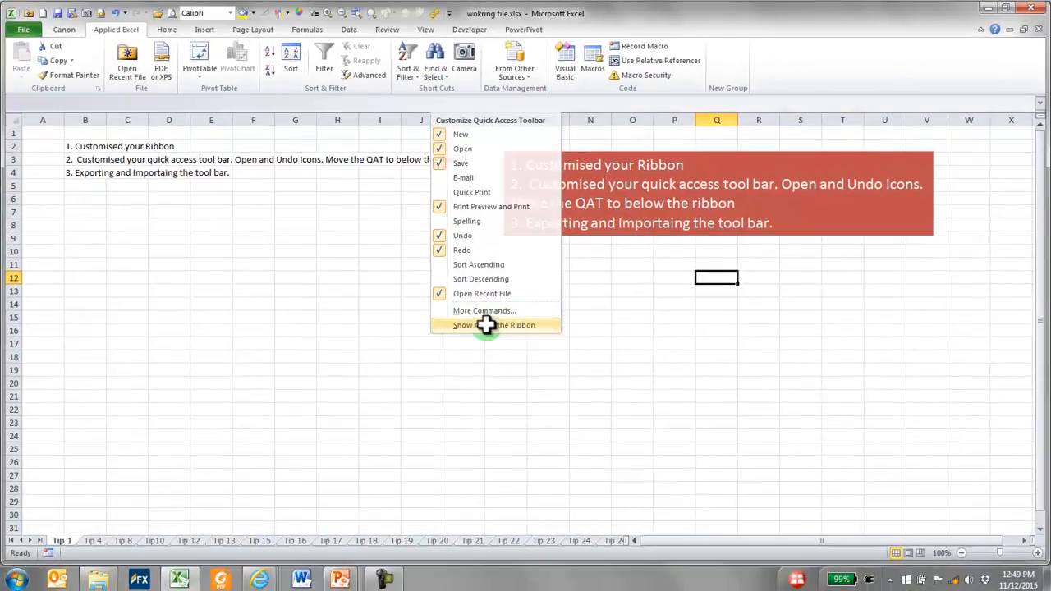
click(502, 383)
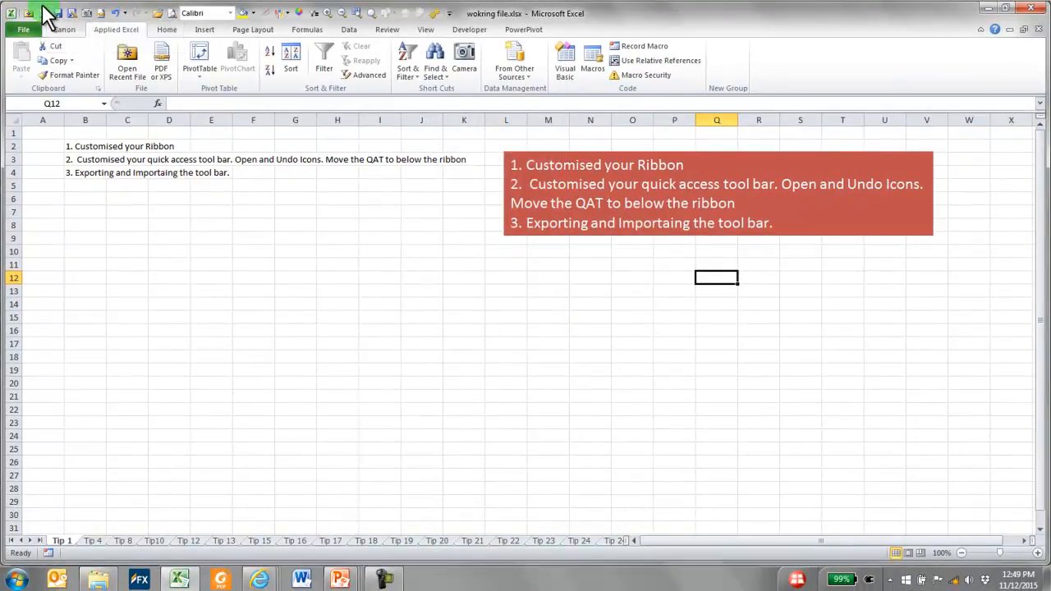
Move the Quick Access Toolbar below the ribbon and add the Data tab's Filter command to it
click(449, 13)
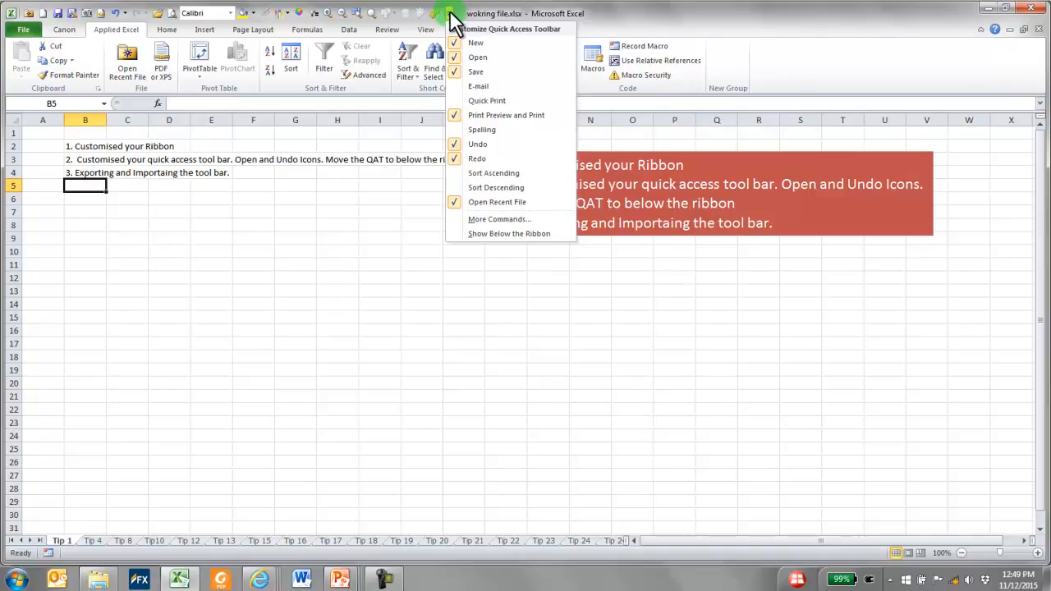
click(517, 233)
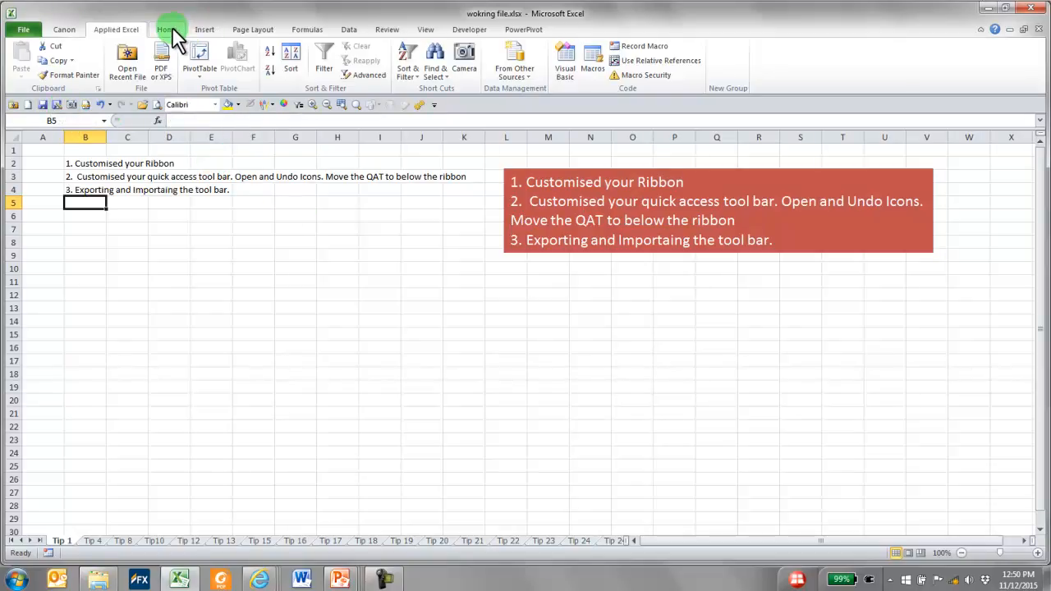
click(346, 31)
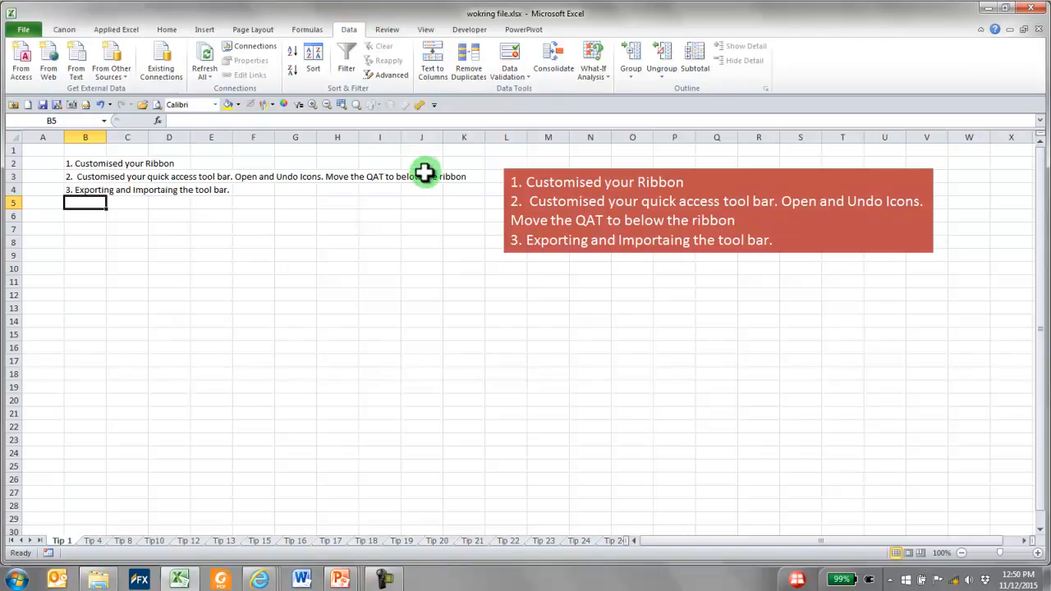
right_click(348, 71)
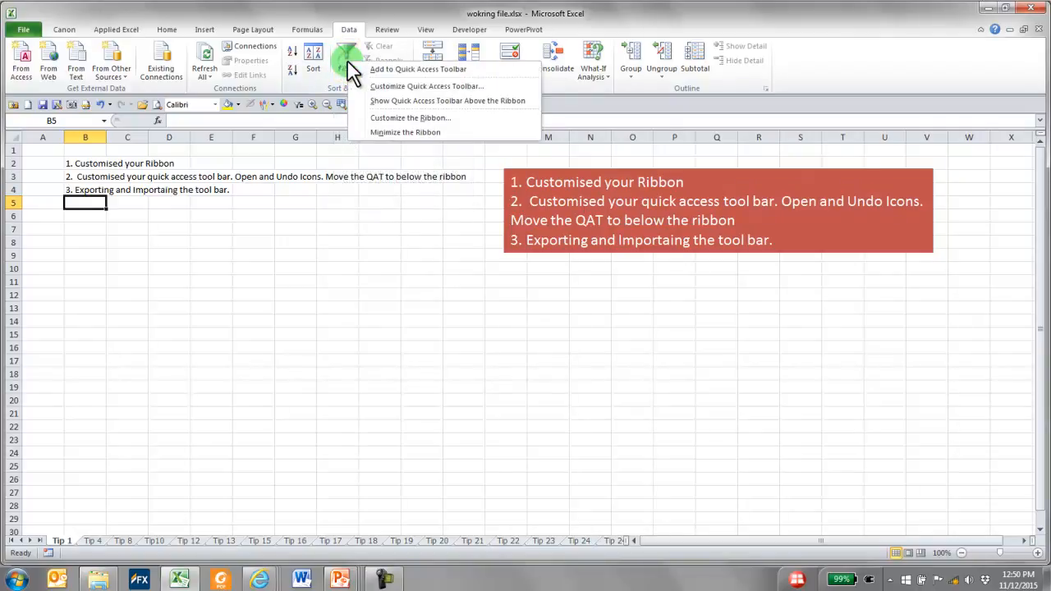
click(402, 70)
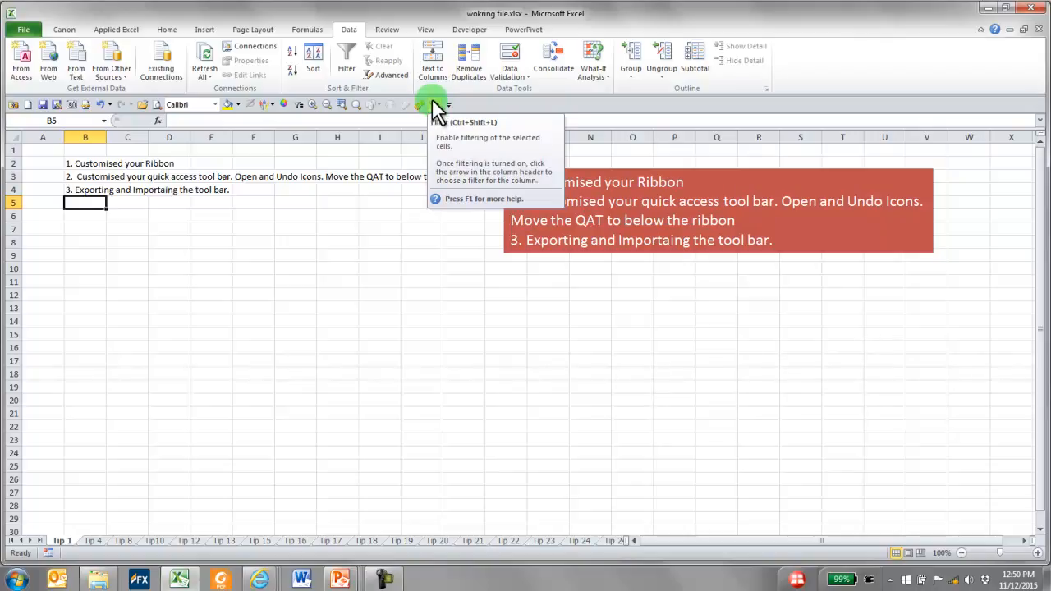
click(388, 30)
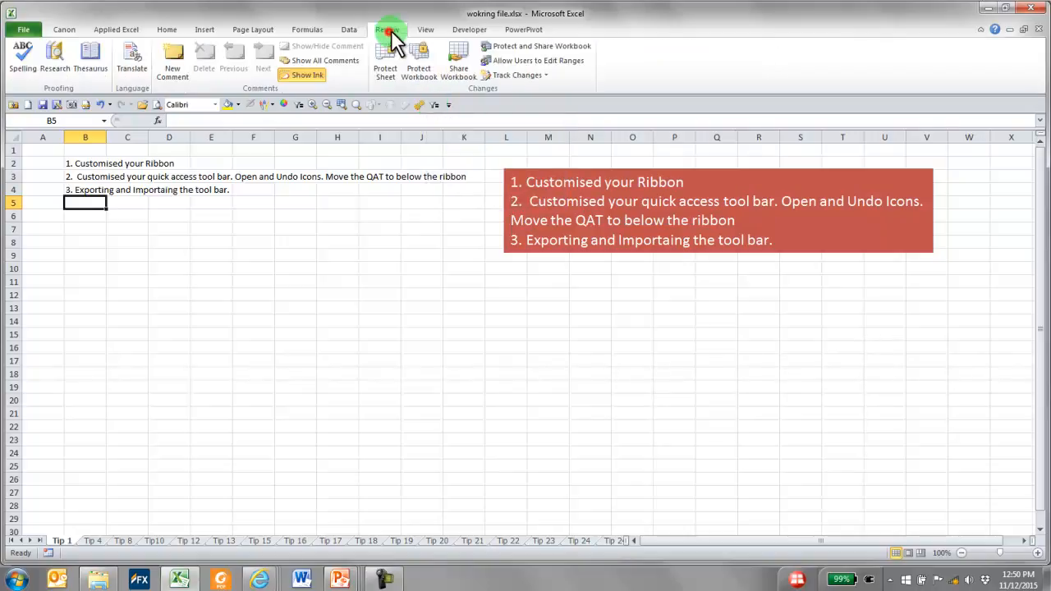
click(434, 31)
click(482, 29)
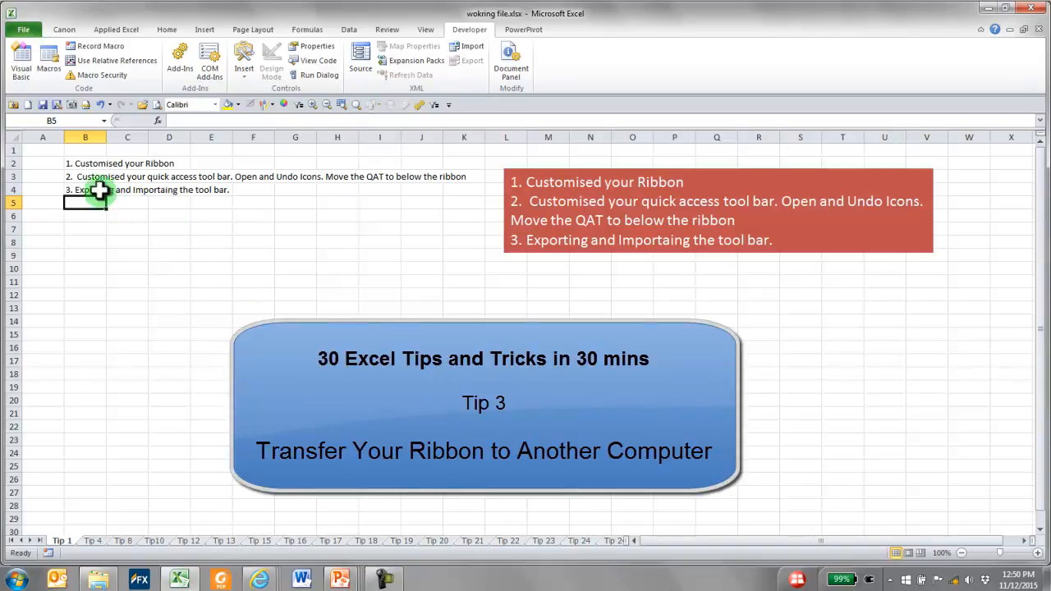
From the Canon tab, open the ribbon customization settings and start exporting the customizations to a file
click(64, 29)
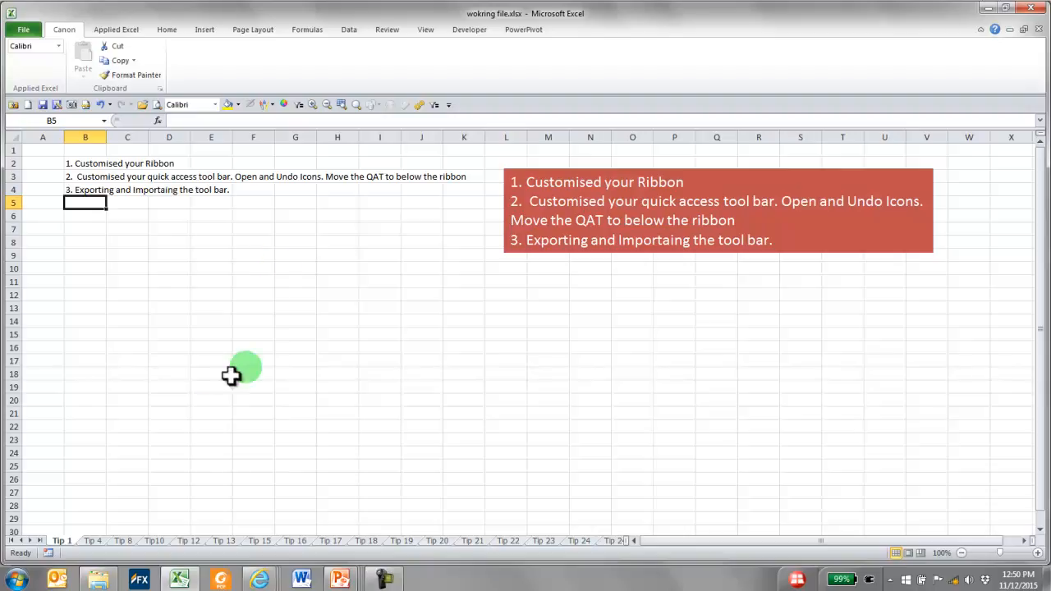
click(64, 30)
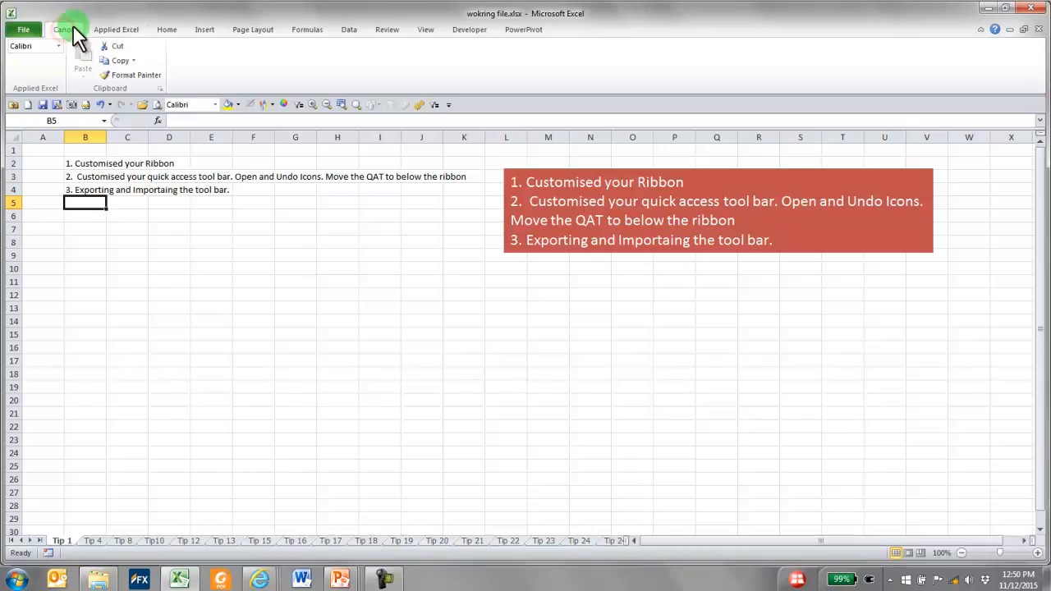
right_click(80, 27)
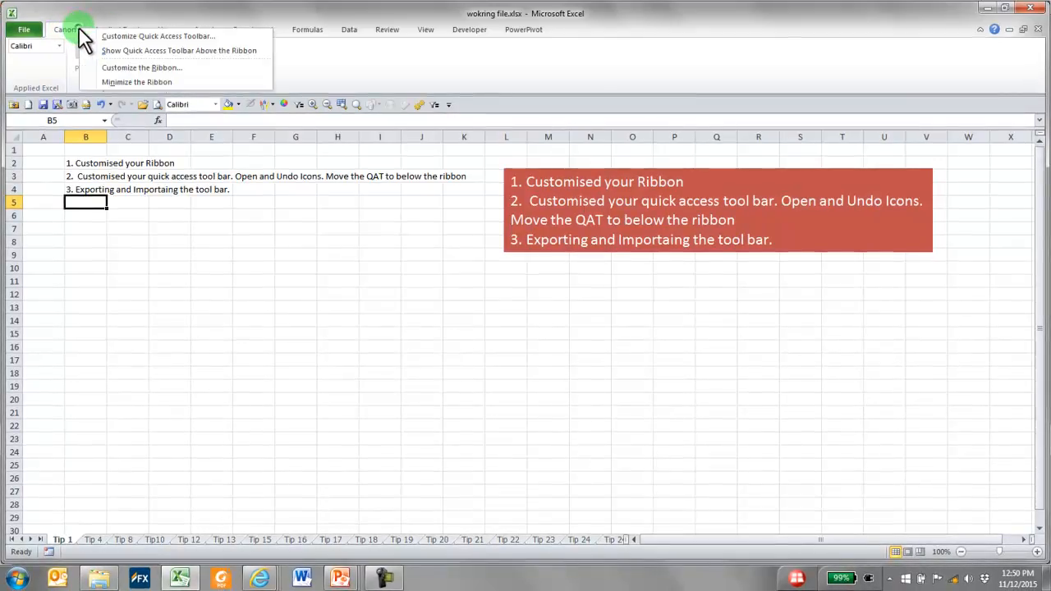
click(138, 67)
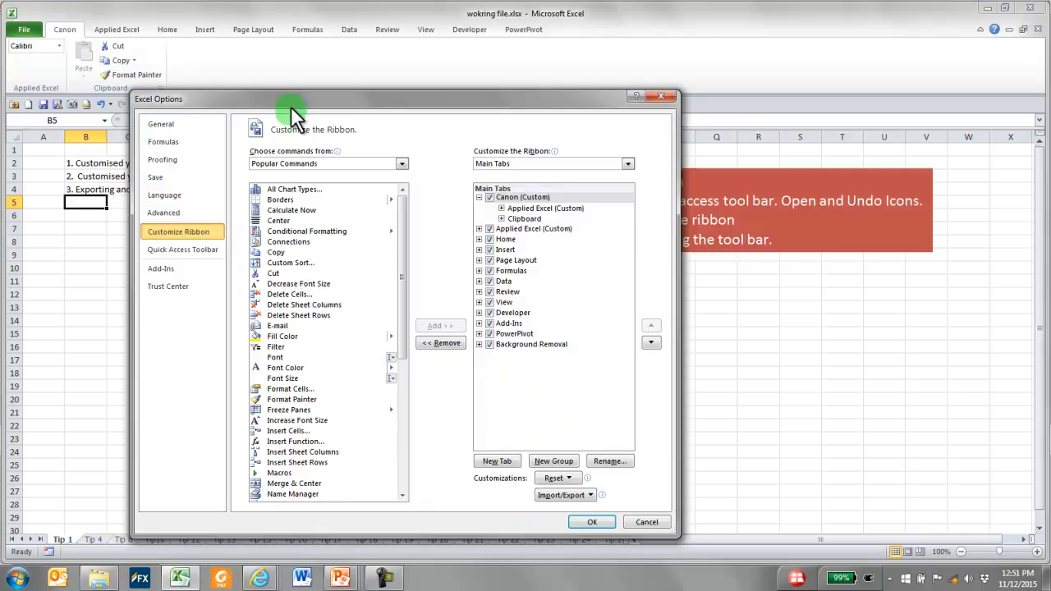
click(585, 492)
click(615, 525)
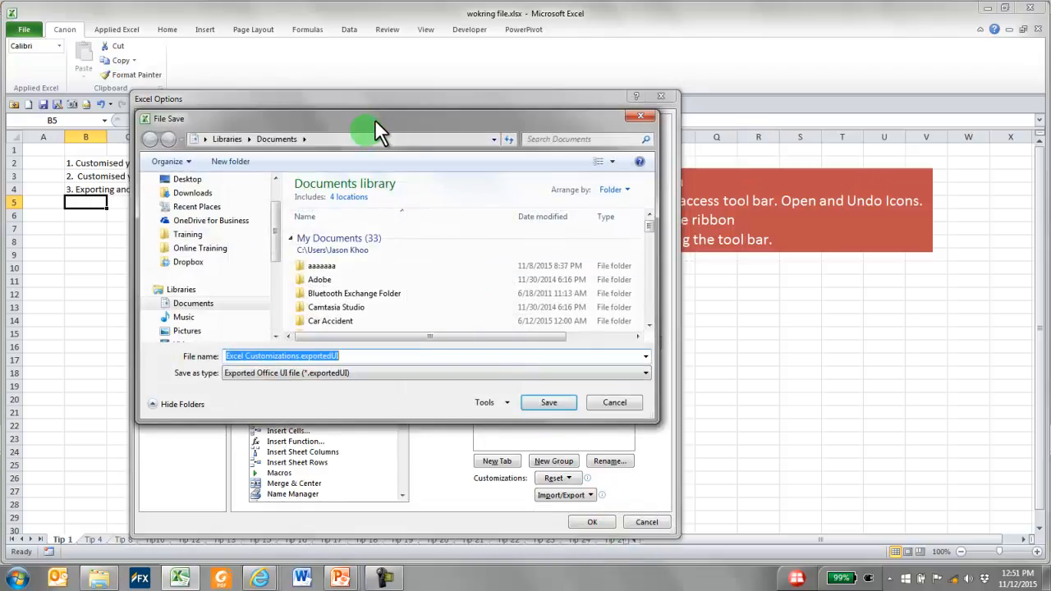
Save the exported customizations as Demo in the folder Training\2015\151112 canon lunch time talk and close the Excel options
drag(374, 118, 372, 63)
click(195, 181)
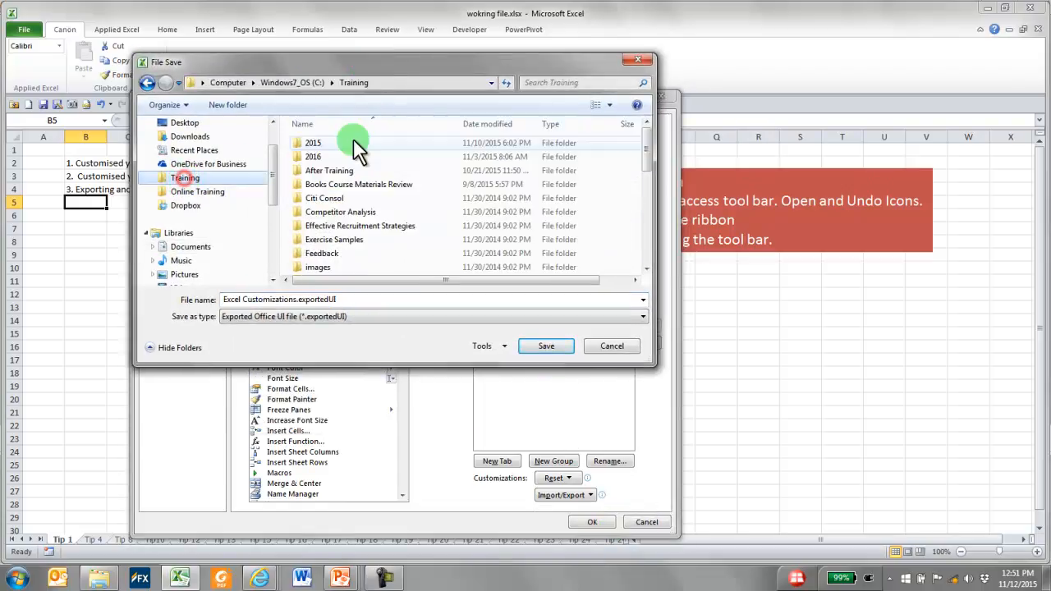
double_click(333, 146)
scroll(389, 210, down, 8)
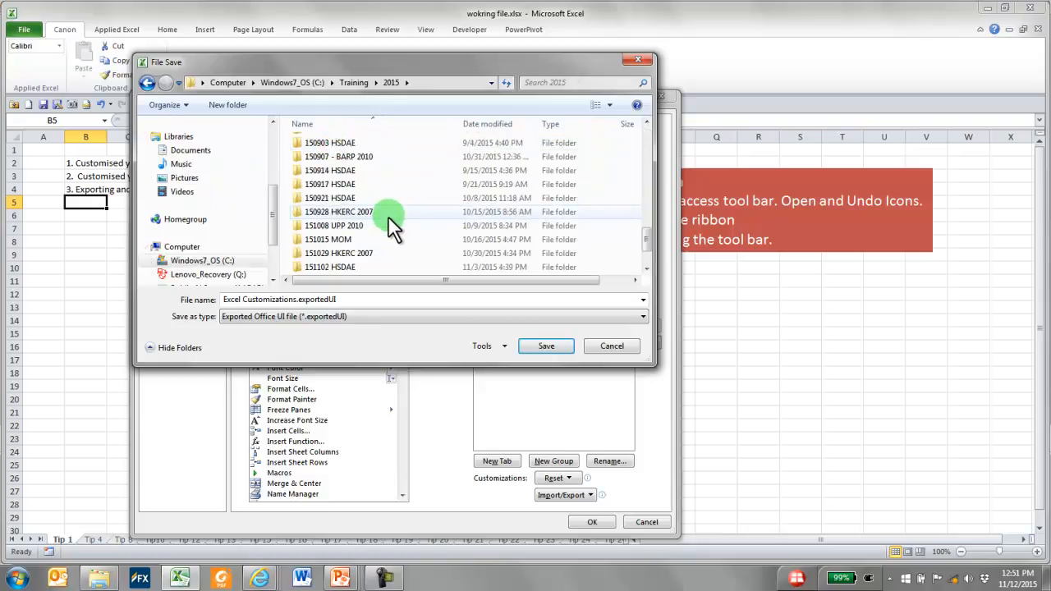
double_click(386, 239)
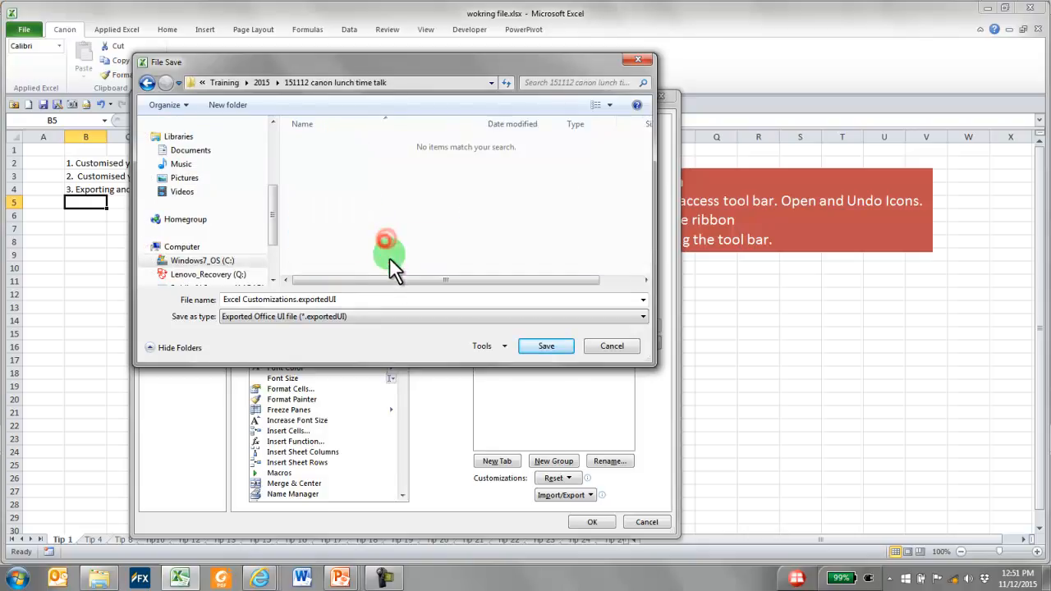
click(353, 299)
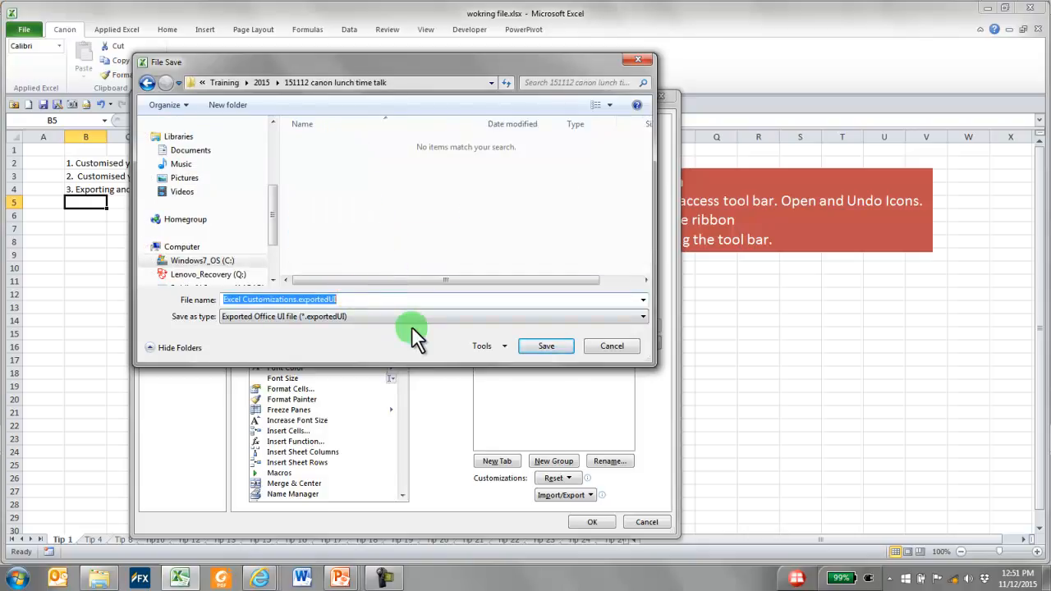
text(Demo)
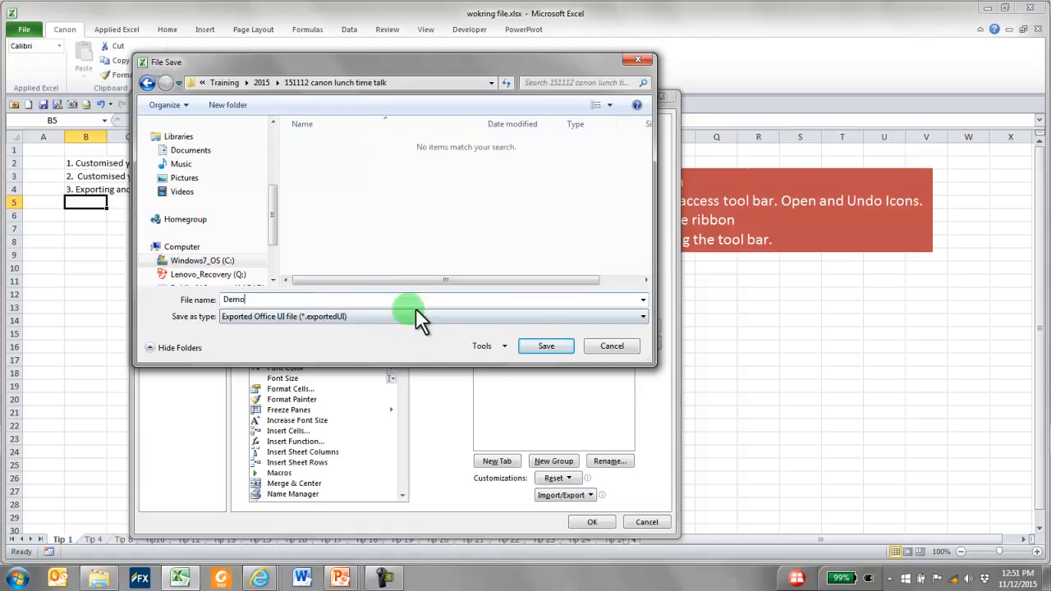
click(534, 349)
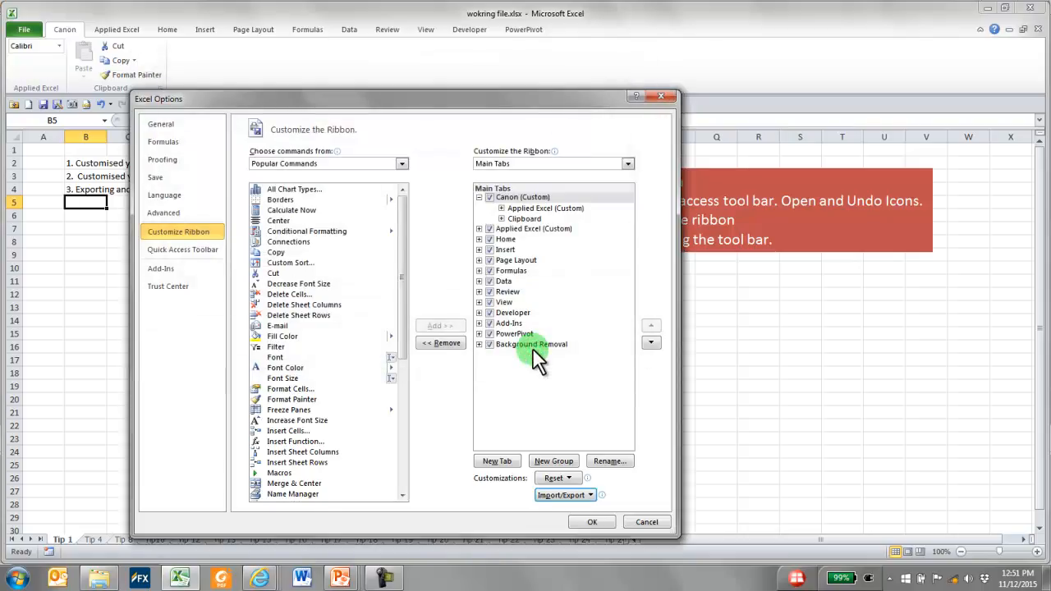
click(600, 522)
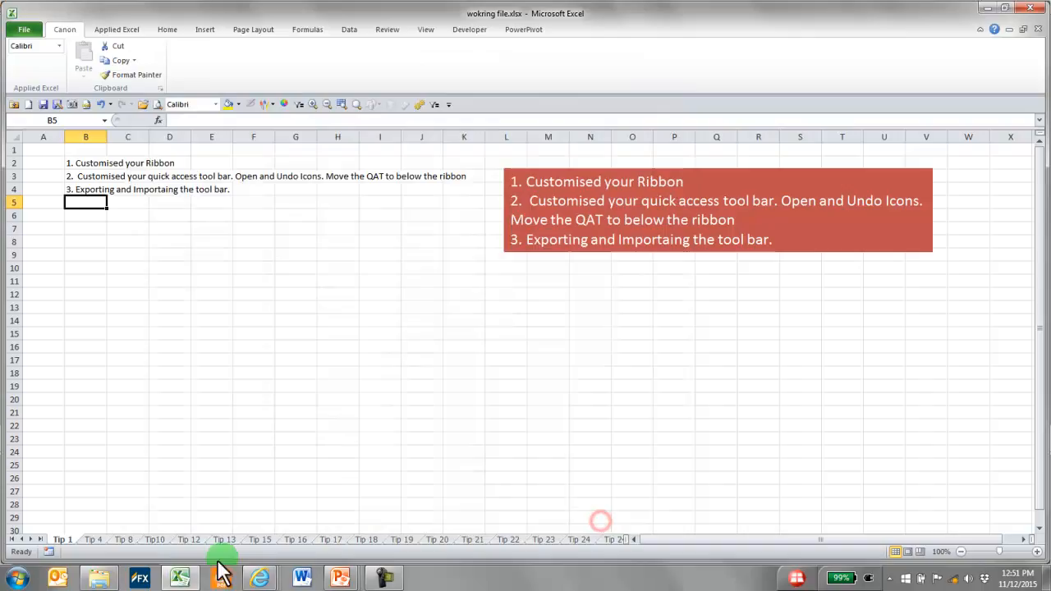
Switch to Windows Explorer, check the 151112 canon lunch time talk folder for the exported customizations file, and return to the workbook
click(105, 579)
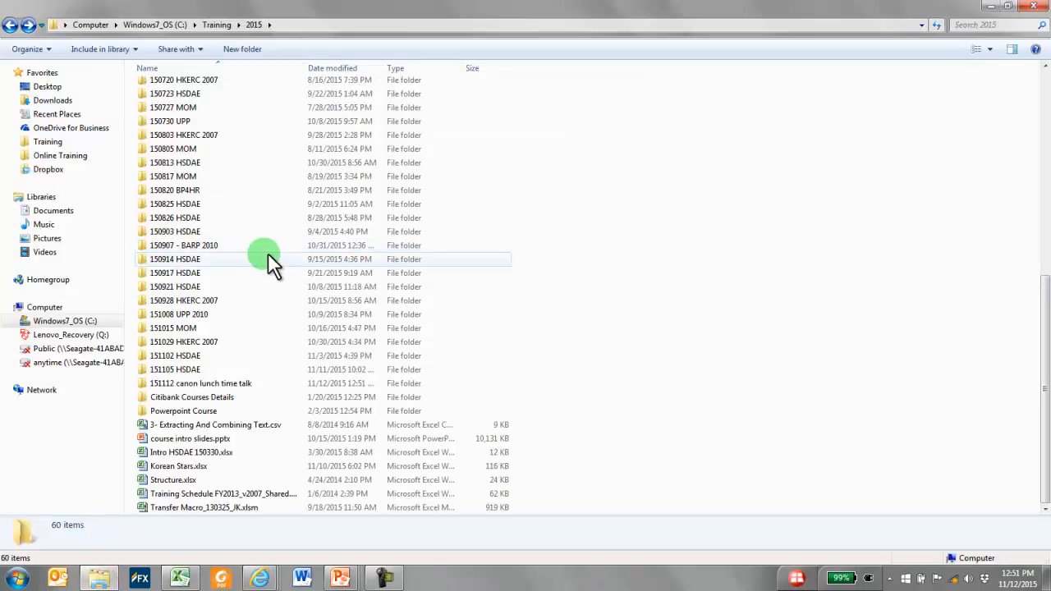
double_click(246, 384)
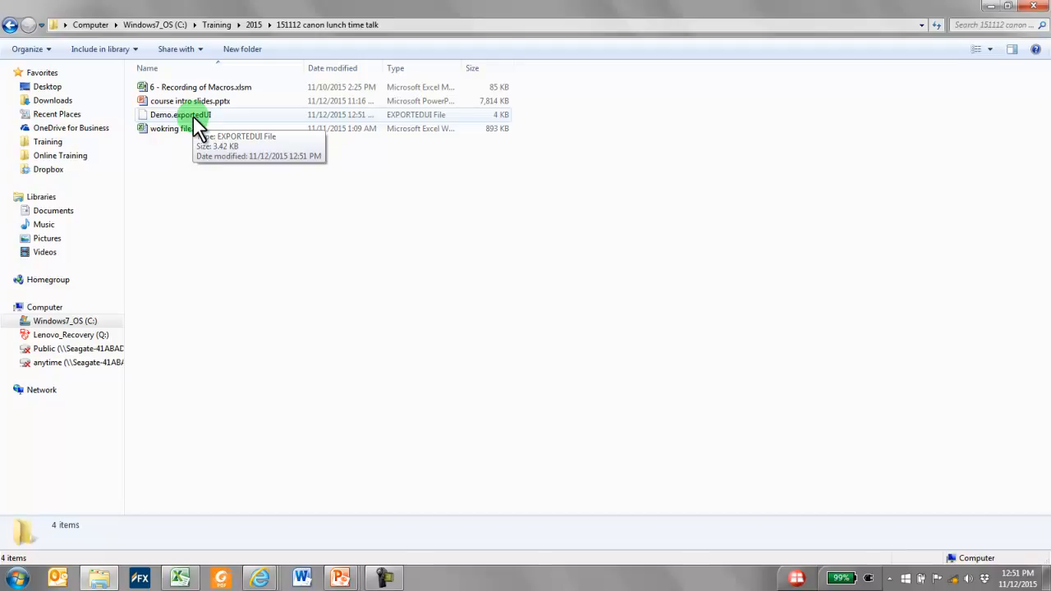
click(987, 6)
click(269, 174)
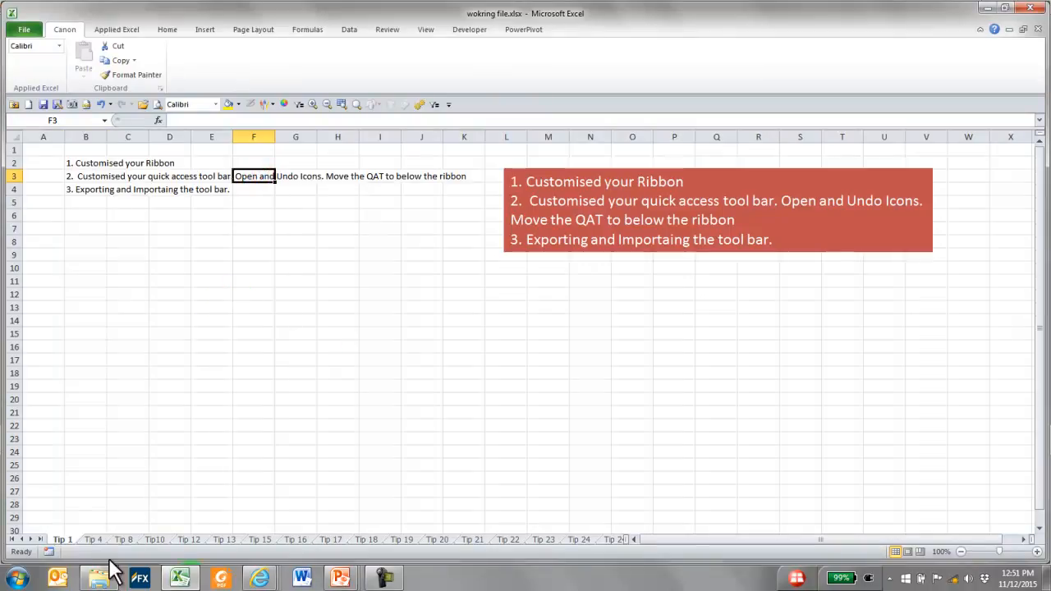
Open the Tip 4 sheet and try selecting the Particular column's cells from row 7 down to row 32
click(91, 539)
click(210, 271)
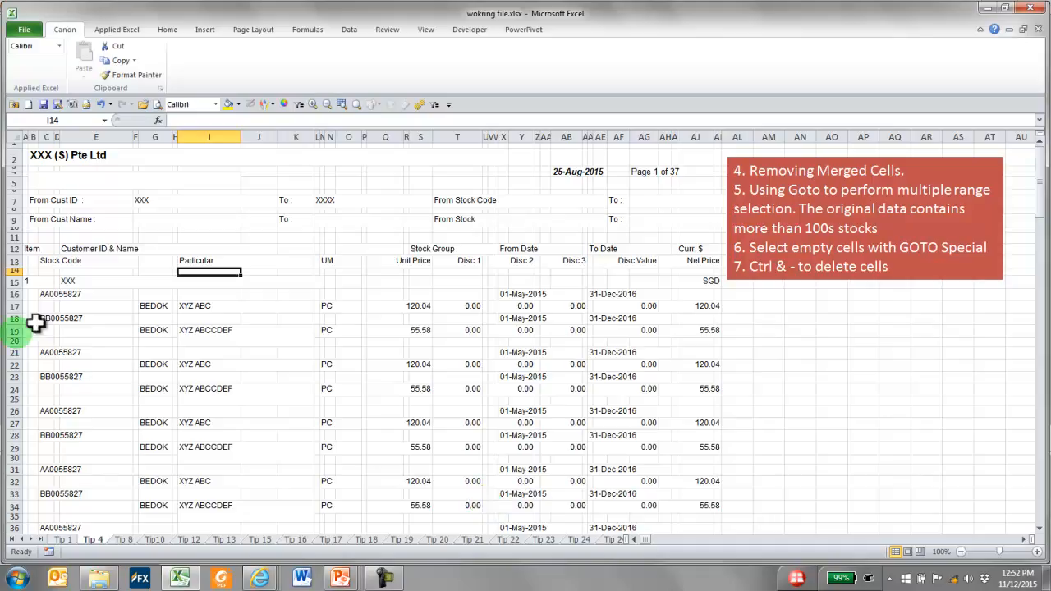
click(194, 192)
drag(202, 201, 200, 486)
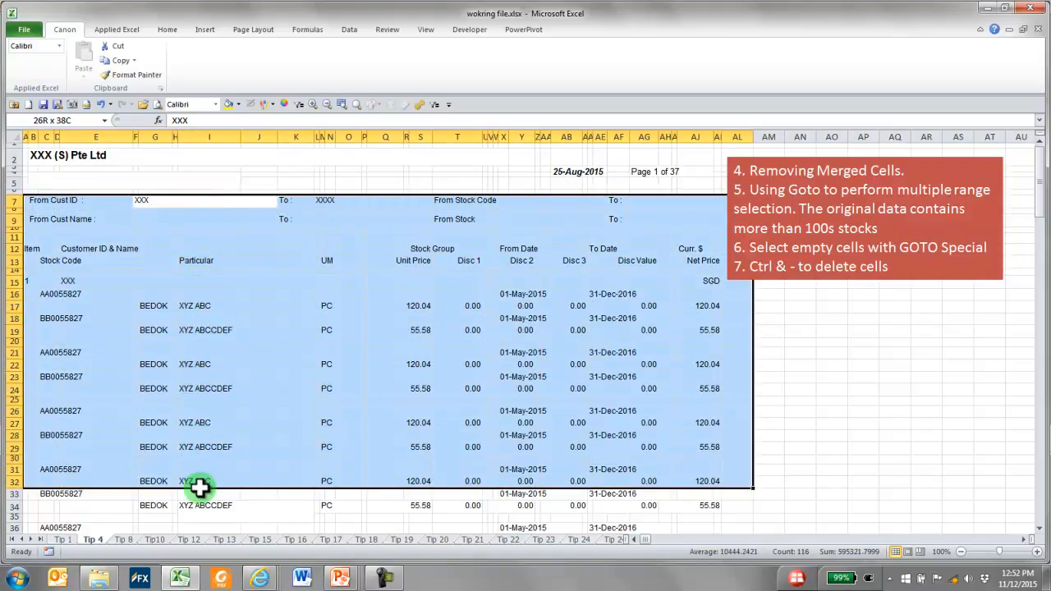
click(202, 293)
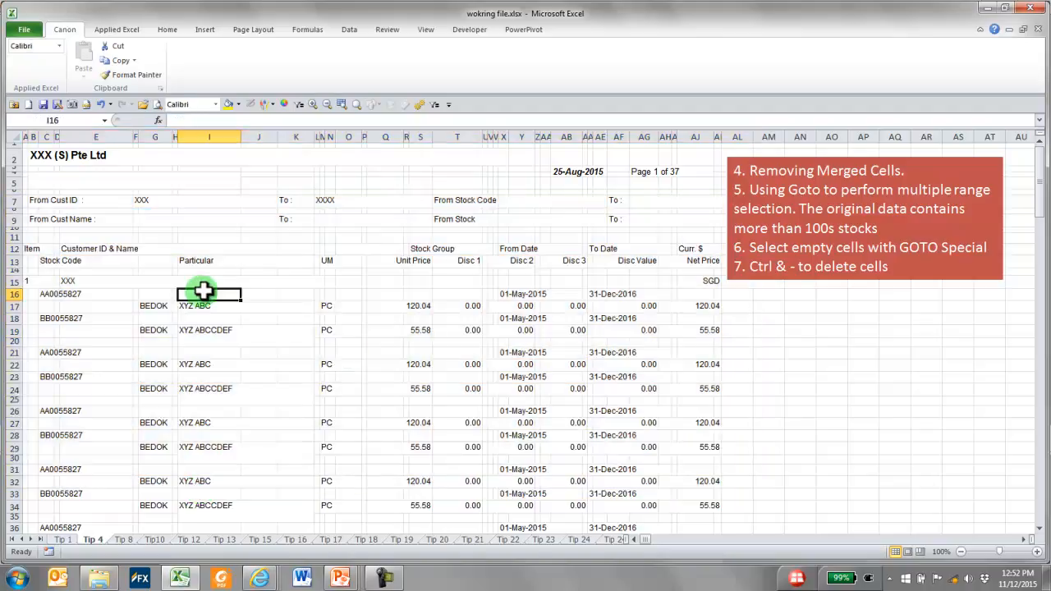
Unmerge all cells on the Tip 4 sheet and clear the whole-sheet selection
click(16, 134)
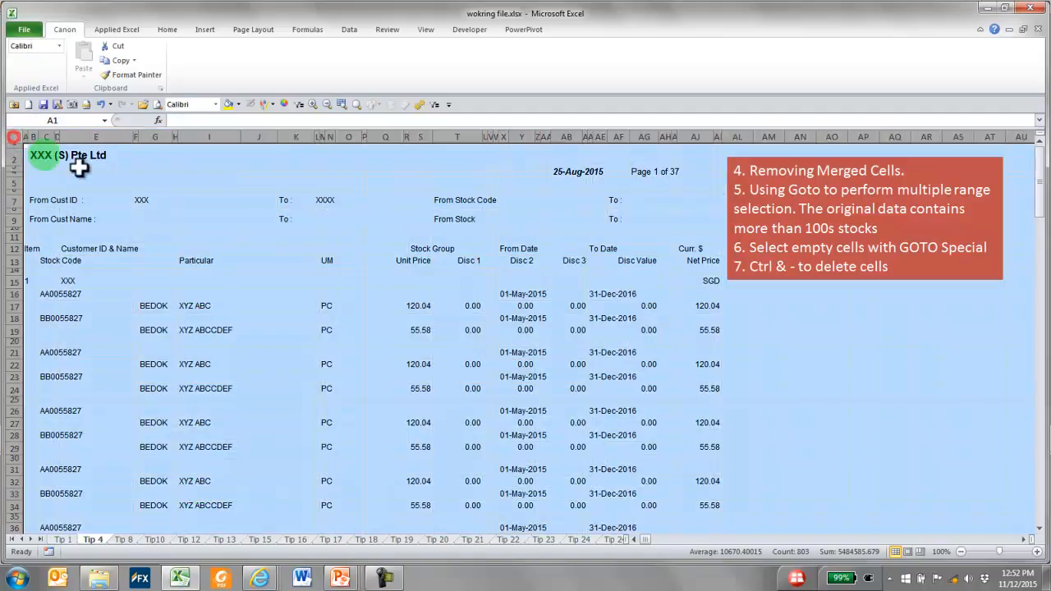
click(164, 30)
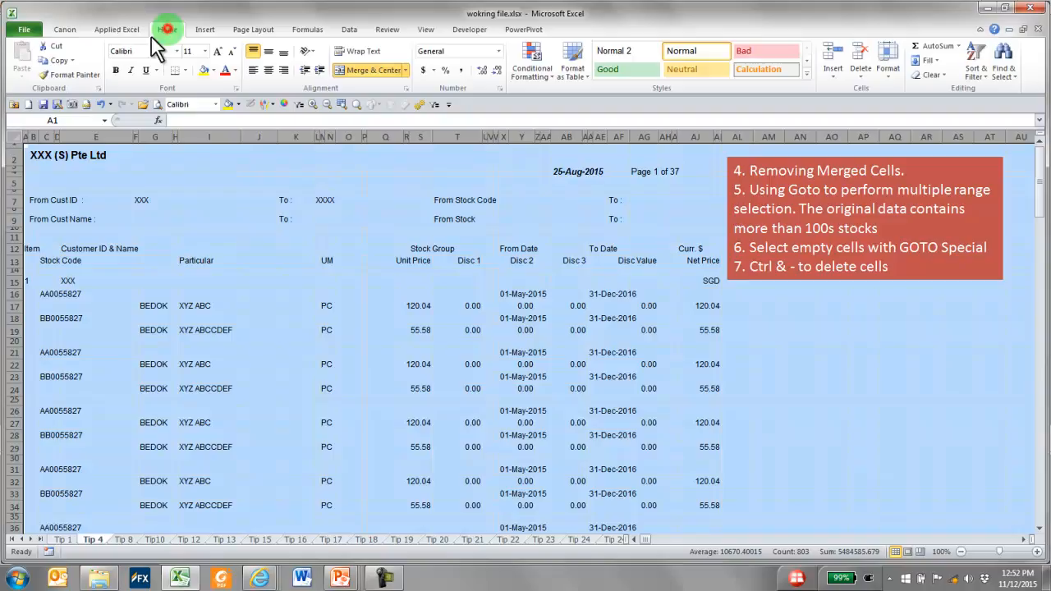
click(405, 70)
click(399, 128)
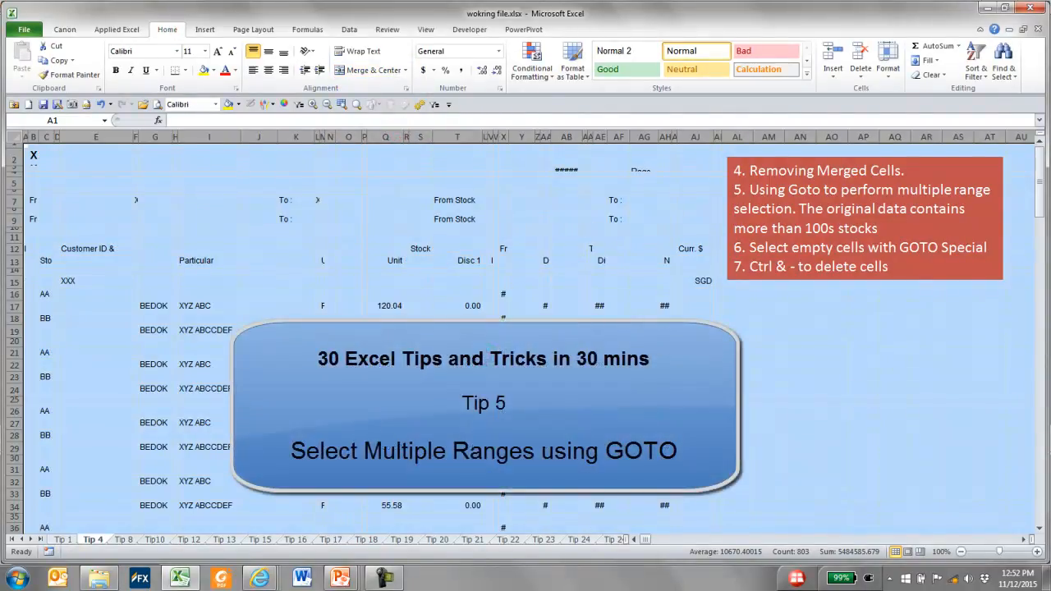
click(675, 286)
click(398, 237)
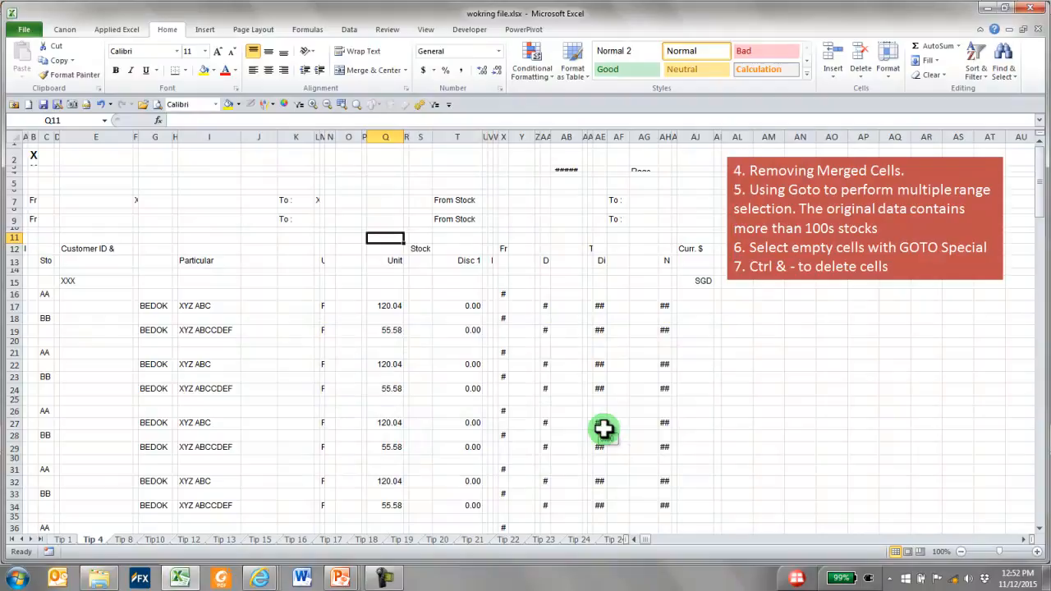
key(ctrl+g)
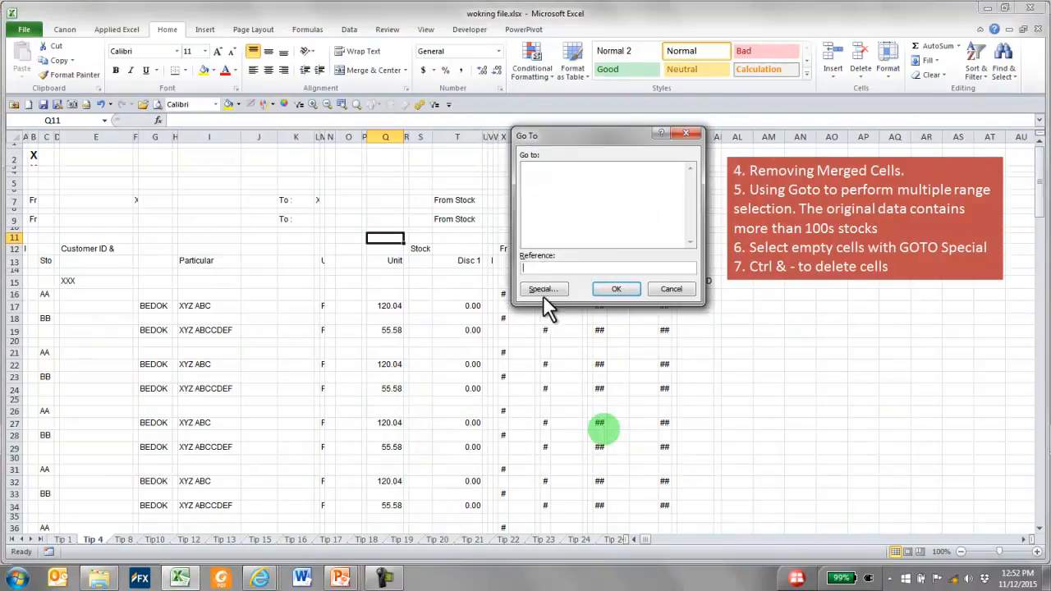
drag(558, 138, 491, 107)
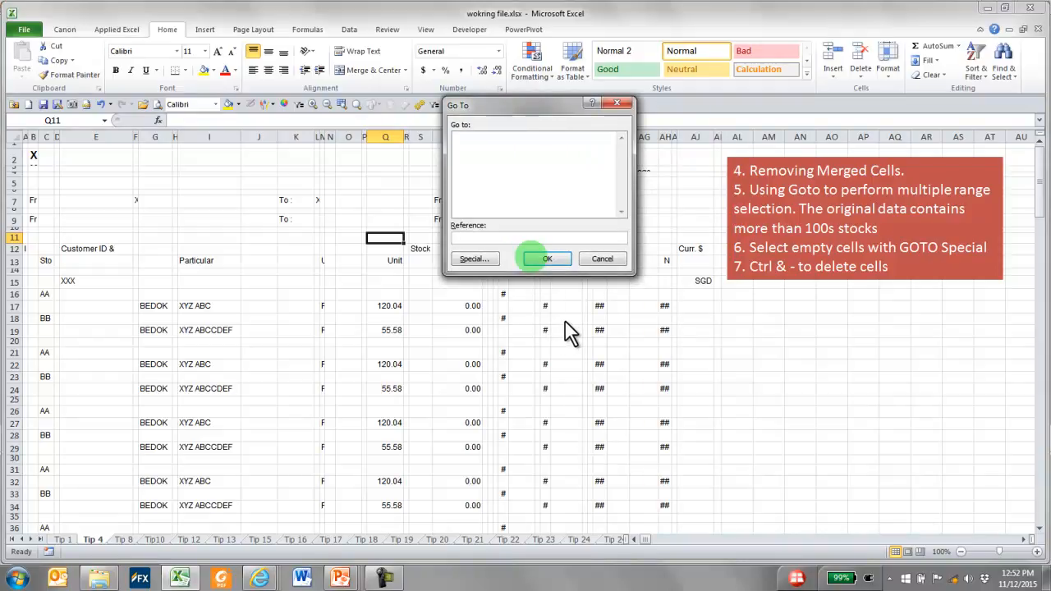
click(602, 259)
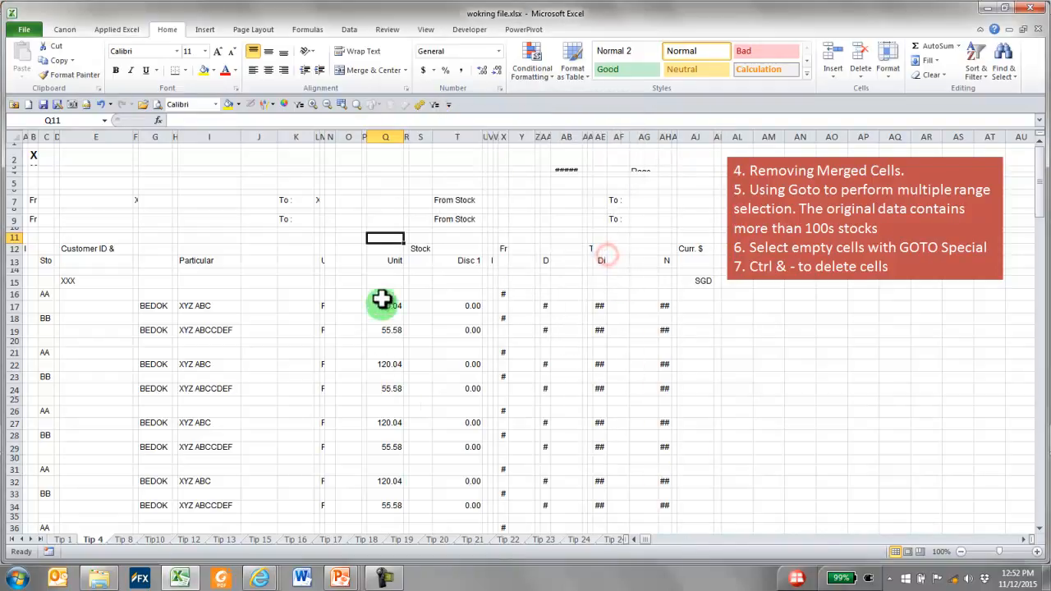
Select the unit prices in column Q and the Disc 1 values in column T, rows 17 to 34, as two separate ranges
drag(386, 305, 389, 491)
ctrl+drag(465, 306, 467, 509)
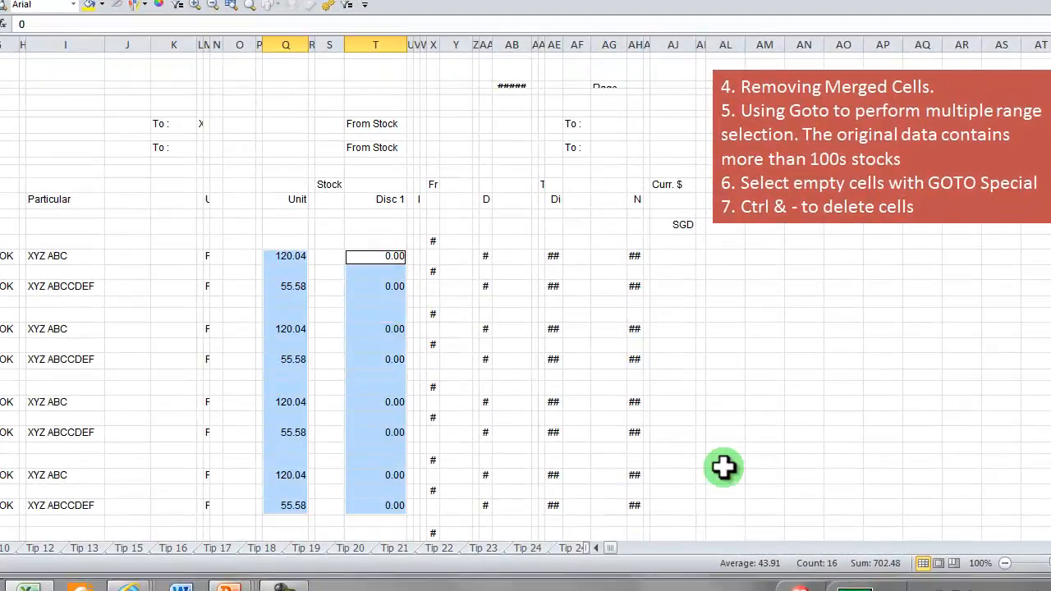
Select the ranges C16:C200 and I16:I200 together on the Tip 4 sheet using Go To
click(484, 257)
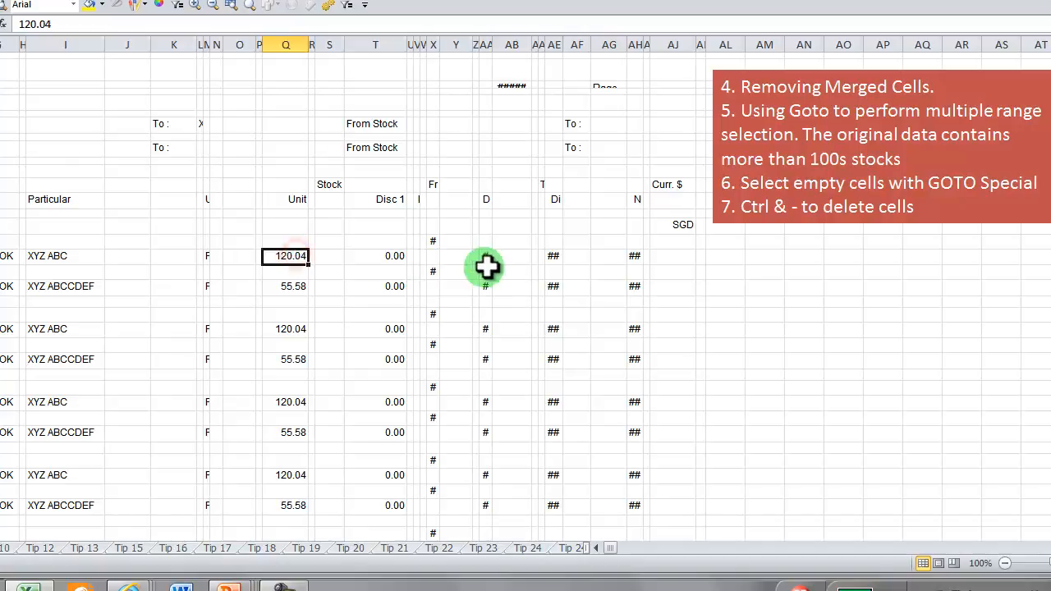
key(F5)
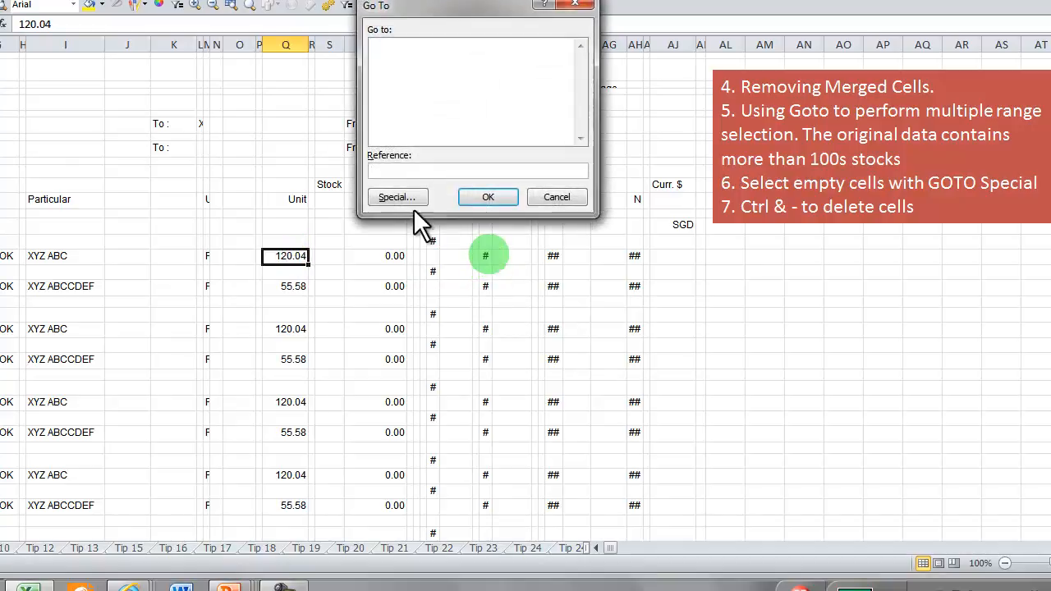
click(400, 171)
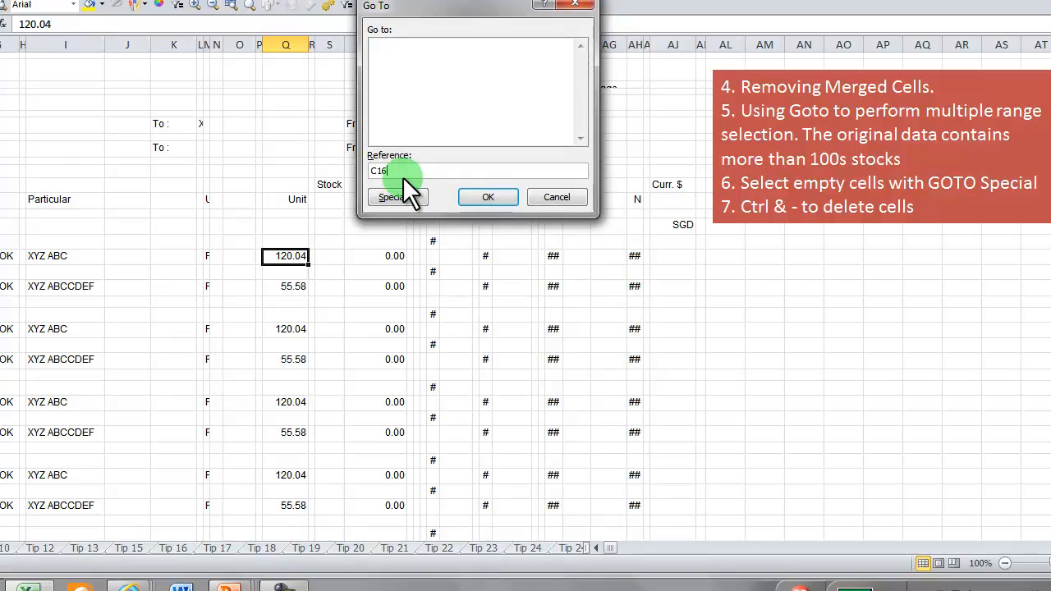
text(C16:C200,I16:I200)
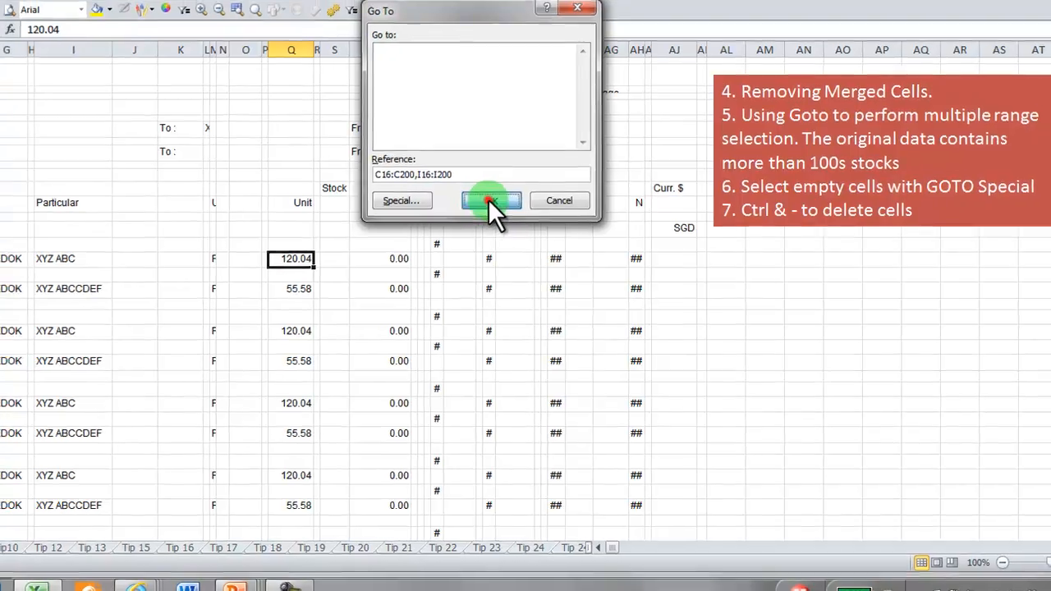
click(486, 197)
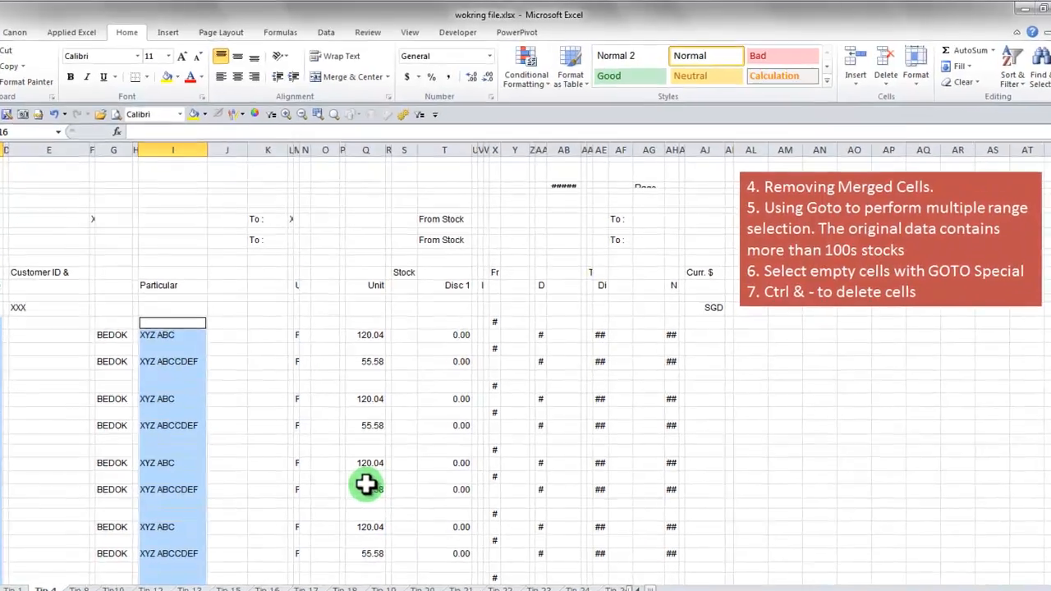
Narrow the selection in columns C and I to blank cells only with Go To Special
key(F5)
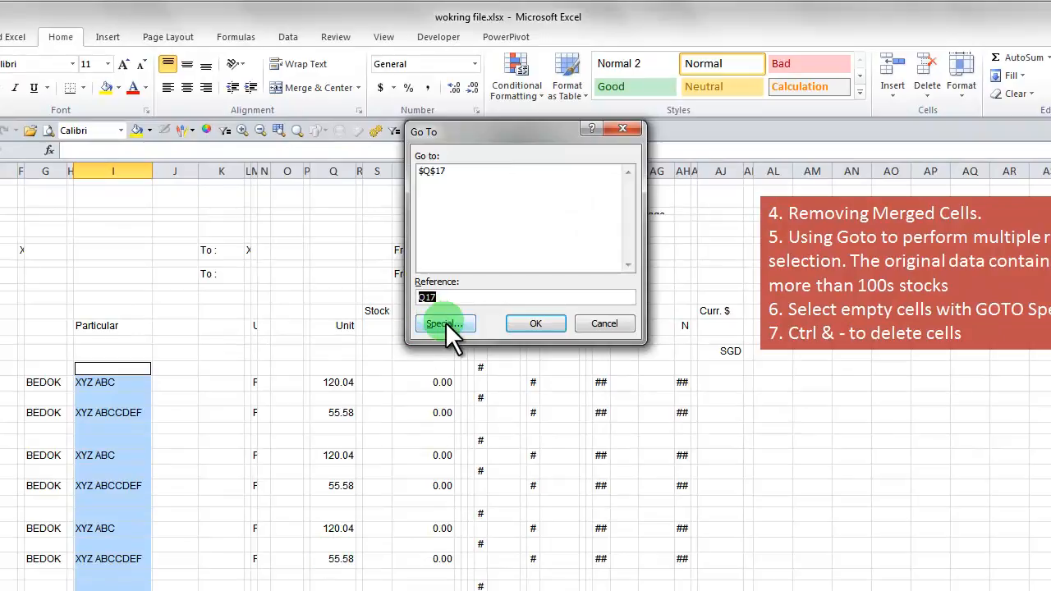
click(445, 322)
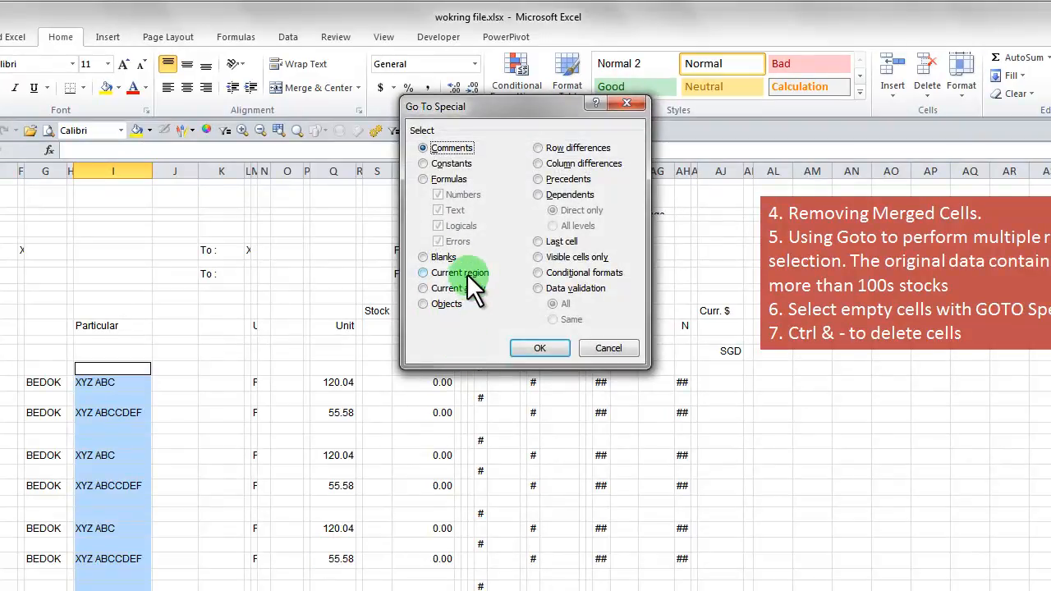
click(443, 257)
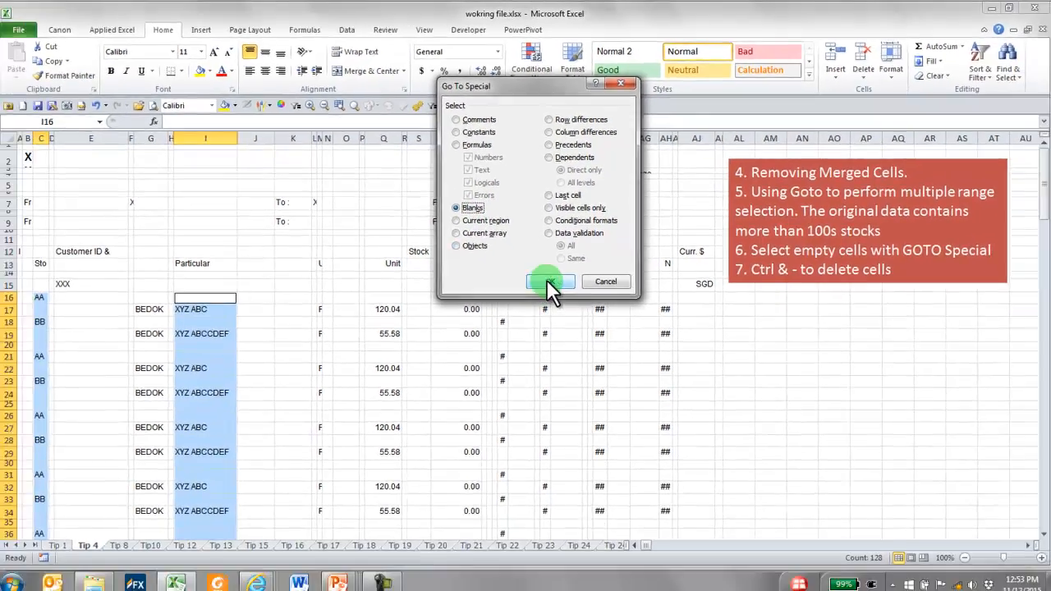
click(540, 348)
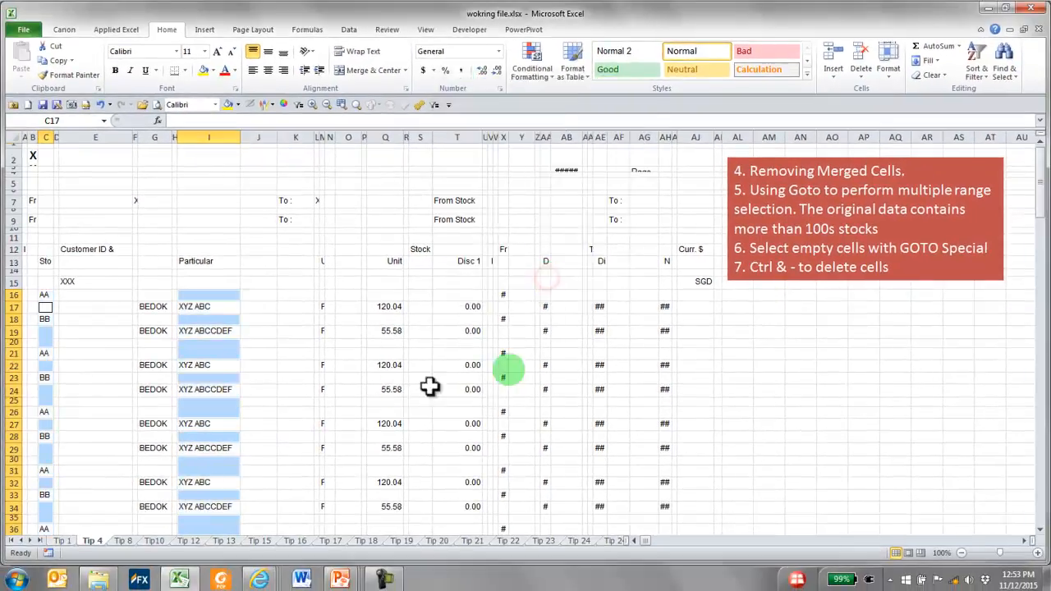
Delete the selected blank cells in columns C and I, shifting the remaining cells up
scroll(279, 303, down, 6)
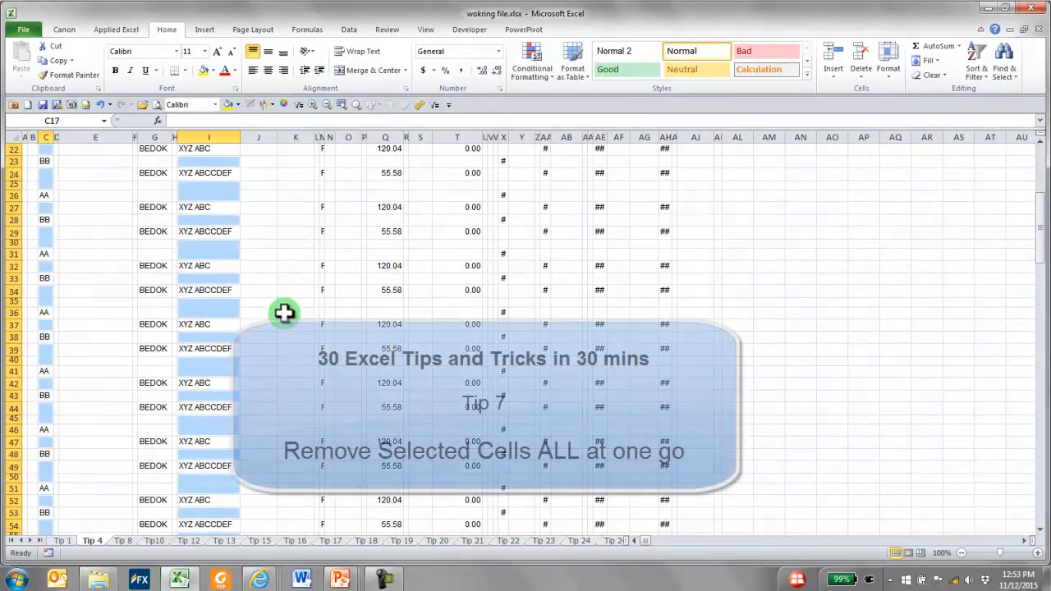
scroll(284, 312, up, 7)
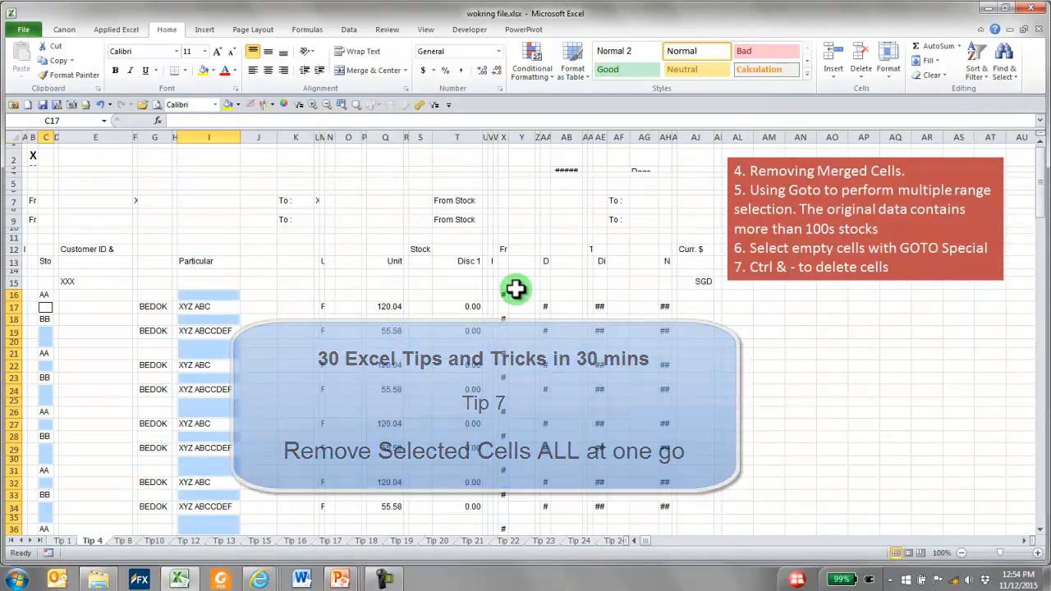
key(ctrl+minus)
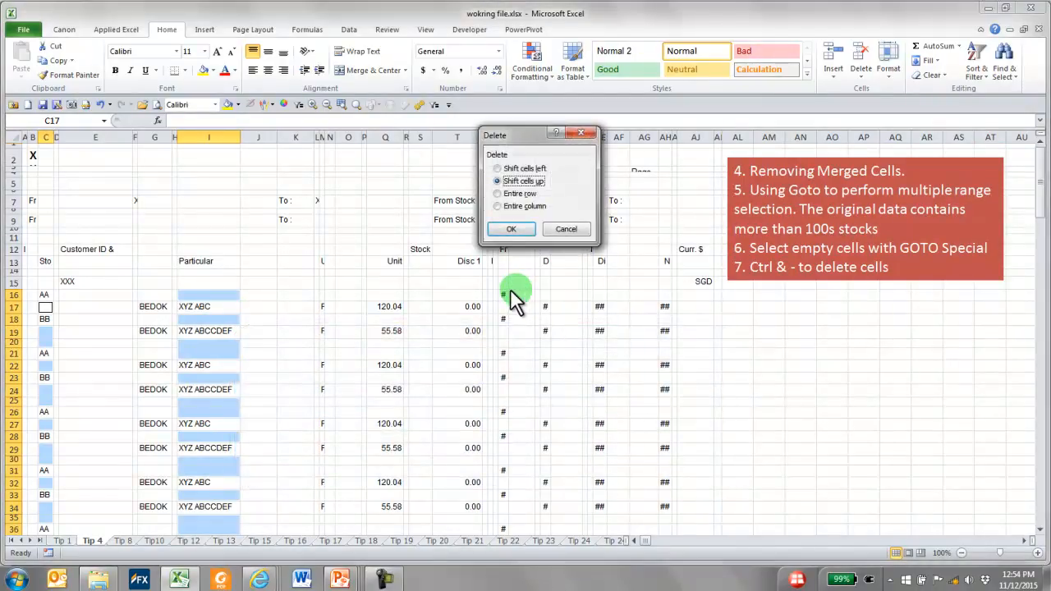
click(512, 229)
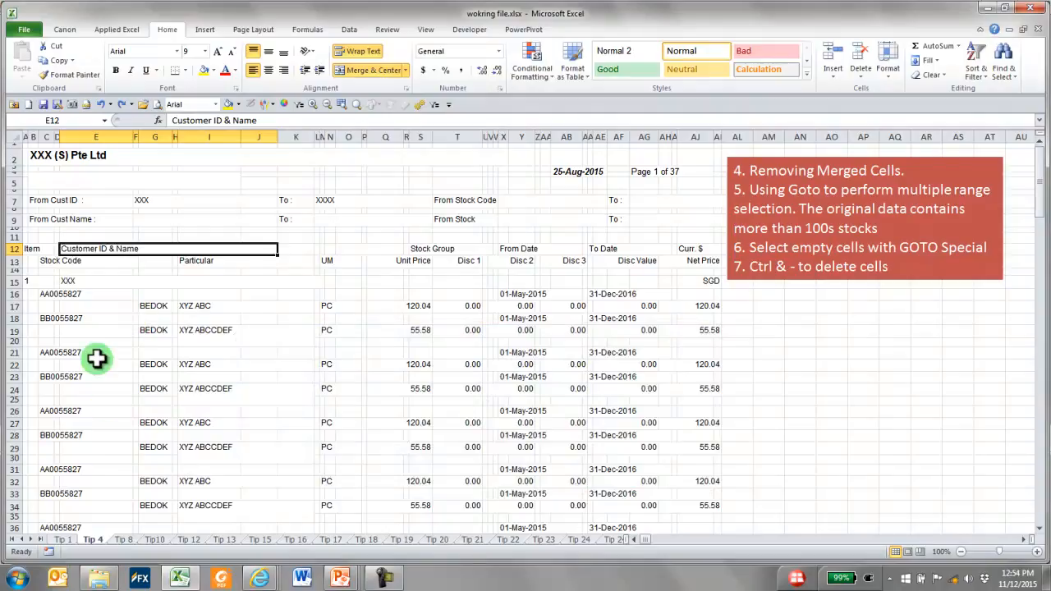
Examine the merged report layout through the Stock Code, Particular and Unit Price cells from row 16 down, and through rows 16 and 17
drag(70, 294, 74, 468)
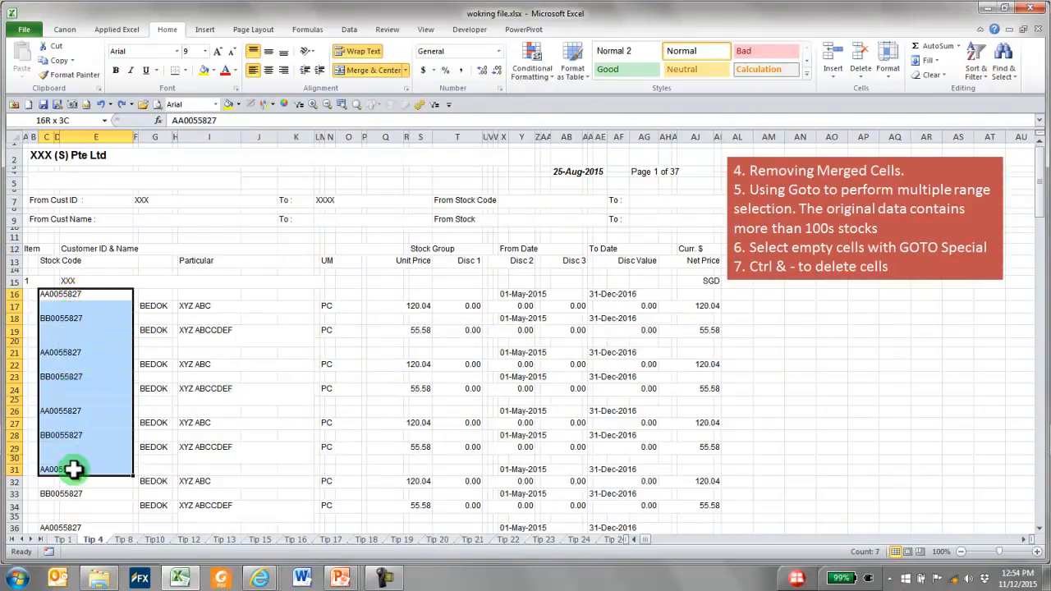
drag(197, 291, 199, 468)
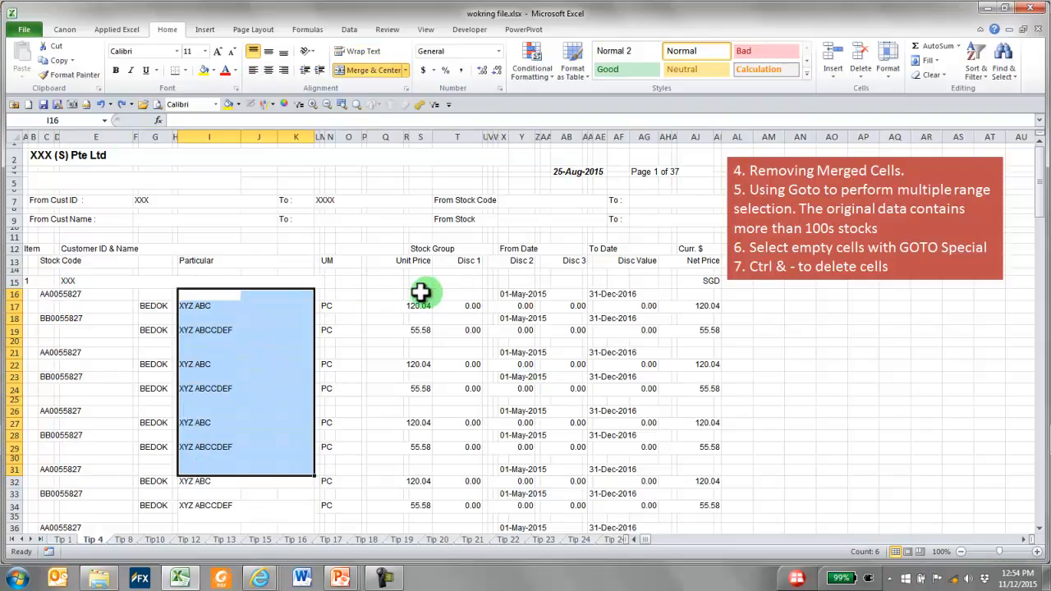
drag(413, 290, 416, 435)
click(10, 294)
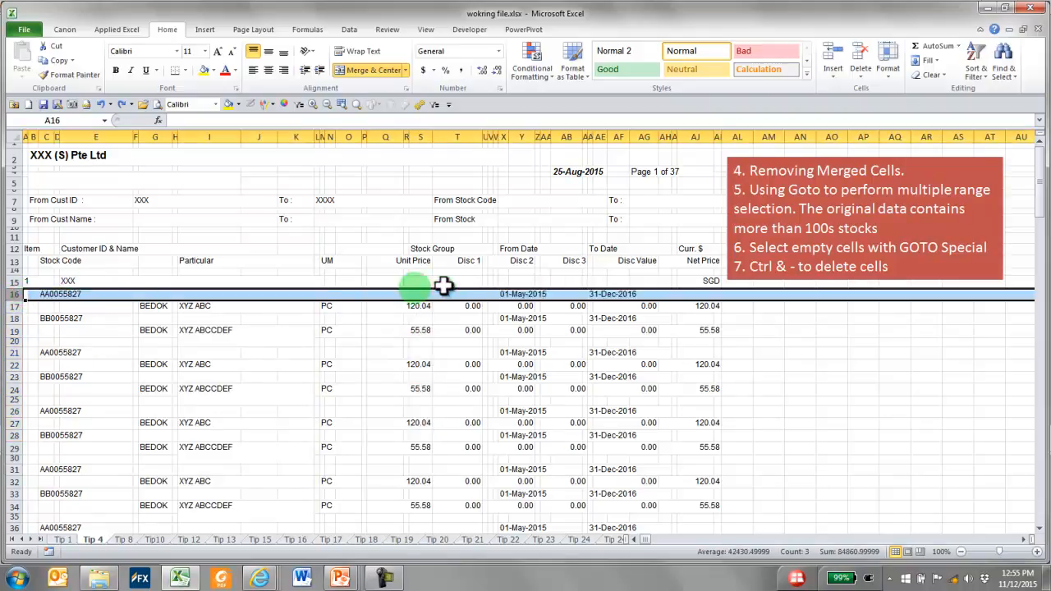
click(12, 305)
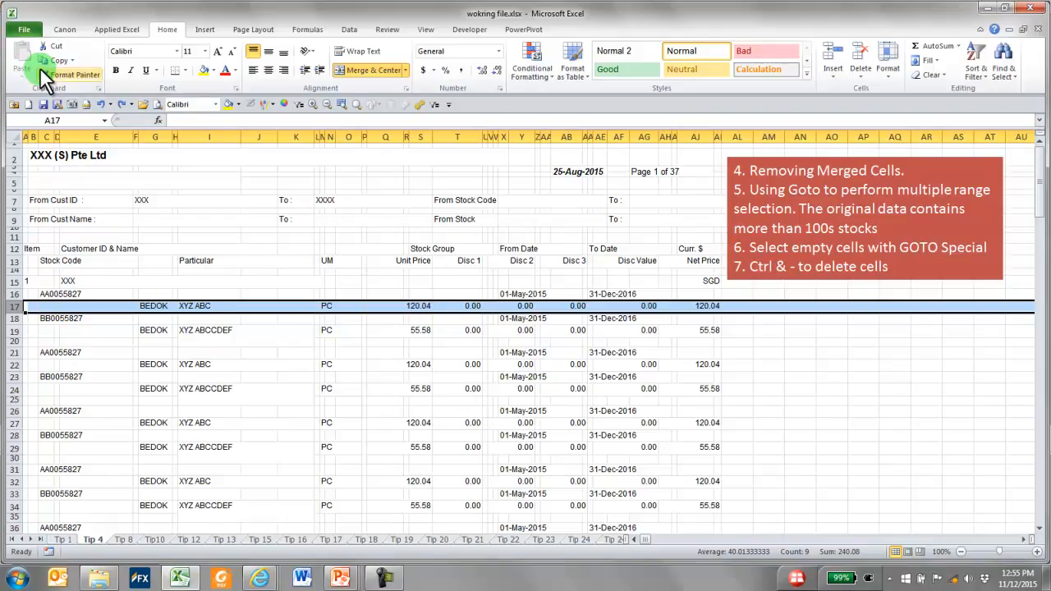
Create a new blank workbook and copy the entire Tip 4 sheet into its Sheet1, starting at A1
key(ctrl+n)
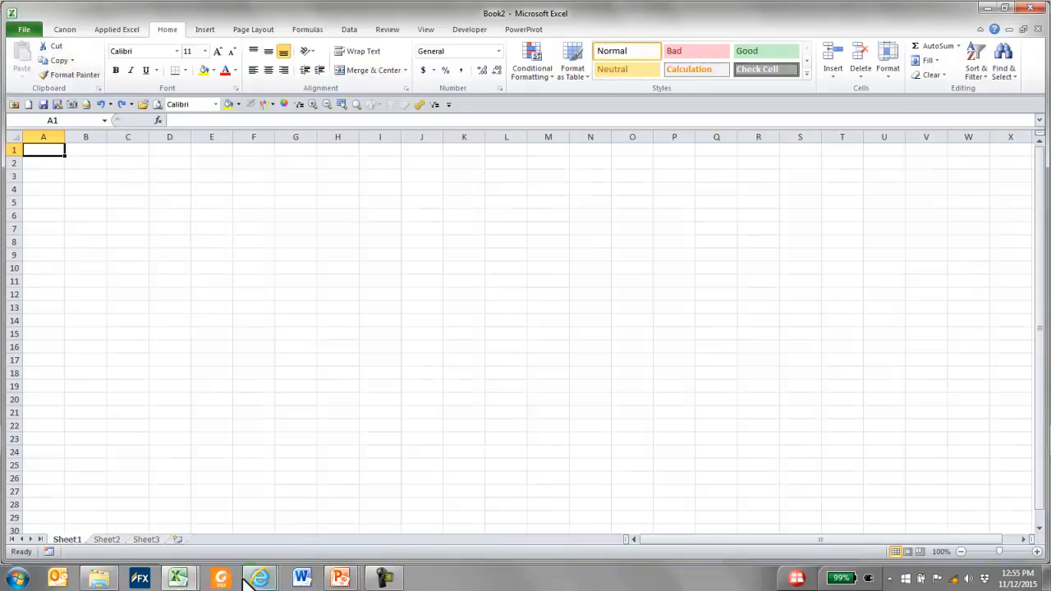
mouse_move(181, 579)
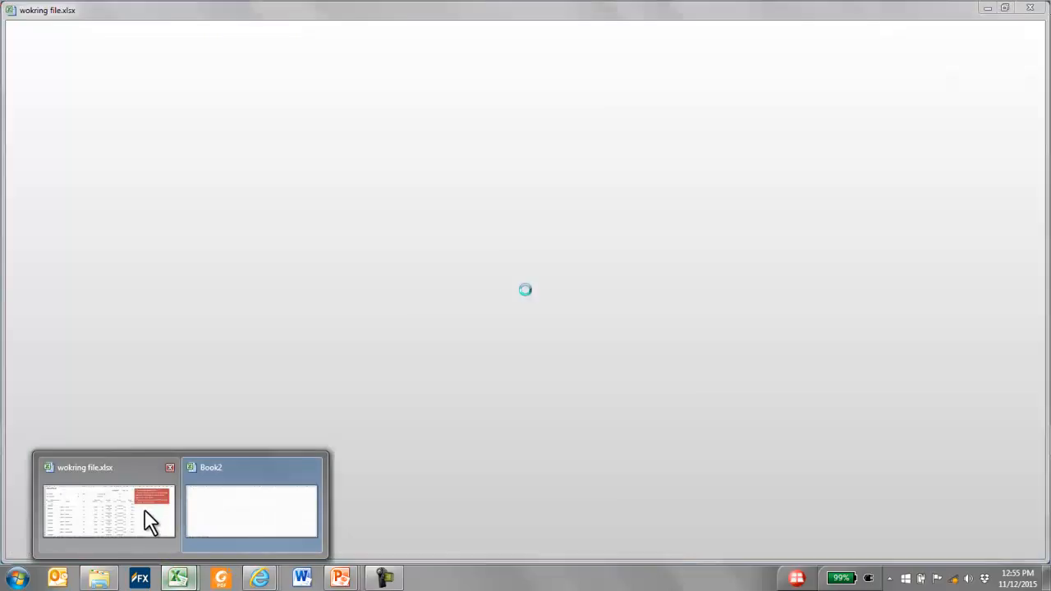
click(145, 511)
click(18, 135)
key(ctrl+c)
mouse_move(187, 579)
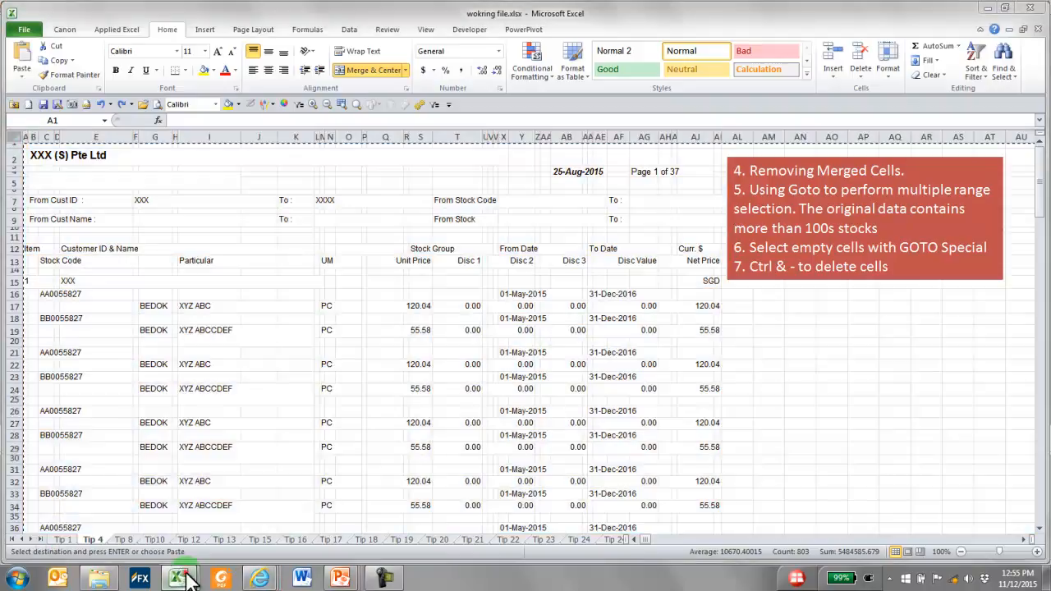
click(272, 514)
key(ctrl+v)
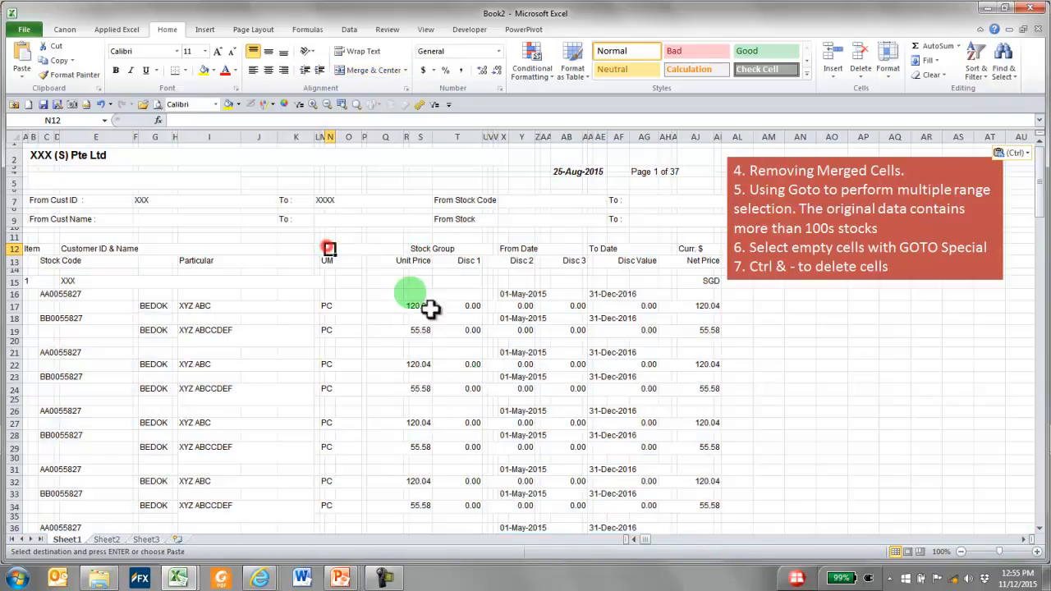
click(335, 248)
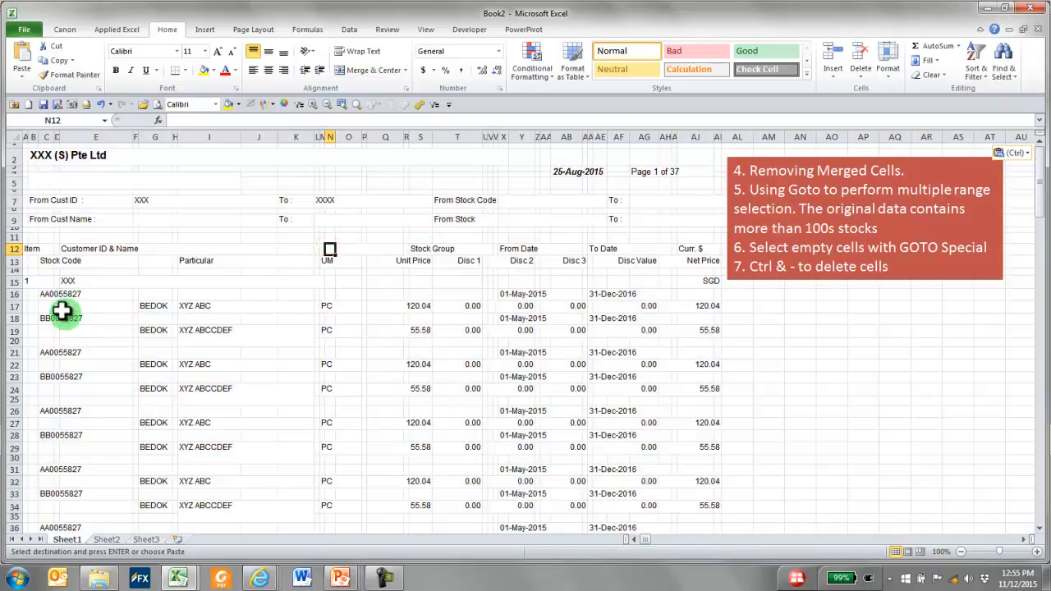
Examine how the Stock Code, UM, Particular and Unit Price cells are merged in the copied report on Sheet1
click(59, 293)
click(250, 273)
click(201, 307)
click(326, 308)
click(514, 342)
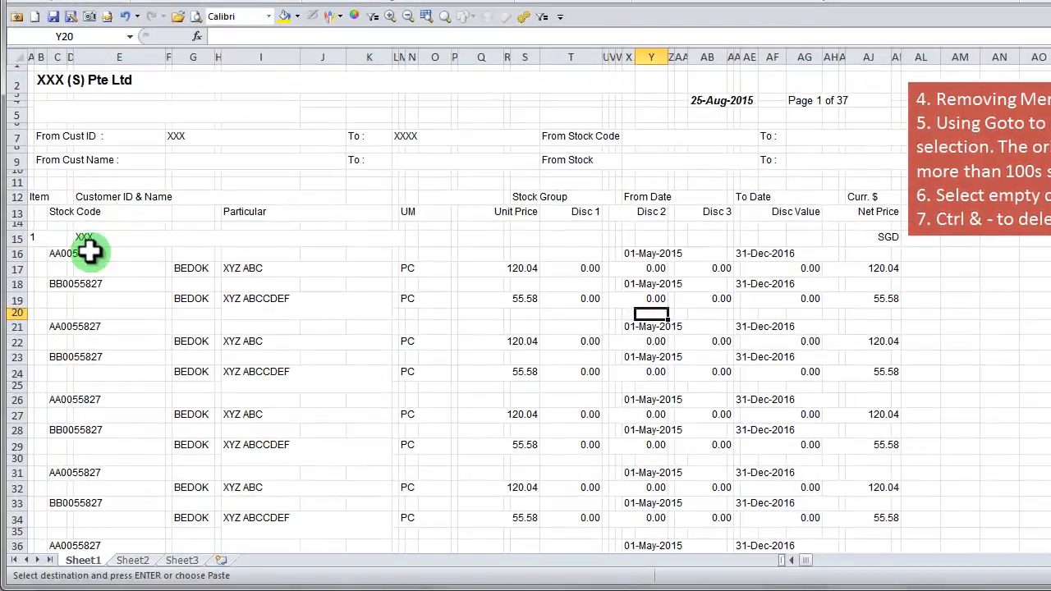
drag(90, 252, 101, 429)
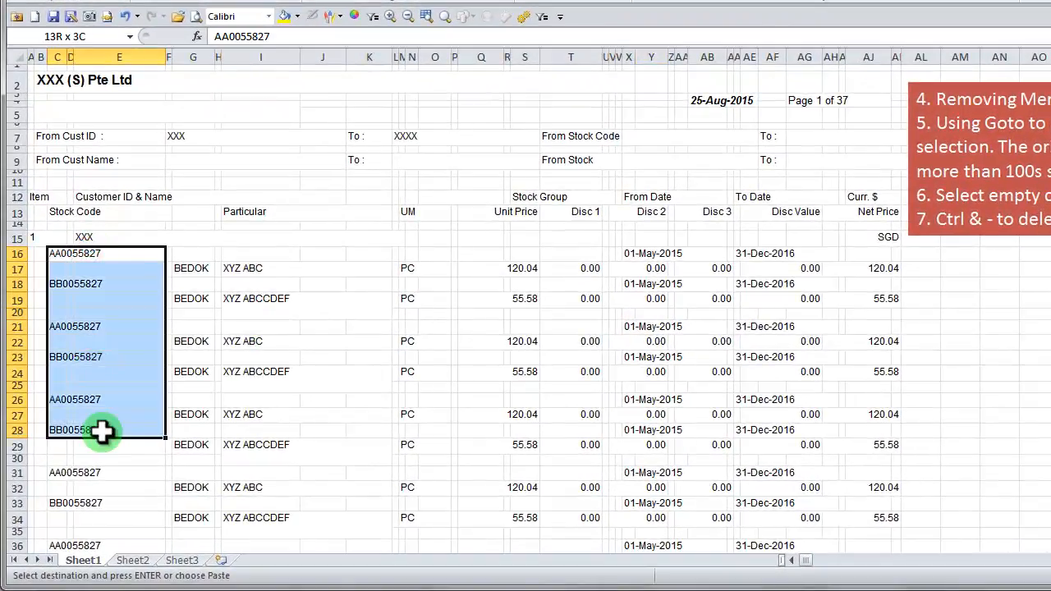
drag(408, 253, 413, 380)
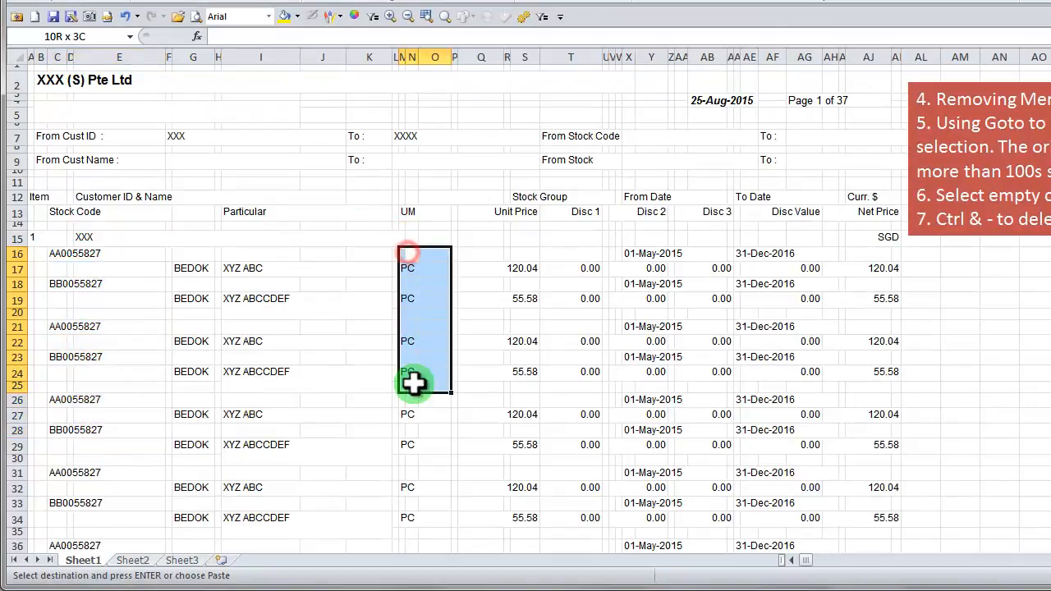
drag(274, 251, 274, 434)
drag(257, 254, 257, 318)
click(253, 263)
drag(519, 266, 513, 377)
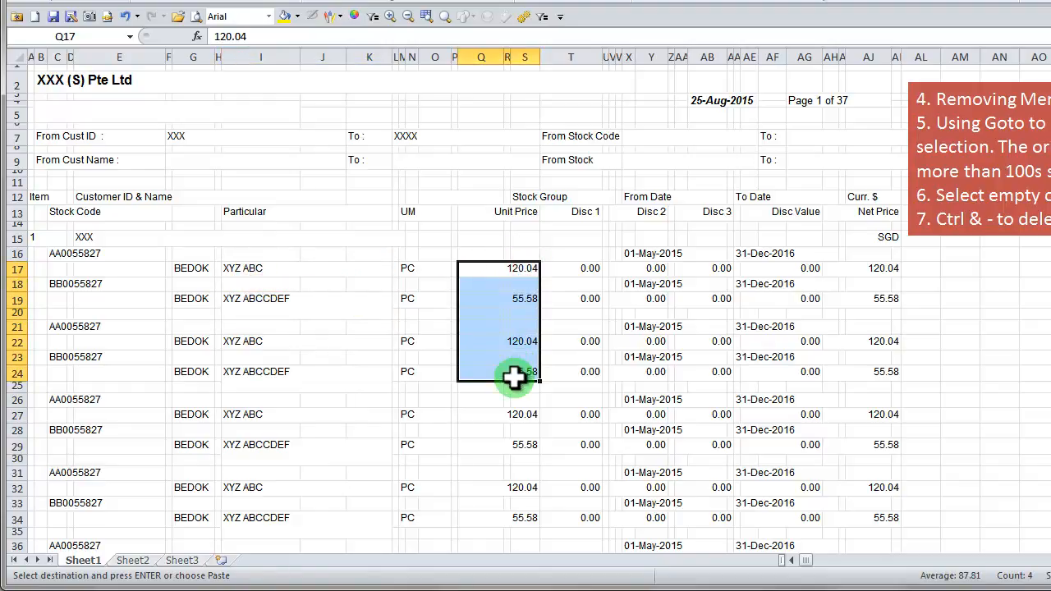
click(247, 239)
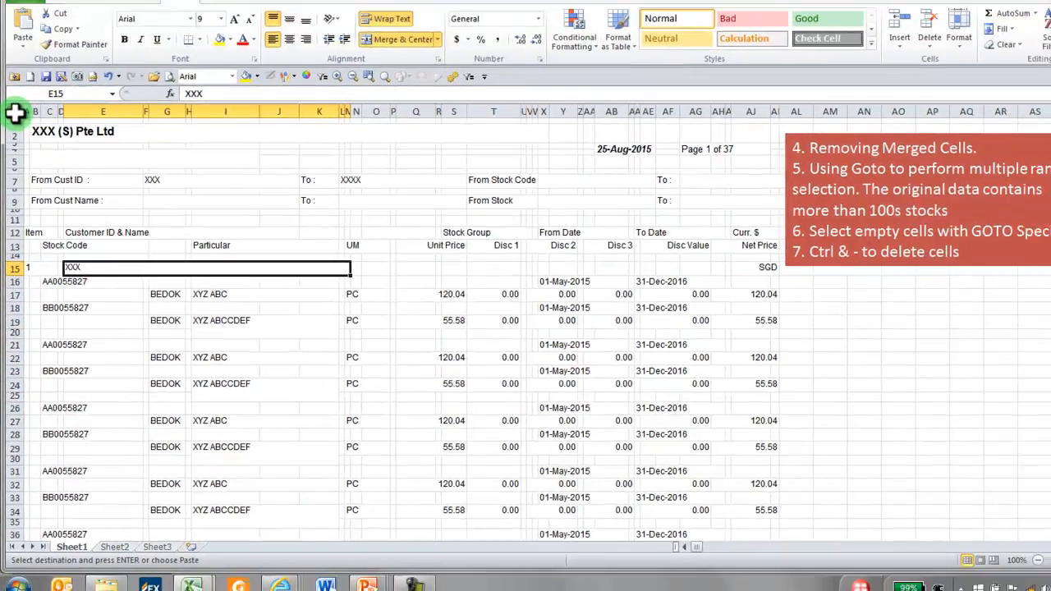
Unmerge all cells on Sheet1 of the new workbook and clear the whole-sheet selection
click(12, 112)
click(436, 38)
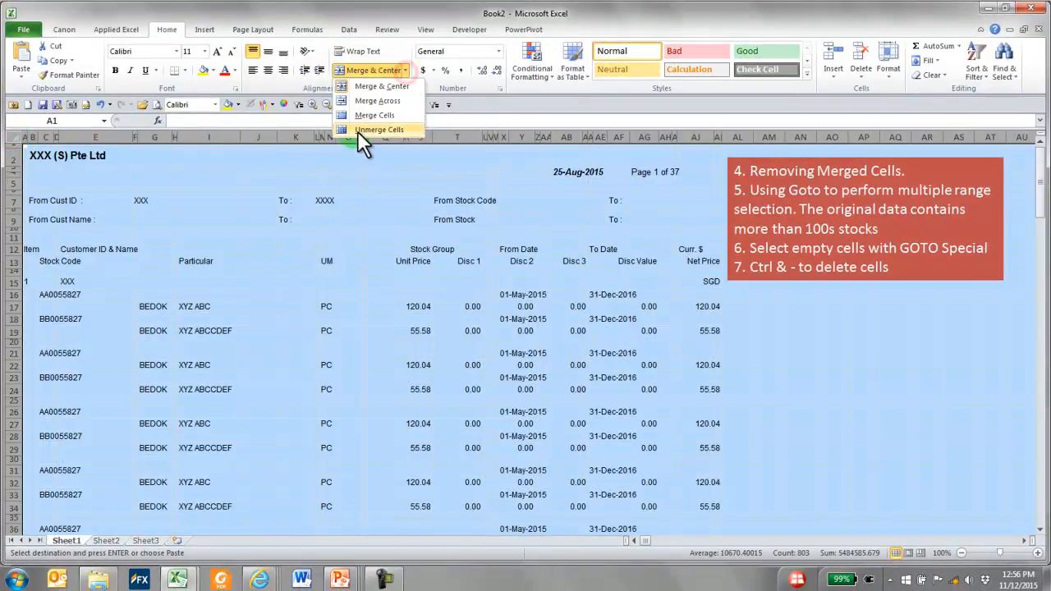
click(353, 131)
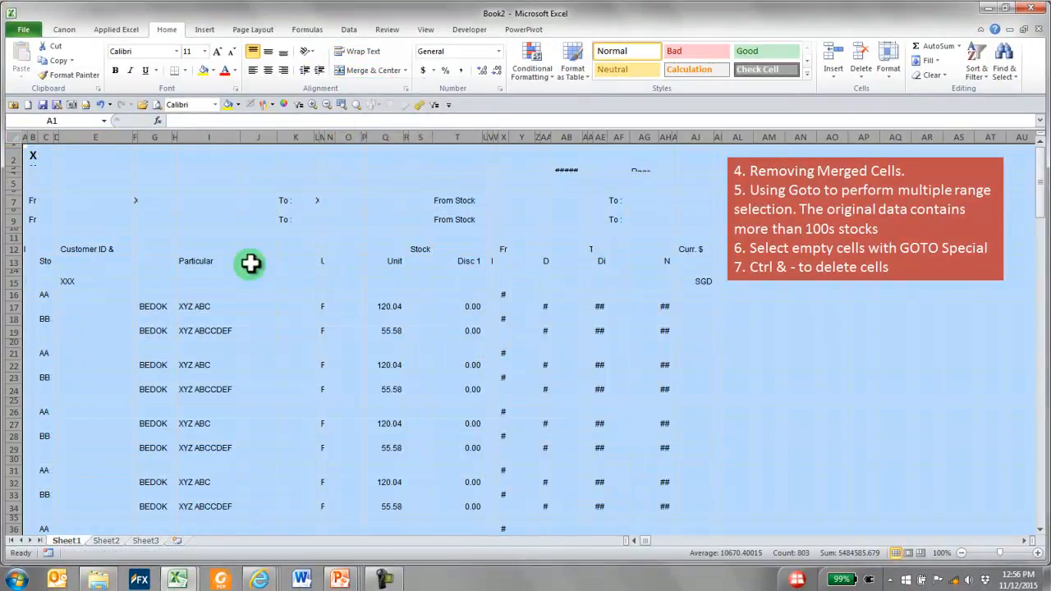
click(279, 230)
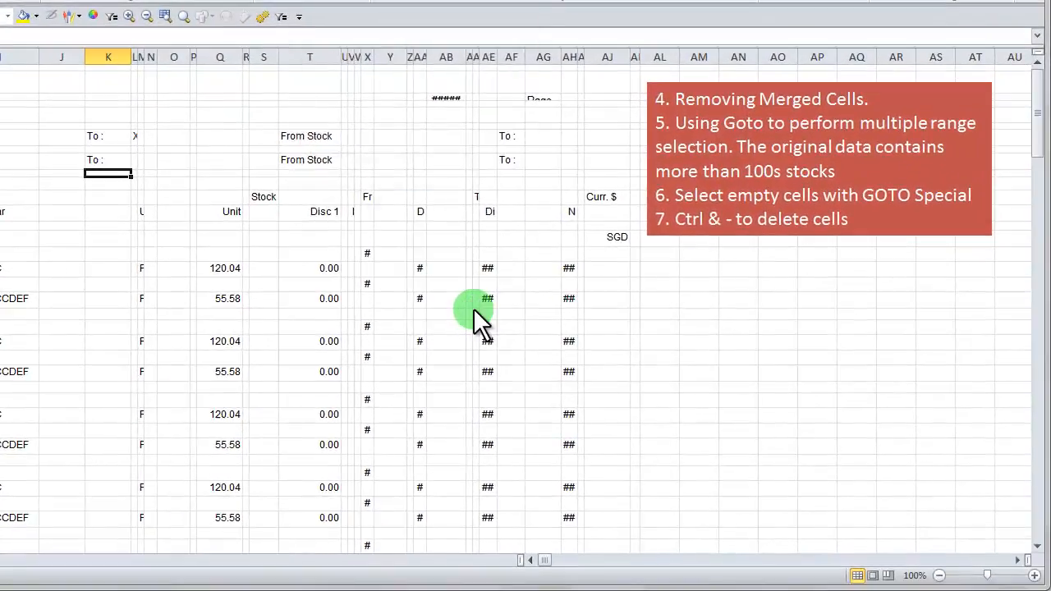
Select the ranges C16:C200, I16:I200 and Q16:Q200 together using Go To, and copy them
key(F5)
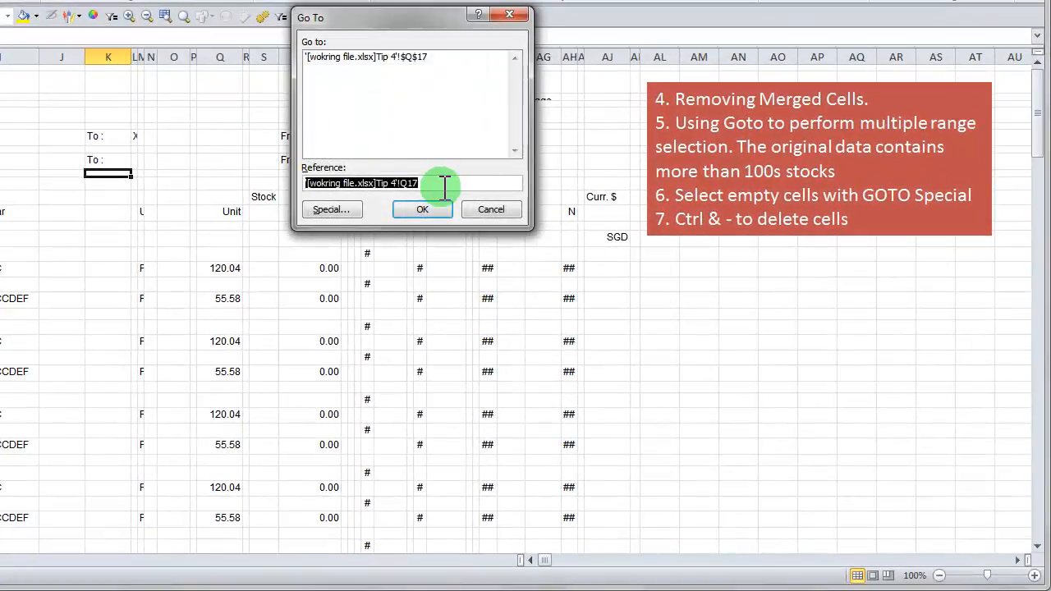
text(C16:C200,I16:I200,)
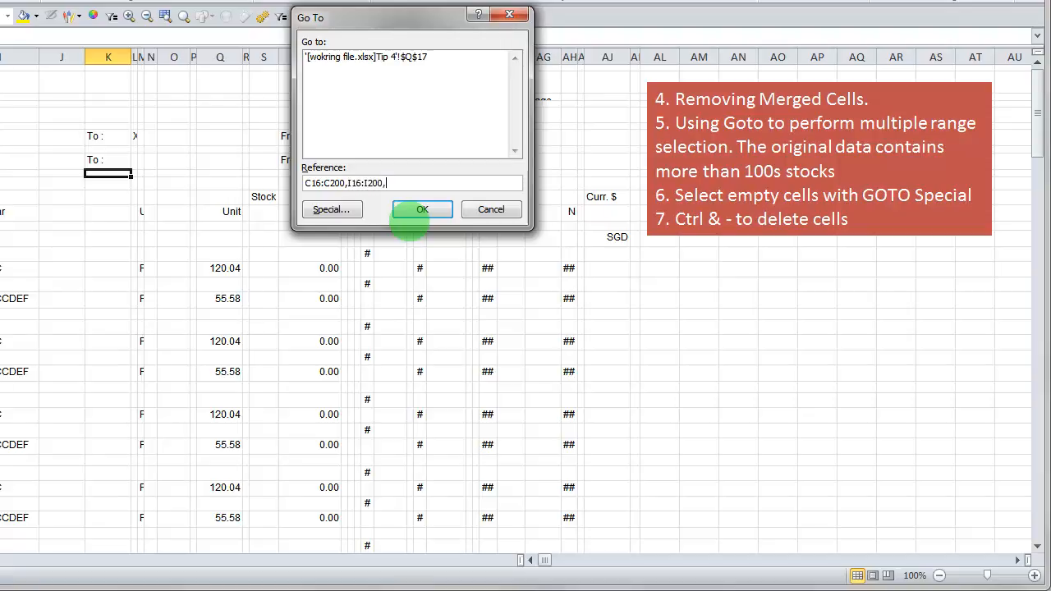
drag(401, 23, 466, 34)
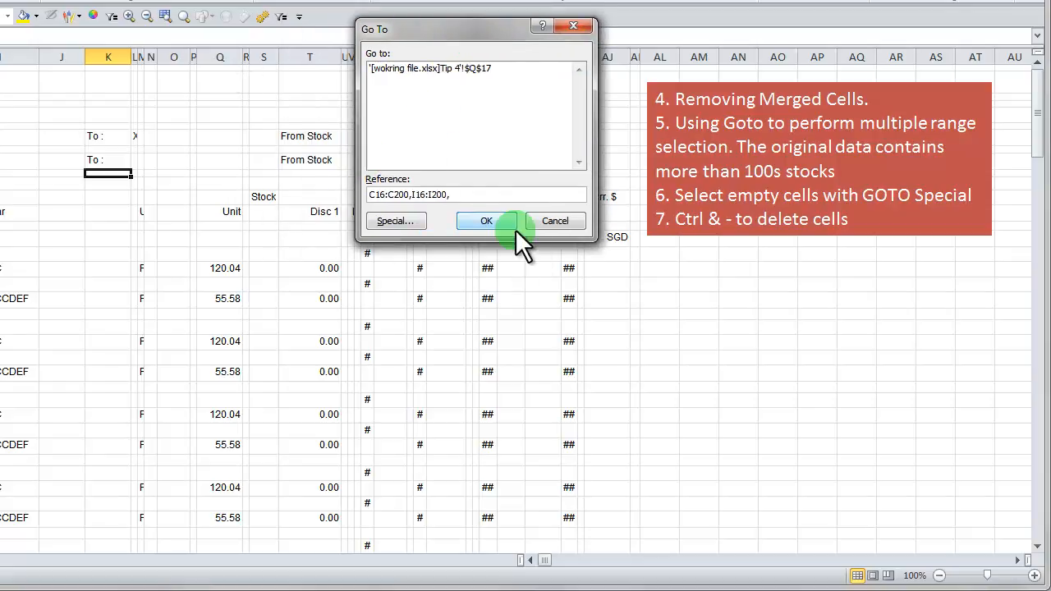
text(Q16:Q200)
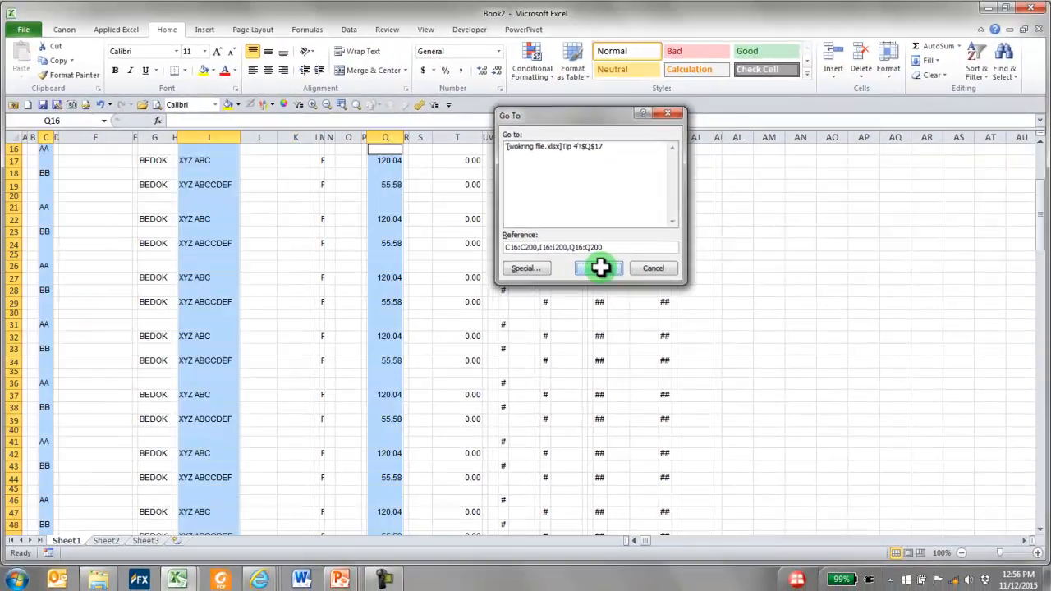
click(492, 221)
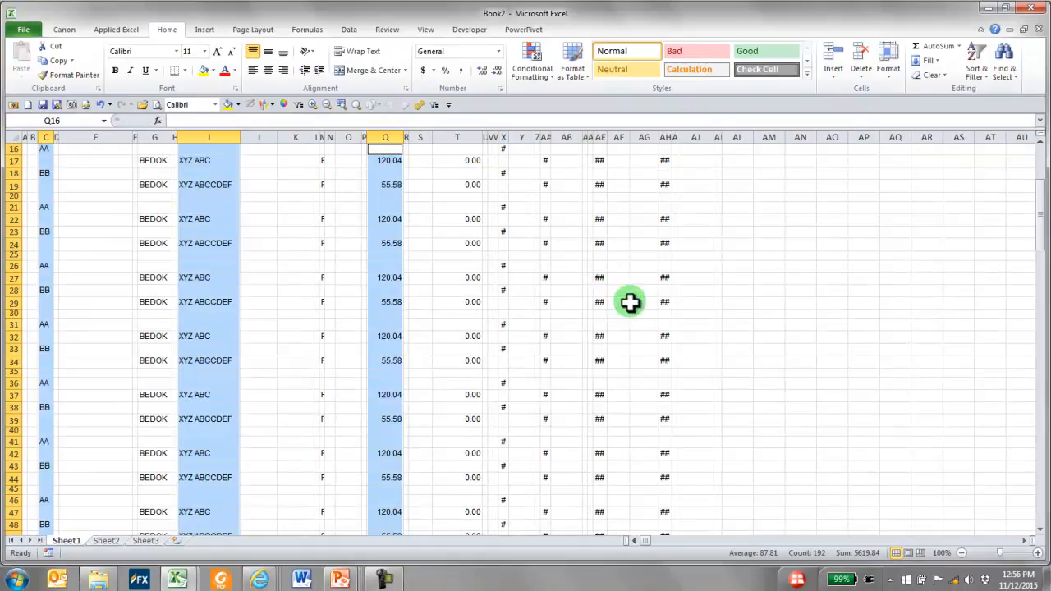
scroll(632, 291, up, 5)
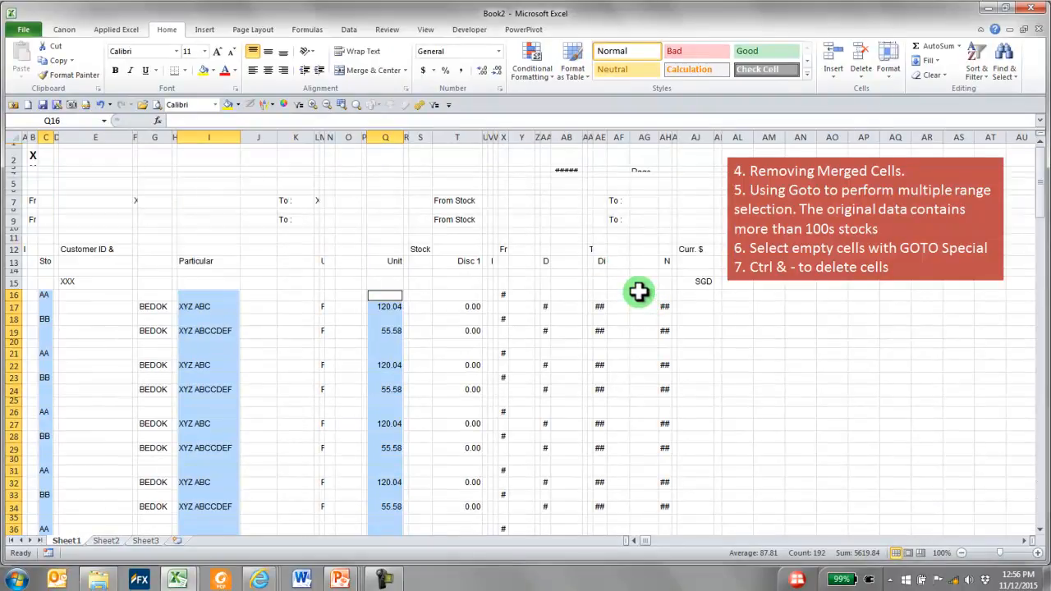
key(ctrl+c)
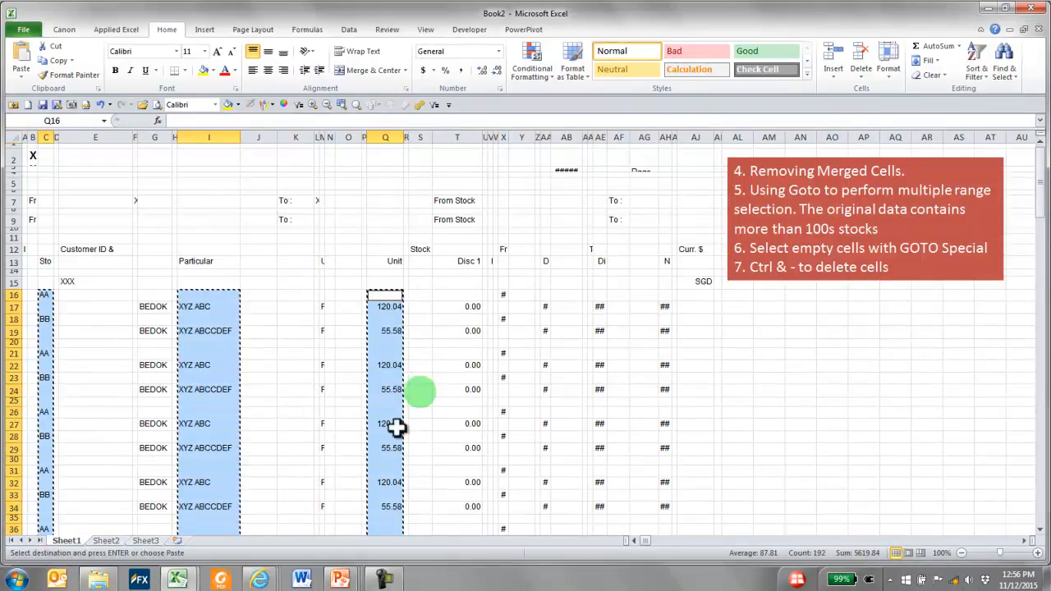
Paste the copied ranges into Sheet2 of Book2 starting at A2, and widen columns A to C to fit their contents
click(195, 568)
click(259, 517)
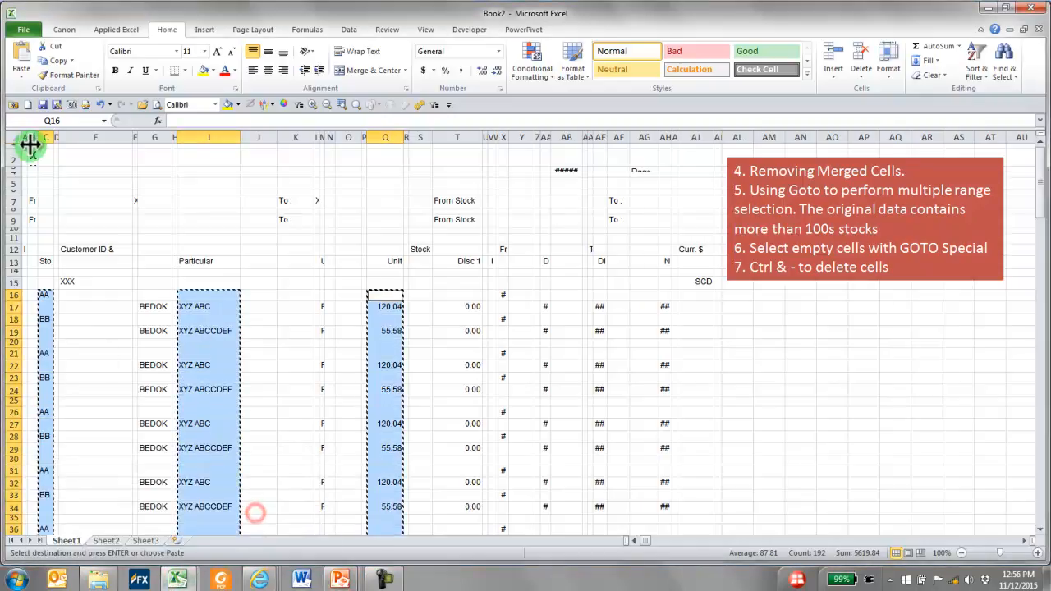
mouse_move(177, 579)
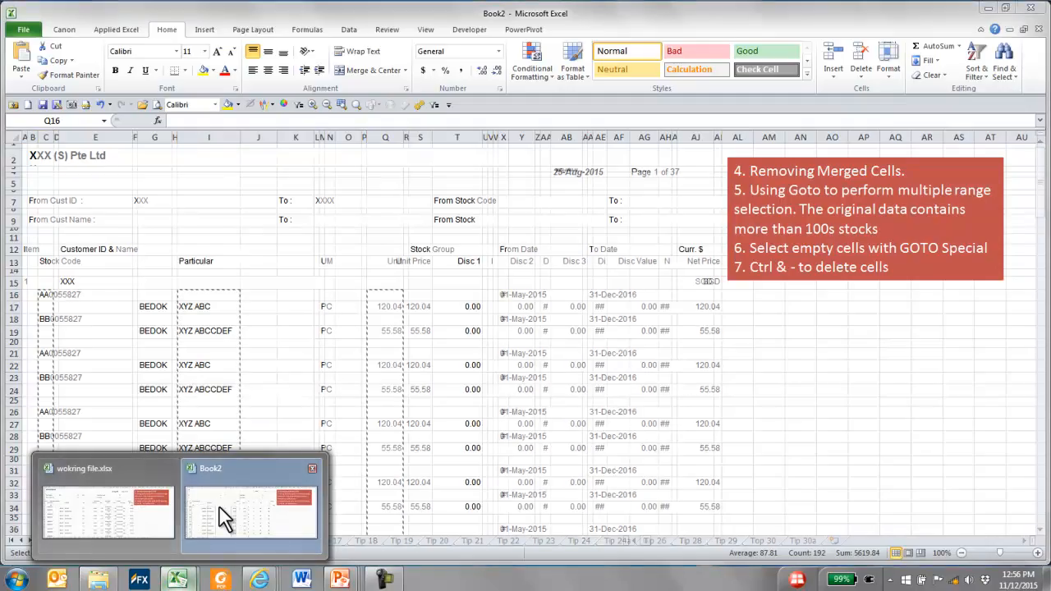
click(217, 513)
click(104, 540)
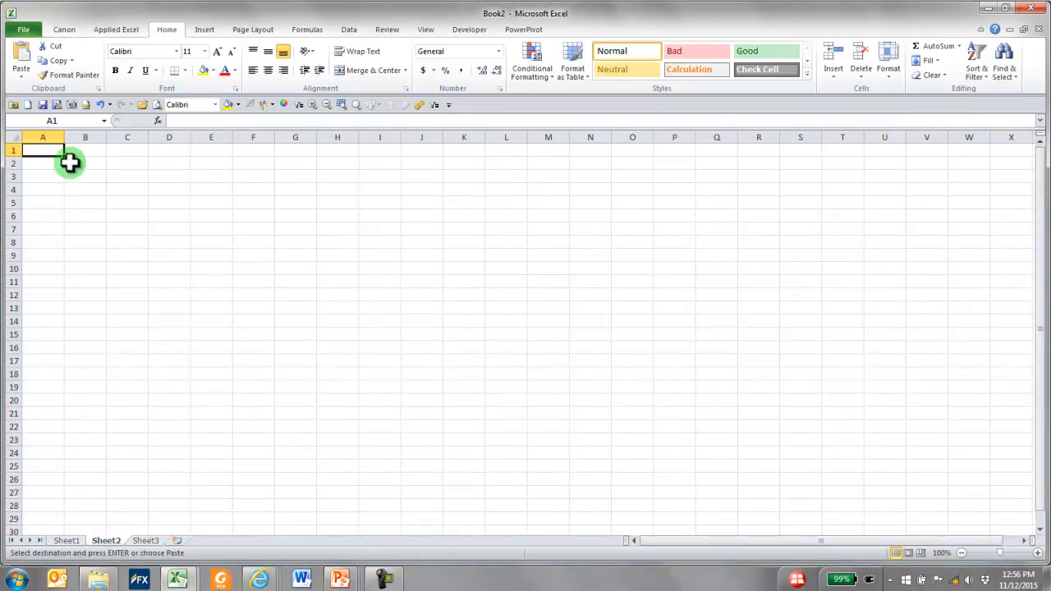
click(43, 163)
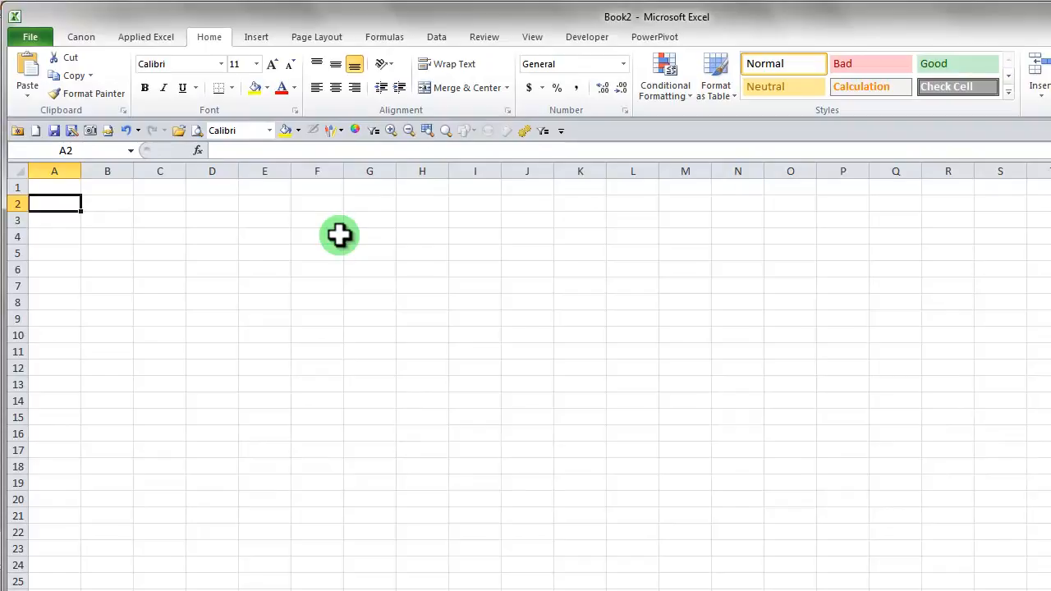
key(ctrl+v)
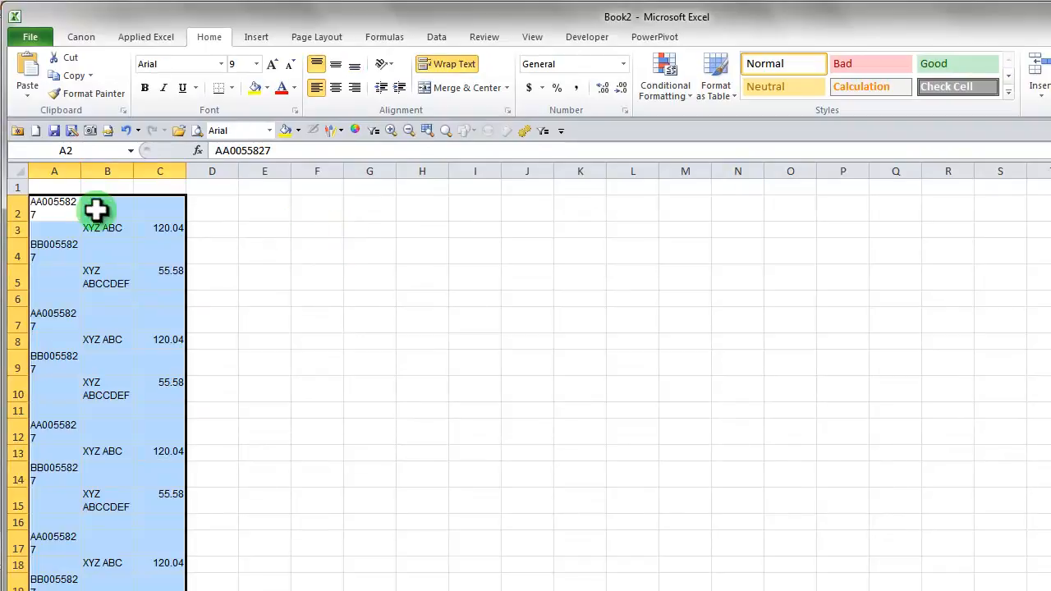
drag(81, 171, 225, 172)
drag(278, 170, 303, 171)
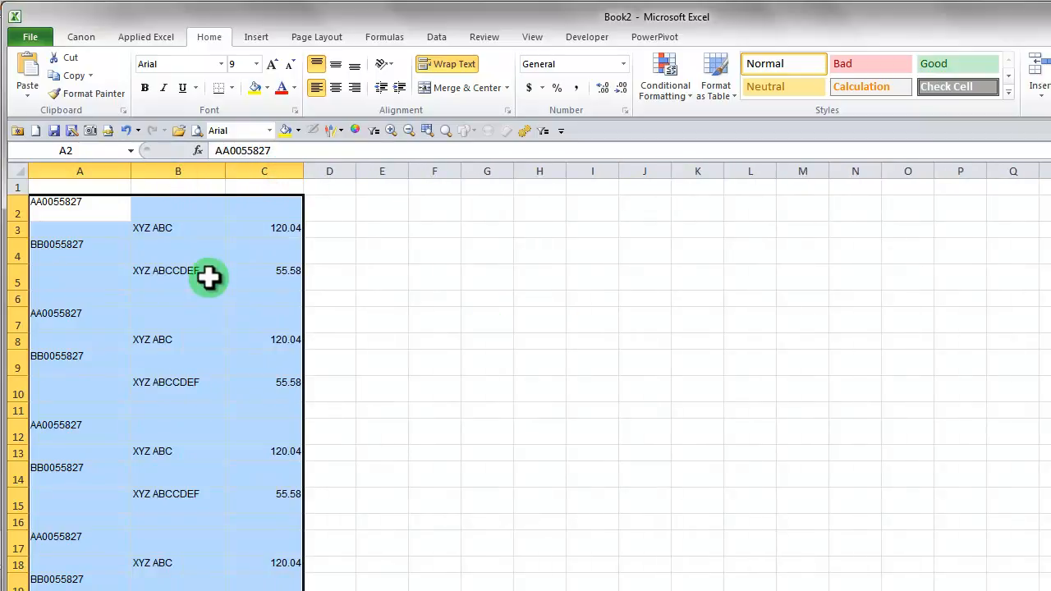
Select the blank cells in the pasted range using Go To Special and delete them, shifting cells up
key(ctrl+g)
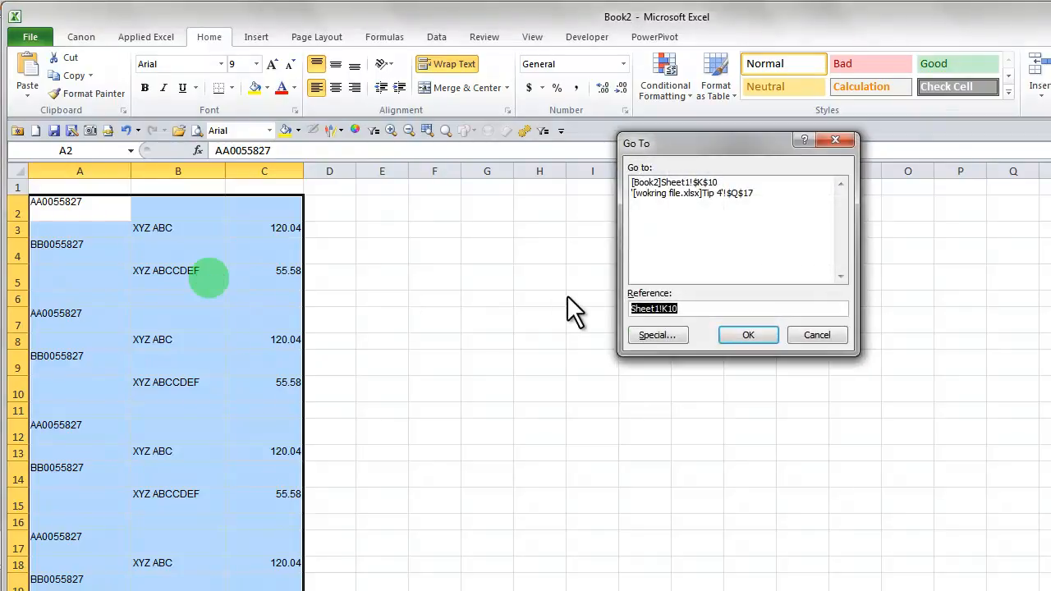
click(658, 334)
click(646, 270)
click(752, 360)
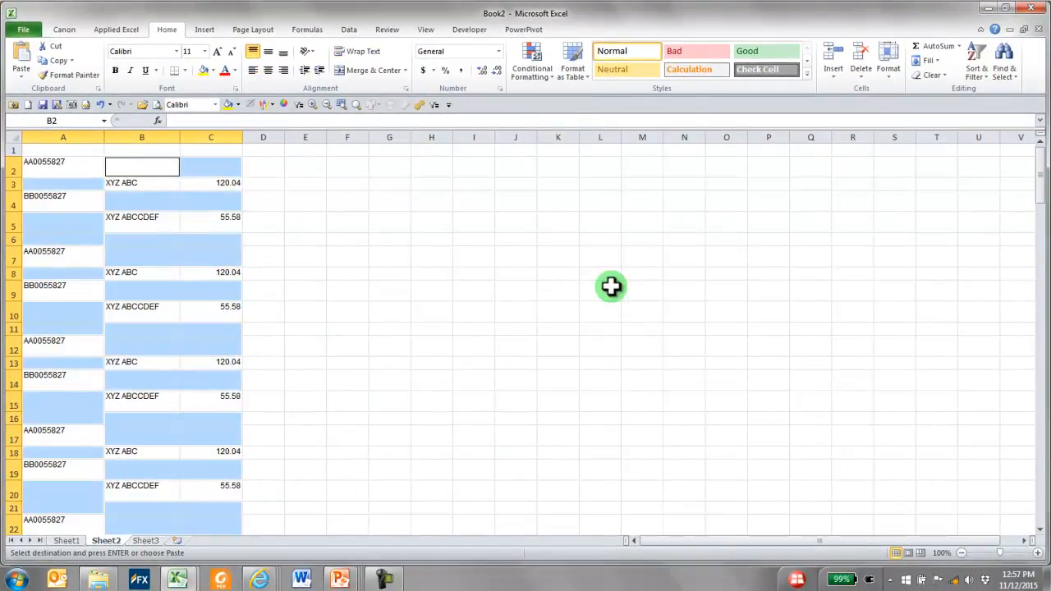
key(ctrl+minus)
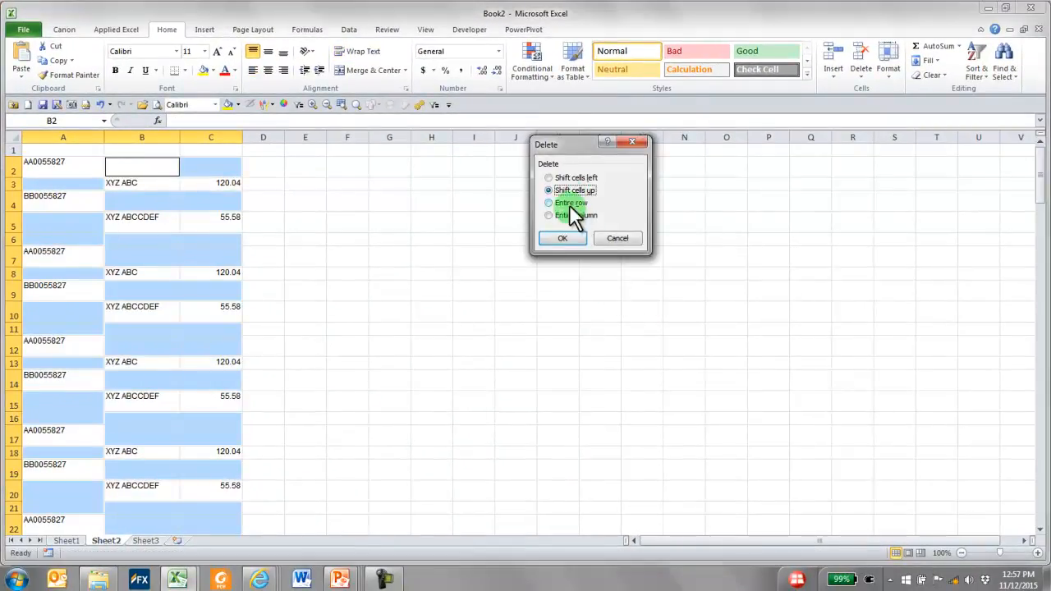
click(561, 238)
click(154, 233)
scroll(189, 239, down, 10)
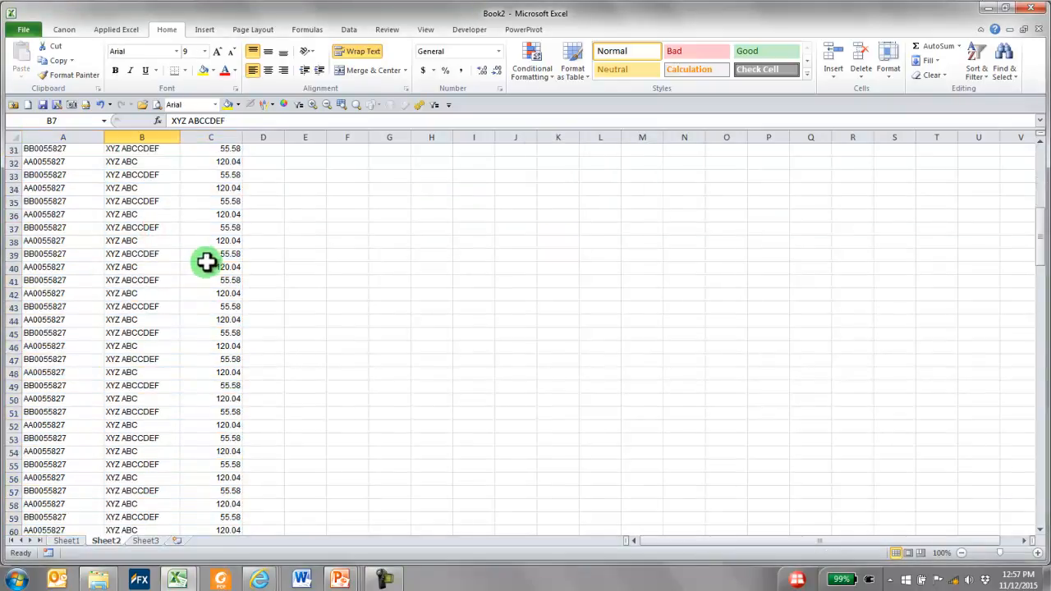
scroll(203, 263, down, 20)
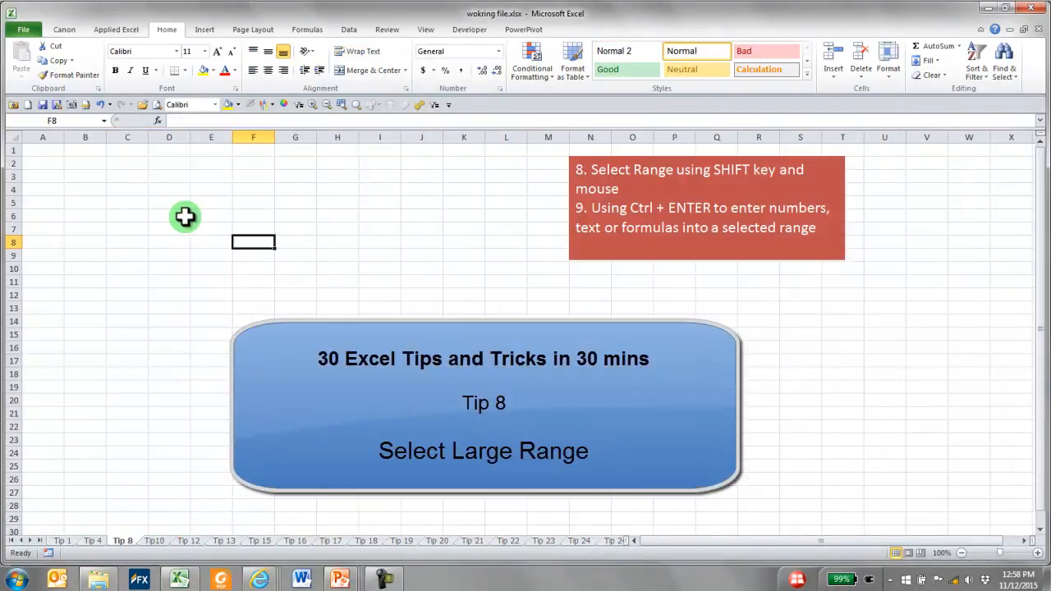
Switch to wokring file.xlsx and select the long range B2:B159 on the Tip 8 sheet
drag(129, 176, 509, 413)
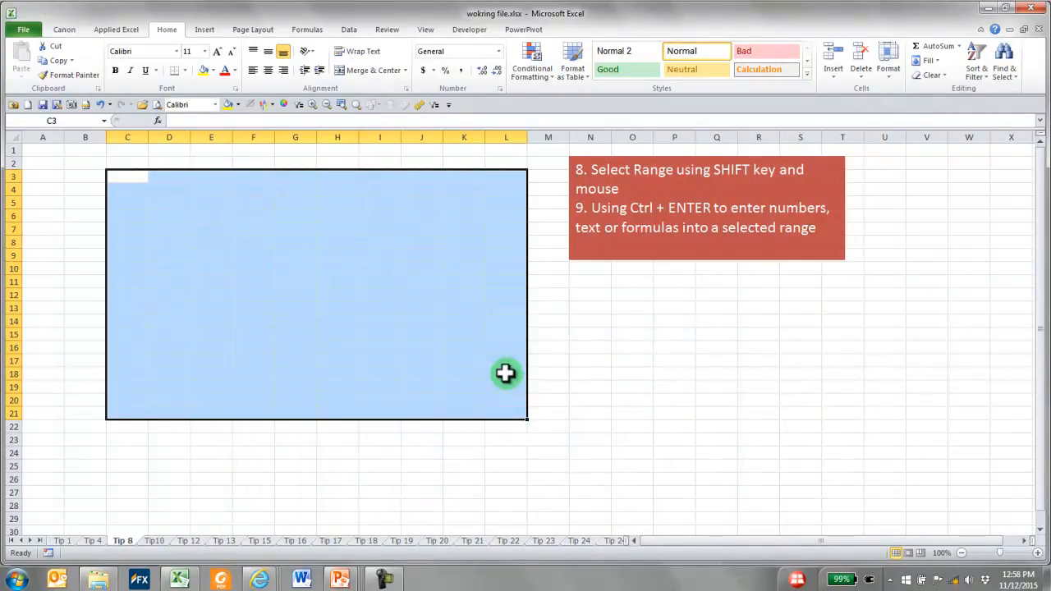
click(85, 165)
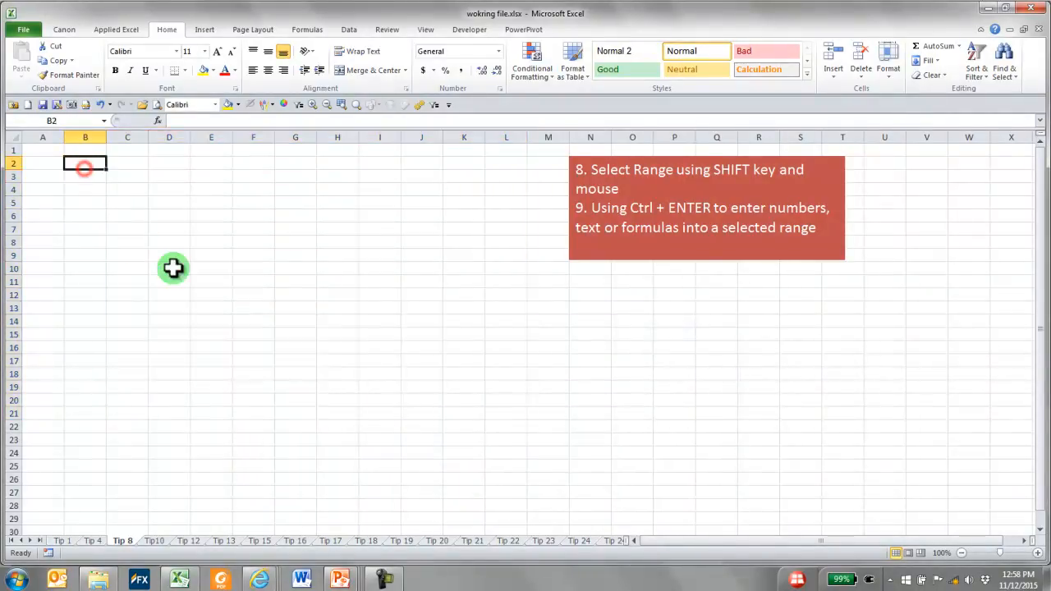
scroll(899, 262, down, 9)
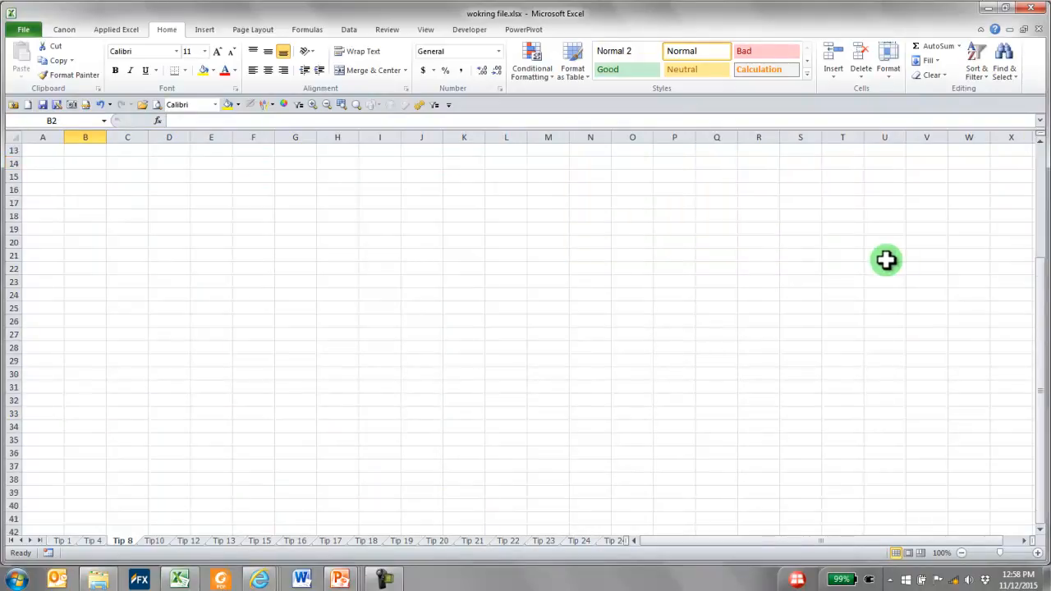
scroll(900, 268, down, 20)
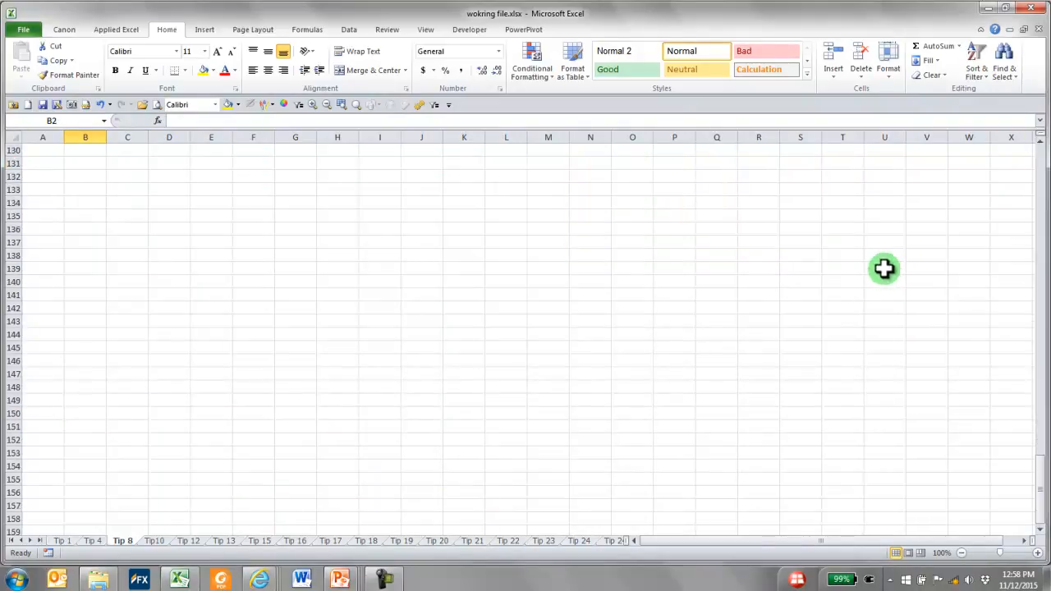
scroll(883, 268, down, 2)
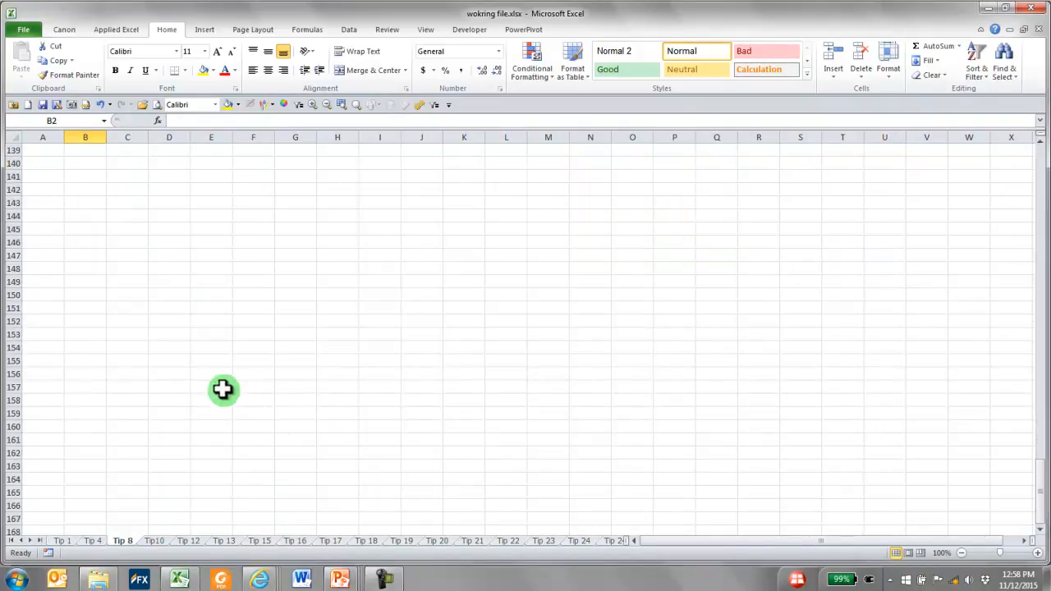
shift+click(91, 408)
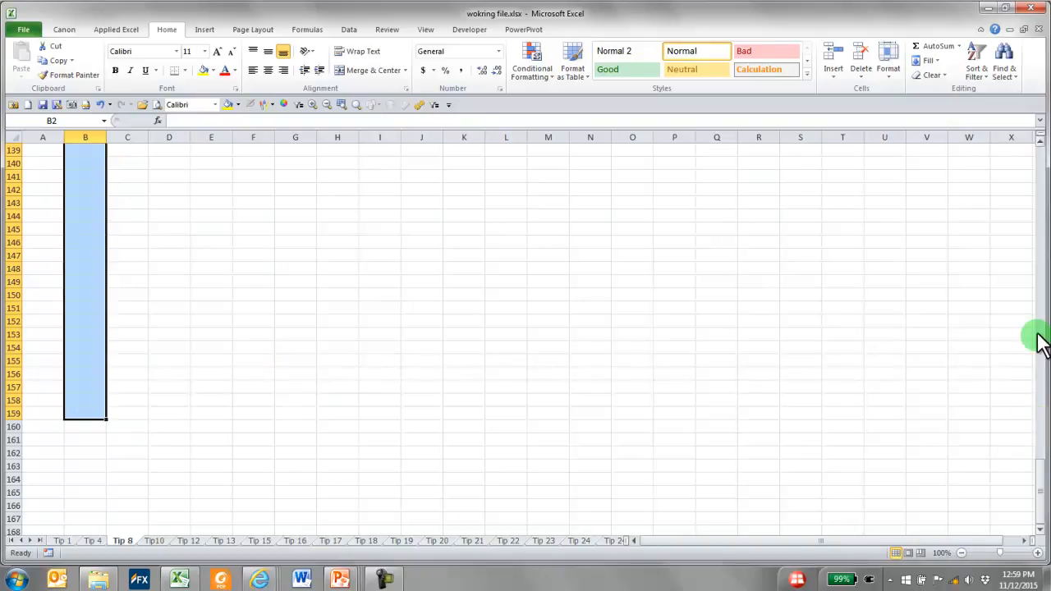
Fill every cell of the selected range B2:B159 at once with the text "This text must go to every highlighted cells"
click(1039, 159)
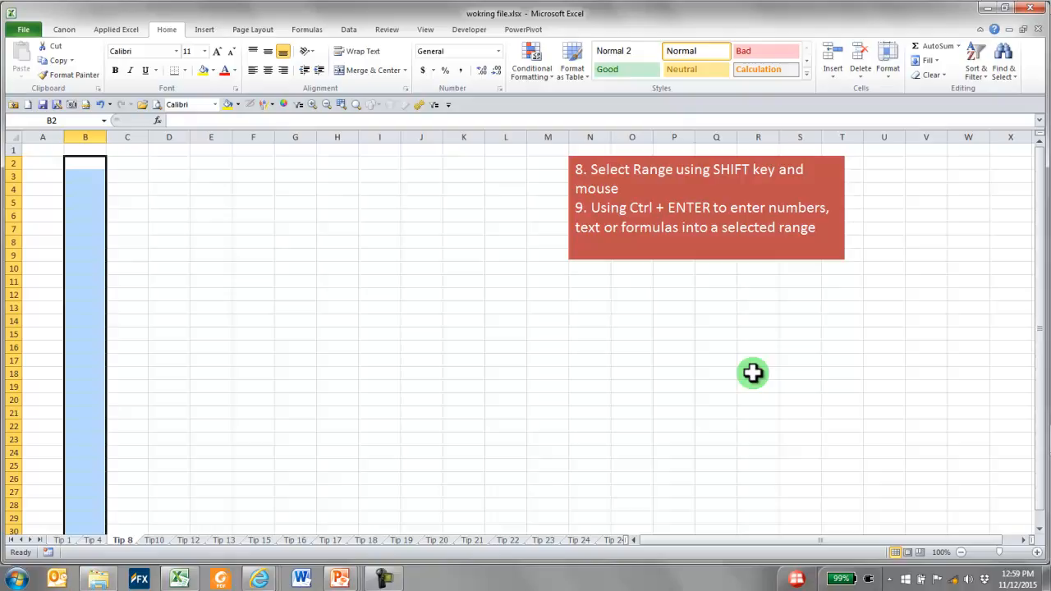
text(T)
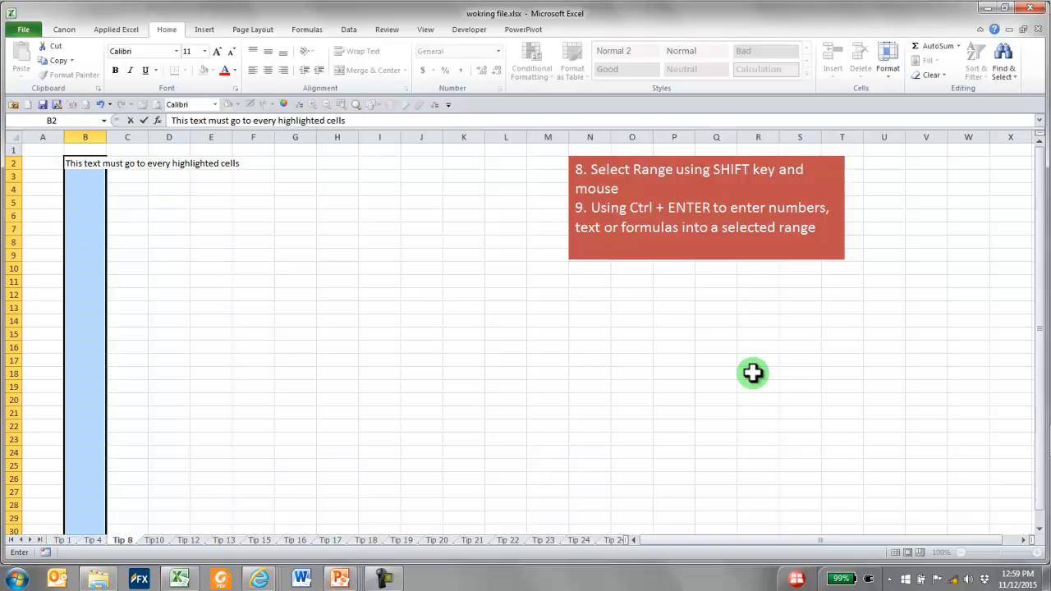
key(ctrl+Return)
scroll(504, 377, down, 15)
scroll(505, 385, down, 19)
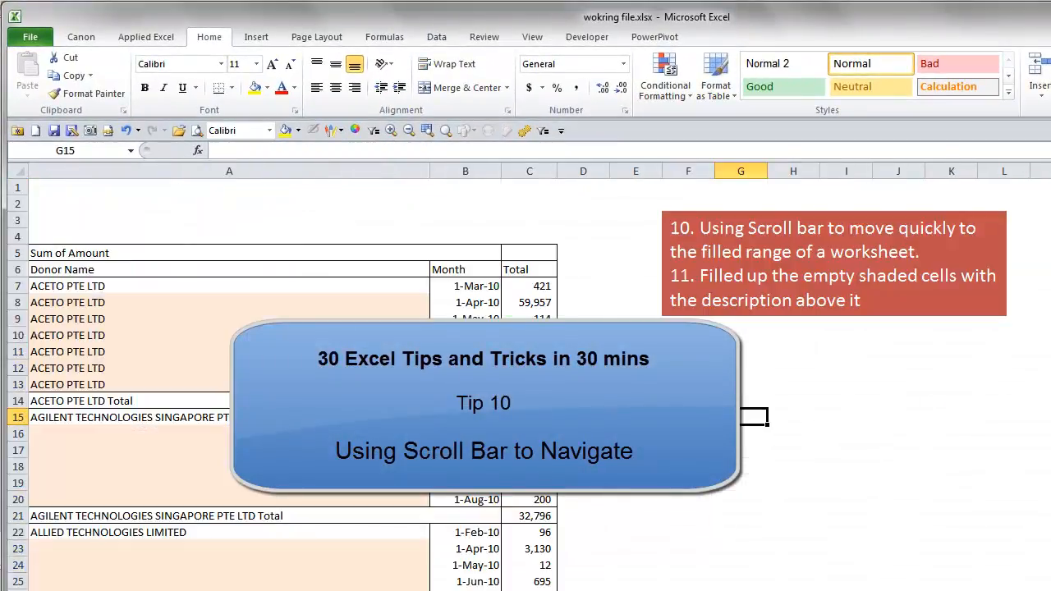
Examine the empty shaded Donor Name cells beneath each donor on the Tip10 sheet, including A16:A20 and the rows further down
click(583, 400)
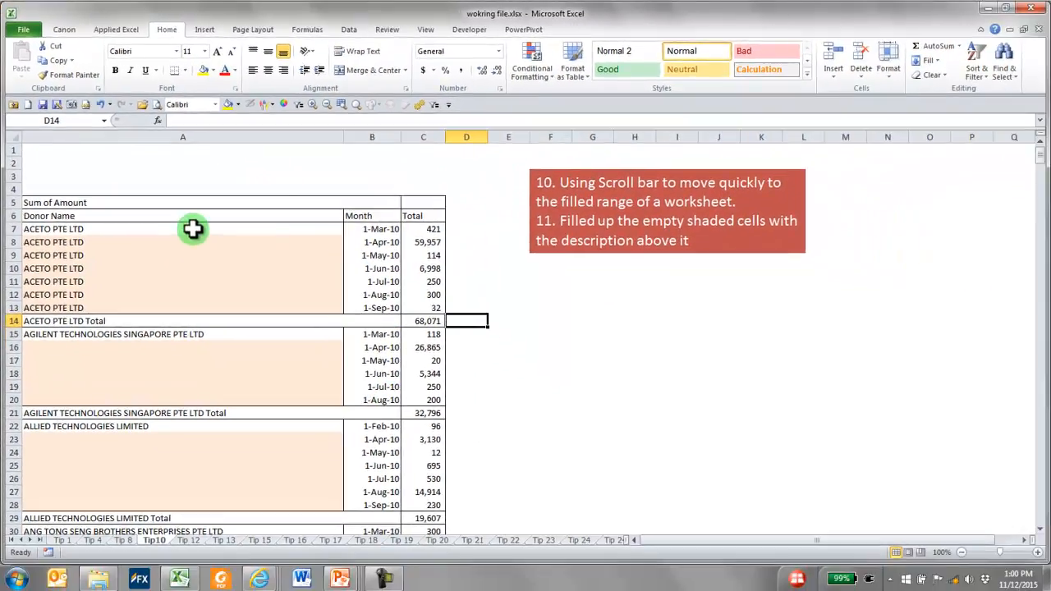
scroll(465, 347, down, 3)
scroll(417, 375, up, 3)
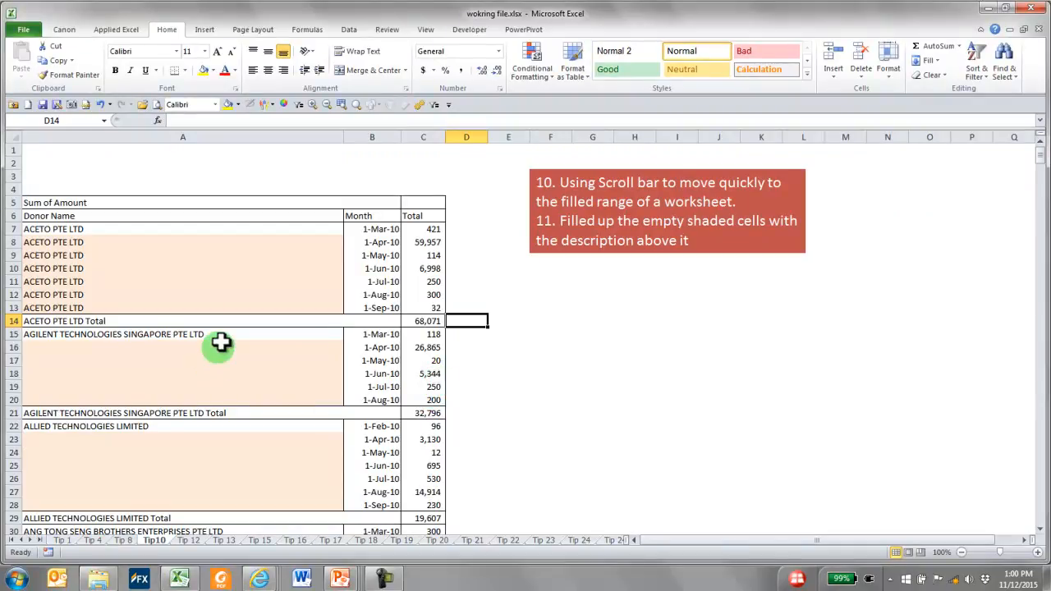
drag(366, 333, 415, 405)
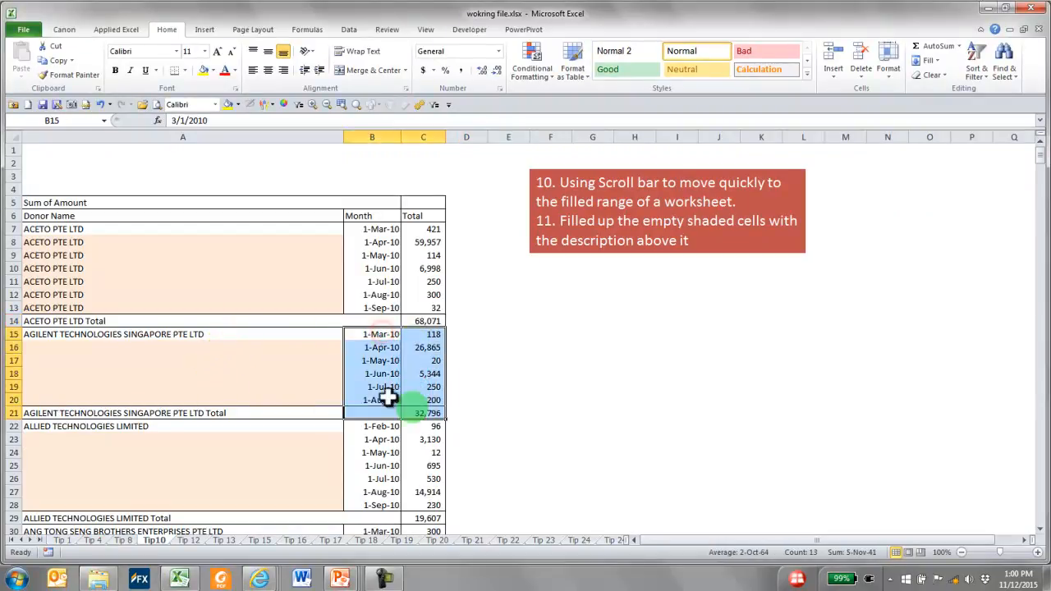
click(296, 348)
mouse_move(296, 348)
mouse_down()
mouse_move(293, 405)
mouse_move(293, 397)
mouse_up()
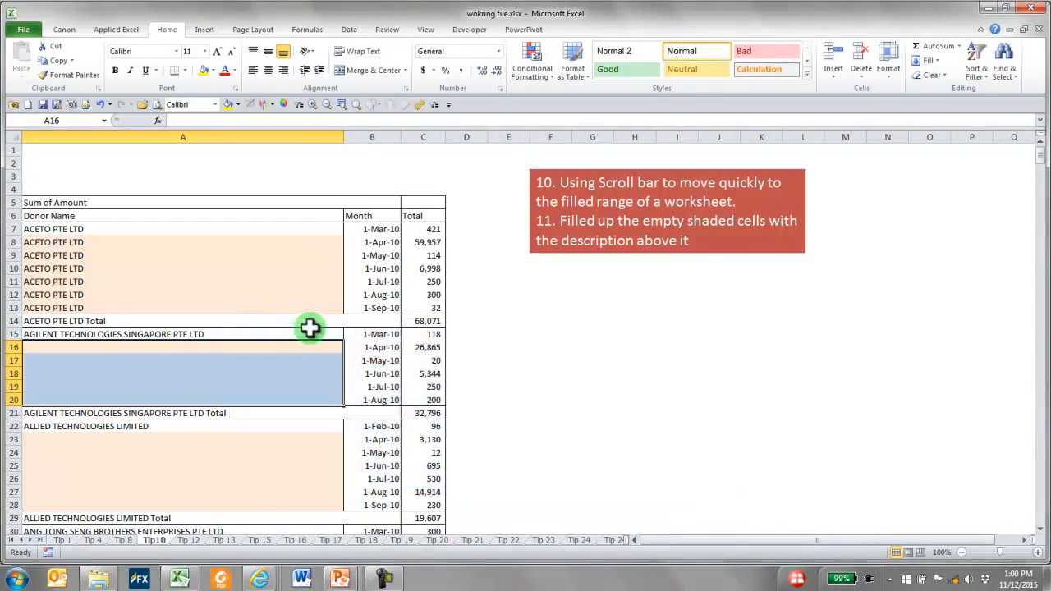
scroll(312, 353, down, 16)
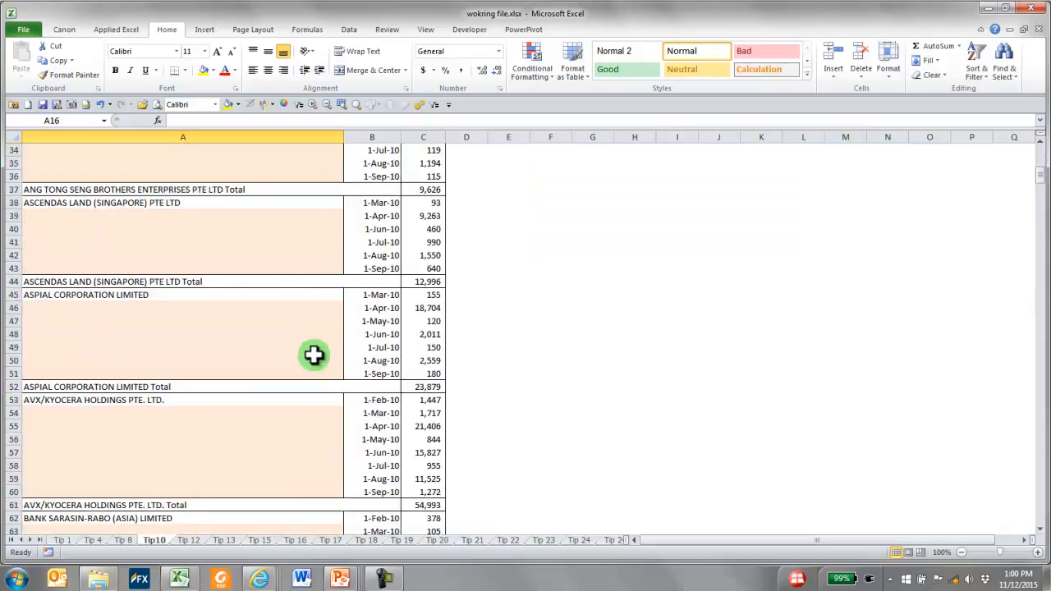
scroll(315, 359, down, 20)
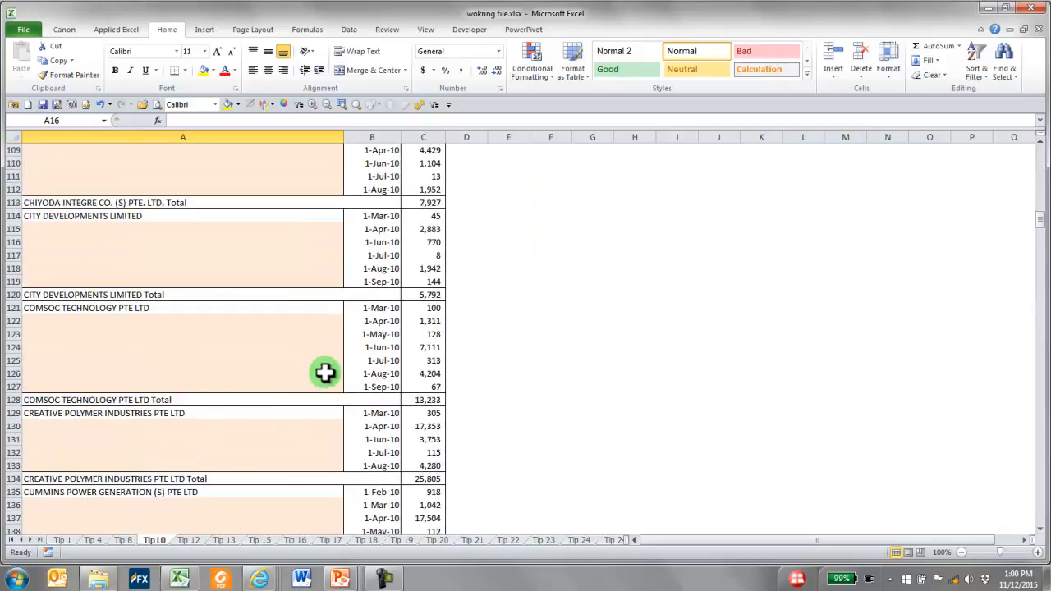
scroll(328, 378, down, 20)
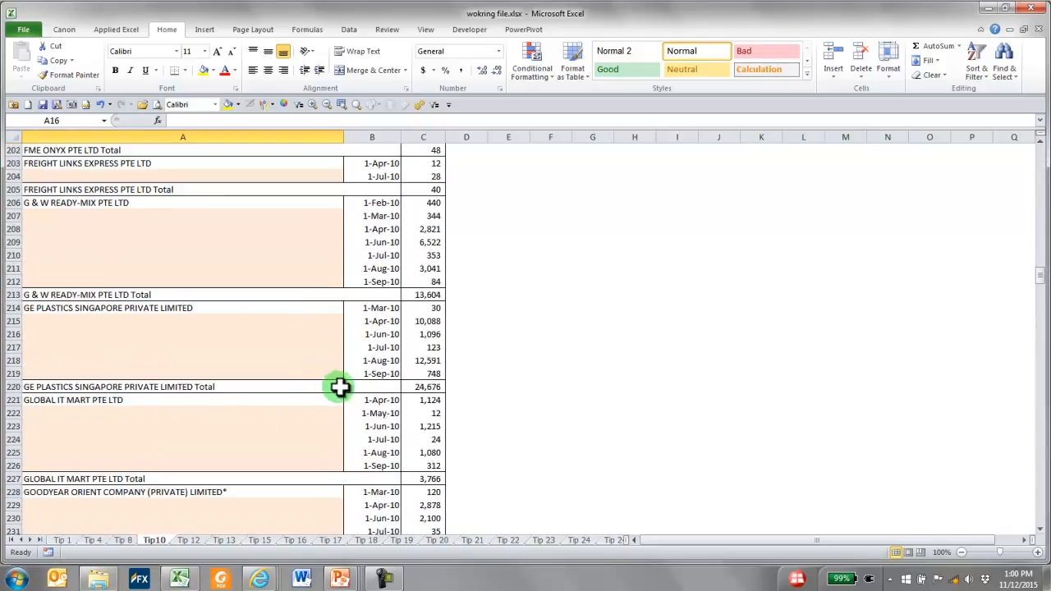
scroll(340, 389, down, 6)
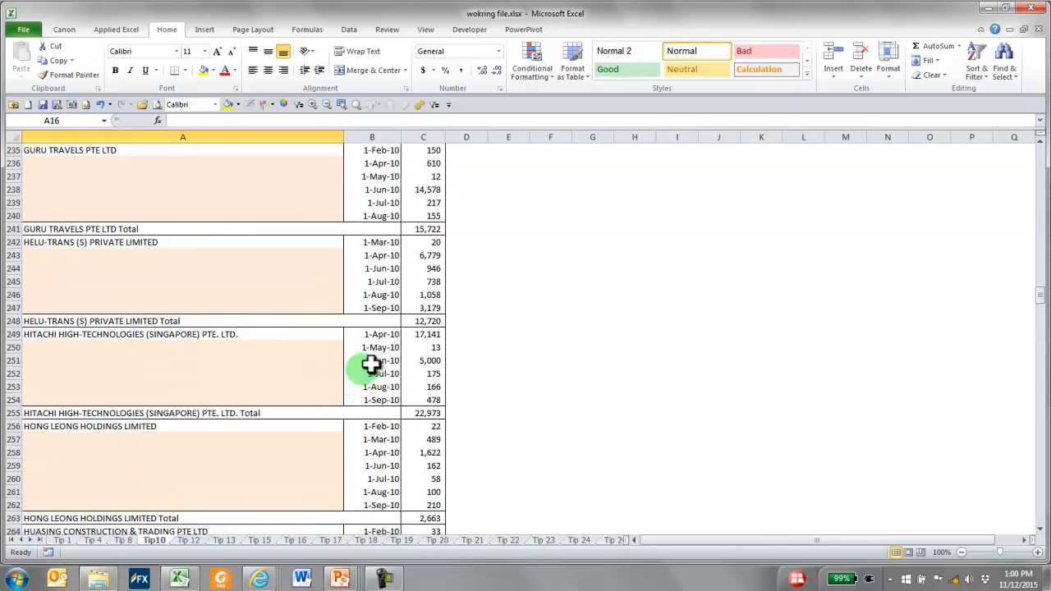
scroll(374, 328, up, 20)
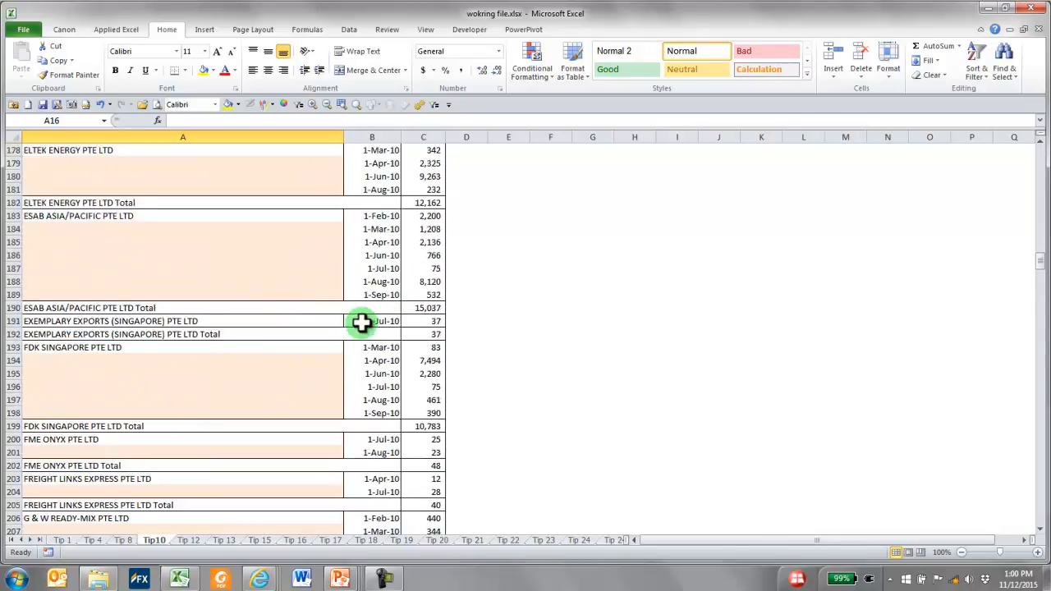
scroll(361, 322, up, 20)
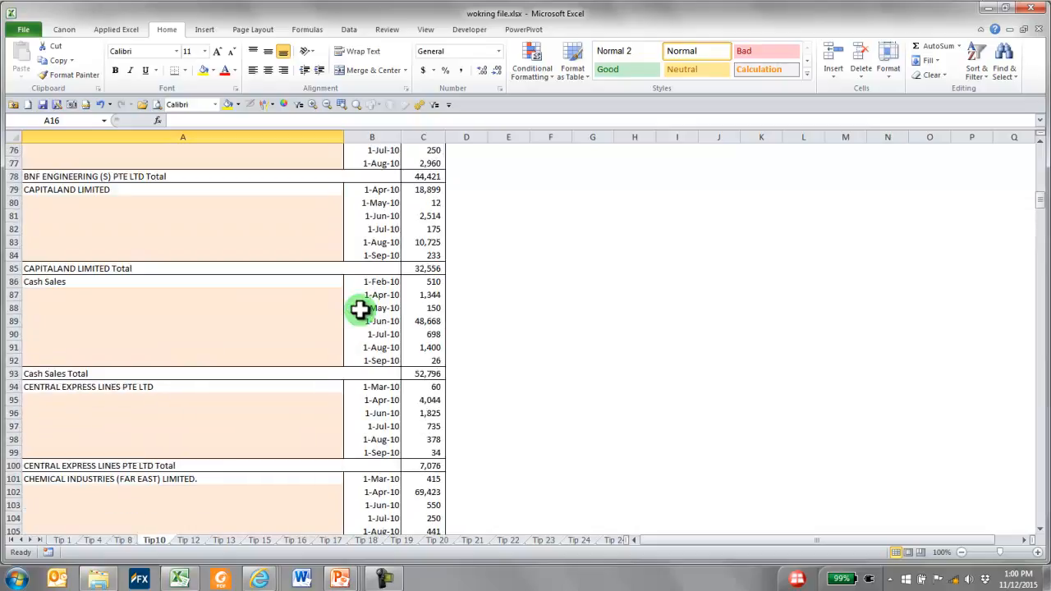
scroll(351, 292, up, 15)
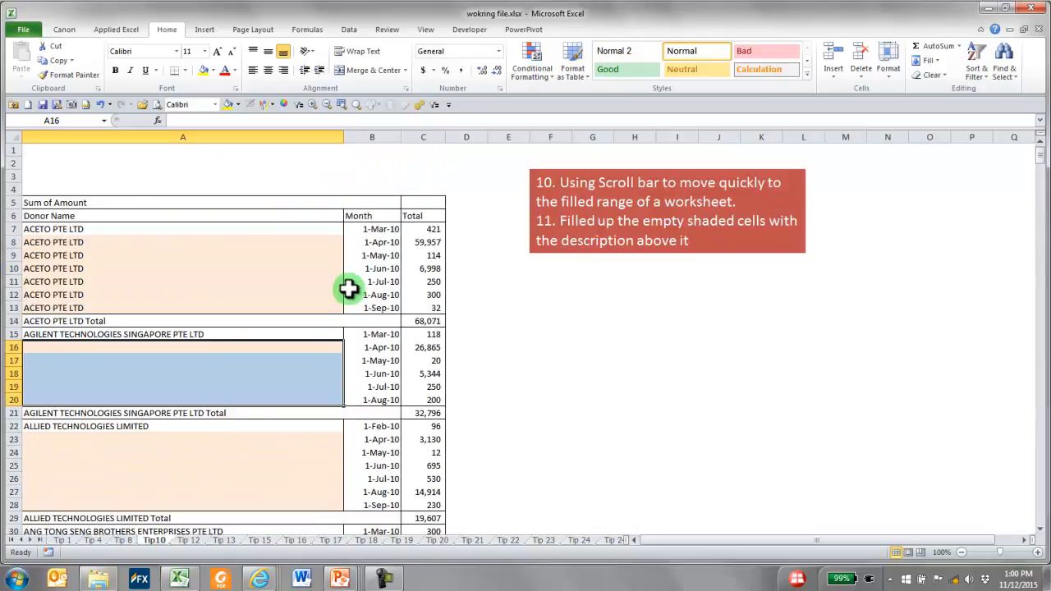
Select the Donor Name range A7:A629 on the Tip10 sheet, ending just above the Grand Total row
click(259, 230)
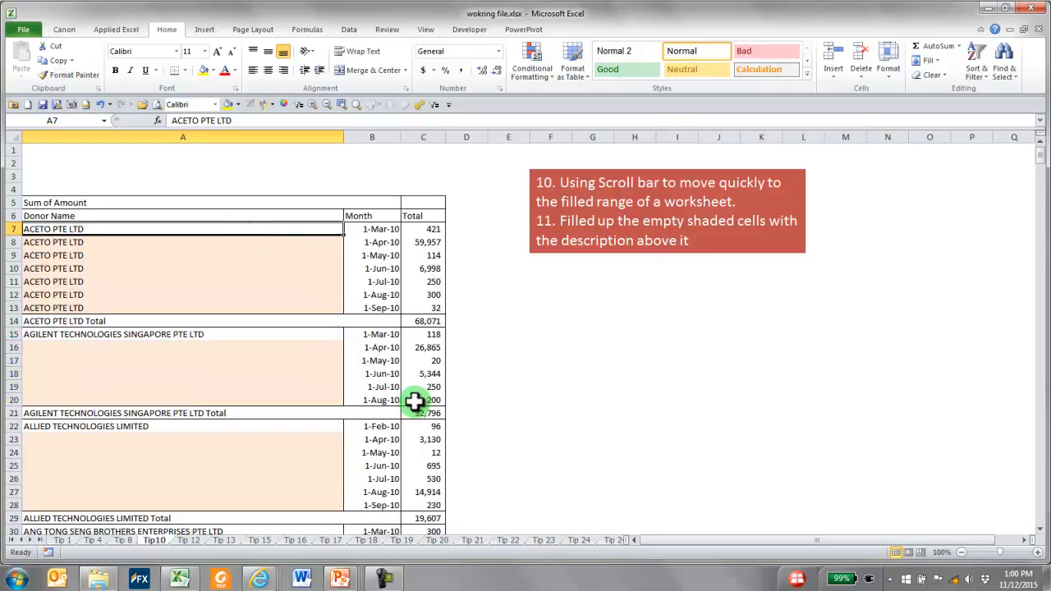
drag(1039, 161, 1039, 517)
scroll(762, 405, down, 3)
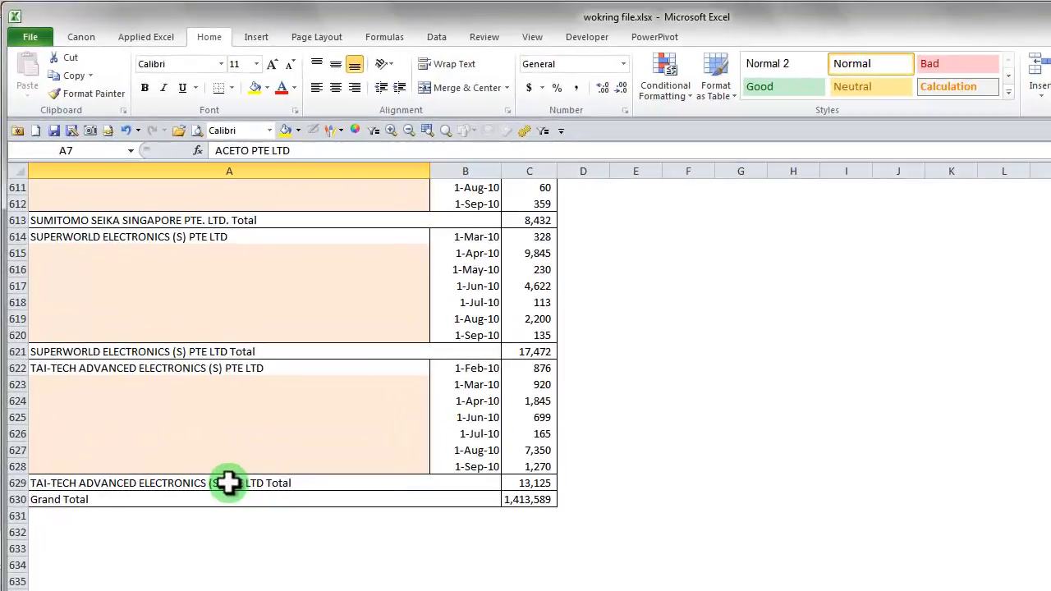
shift+click(182, 387)
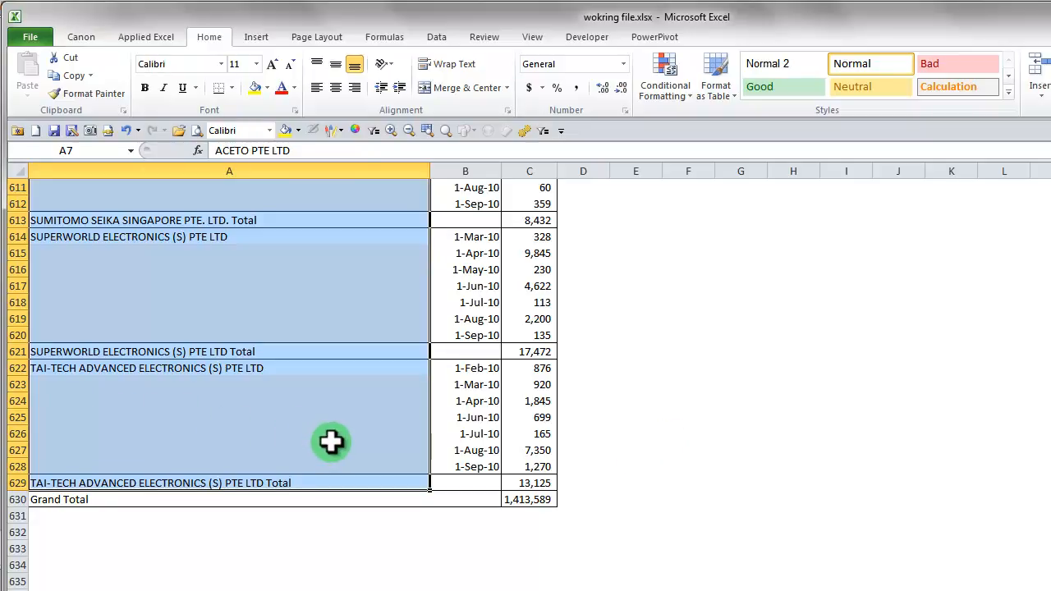
Narrow the selection to only the blank Donor Name cells using Go To Special with the Blanks option
key(F5)
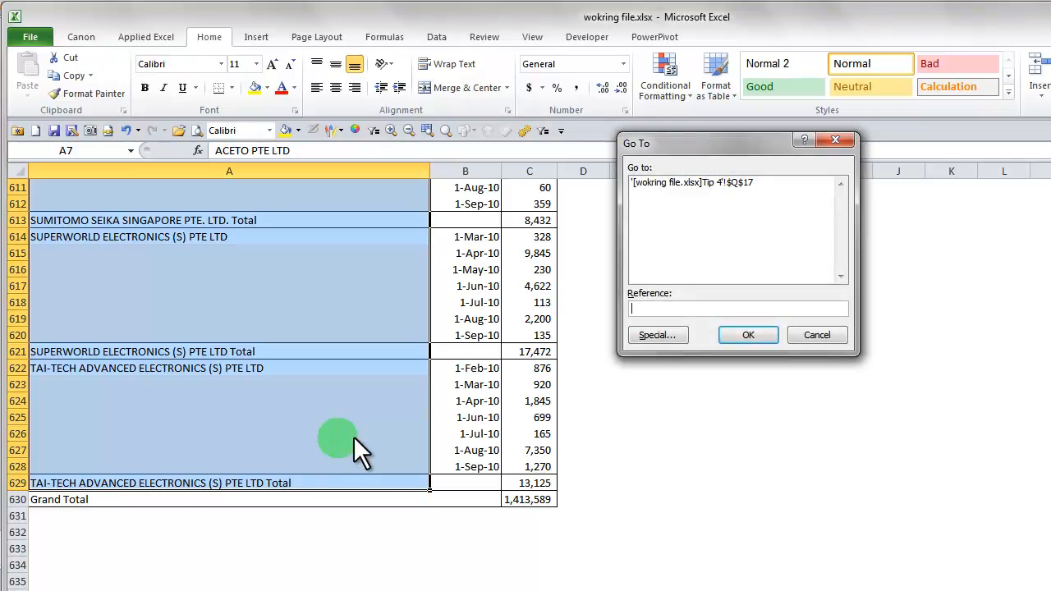
click(673, 337)
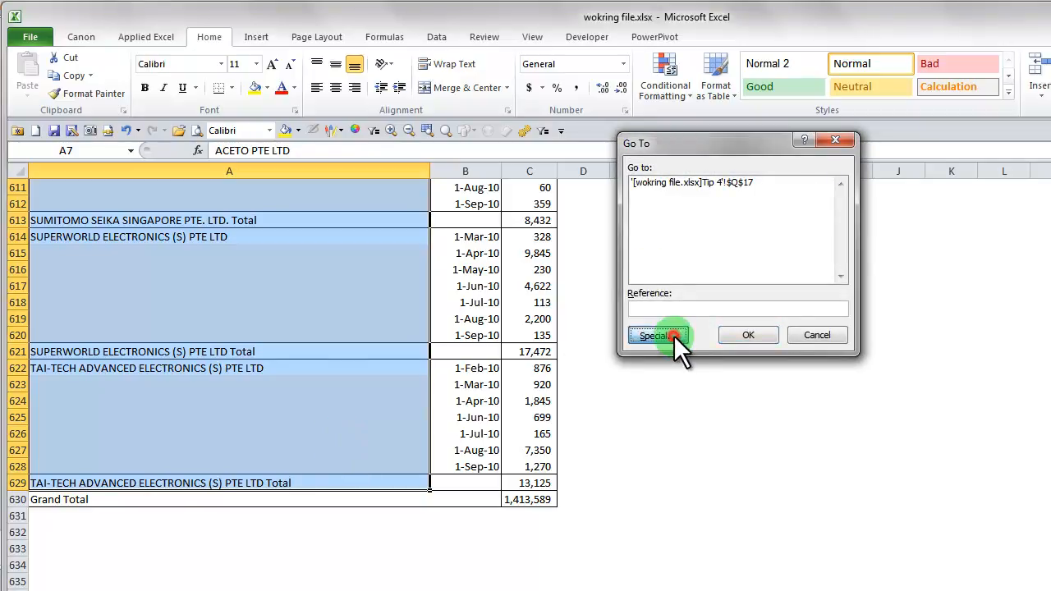
click(657, 268)
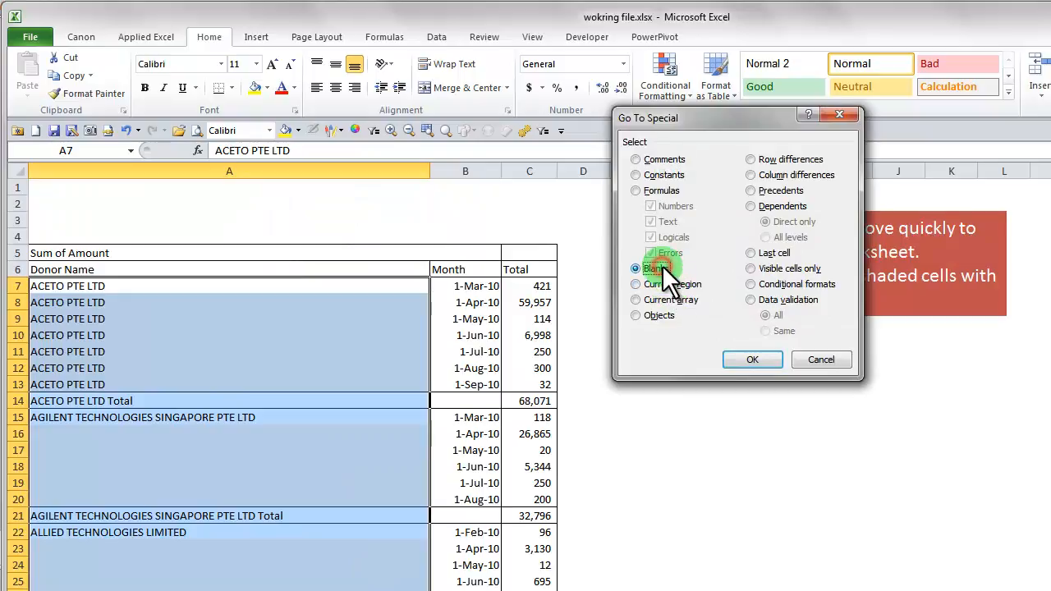
click(750, 359)
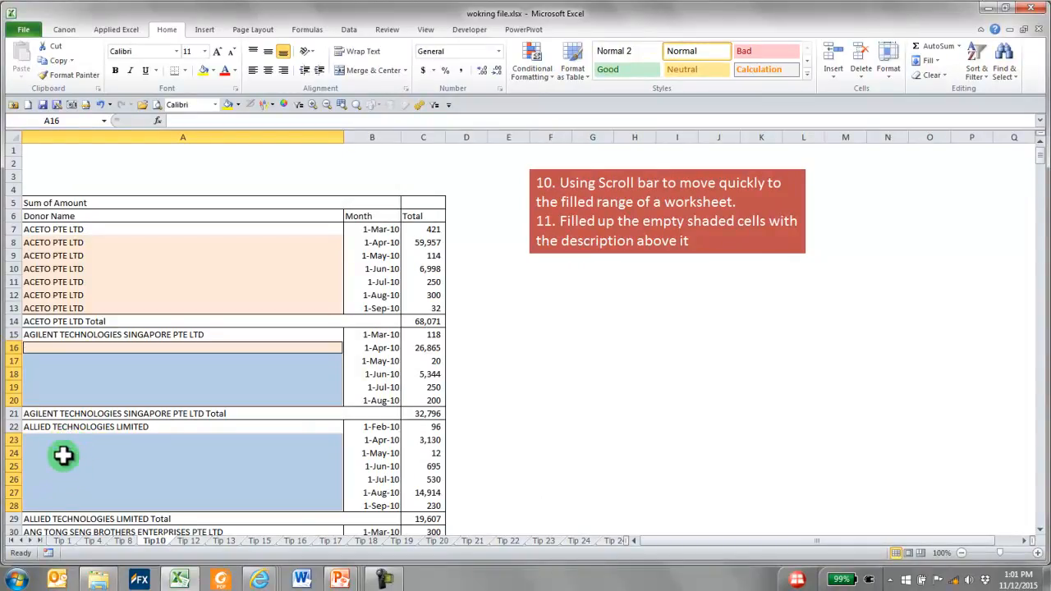
Fill all selected blank cells at once with the relative formula =A15, referencing the cell above, and check the filled names down the column
text(=)
key(Up)
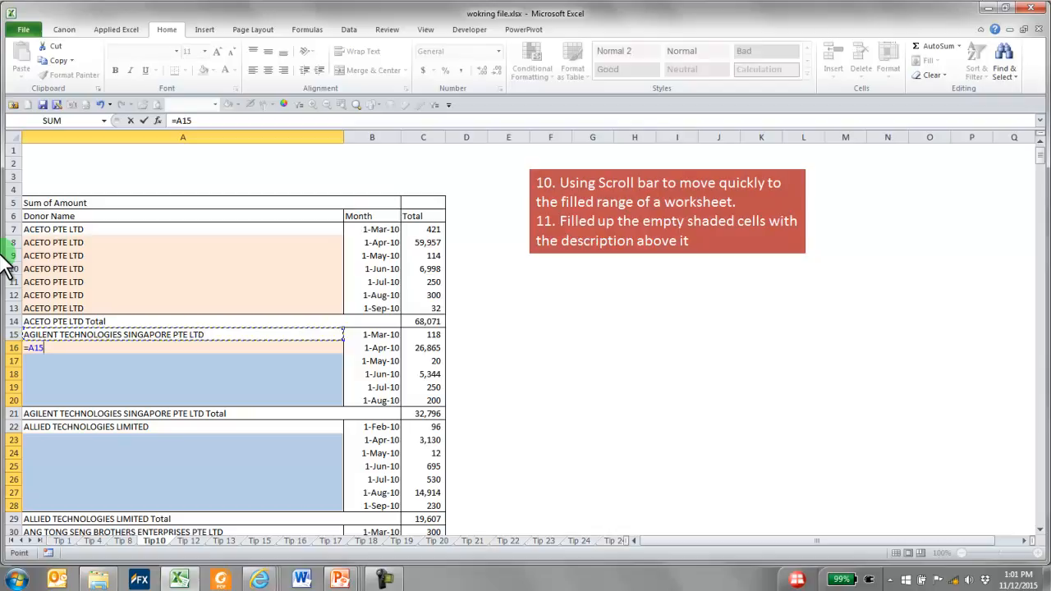
key(ctrl+Return)
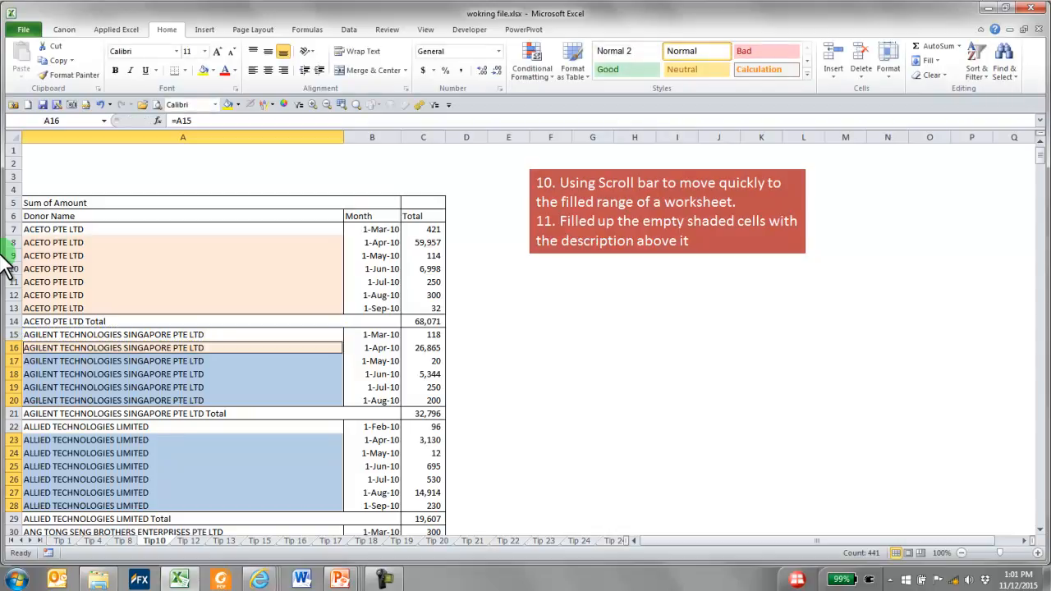
scroll(6, 267, down, 20)
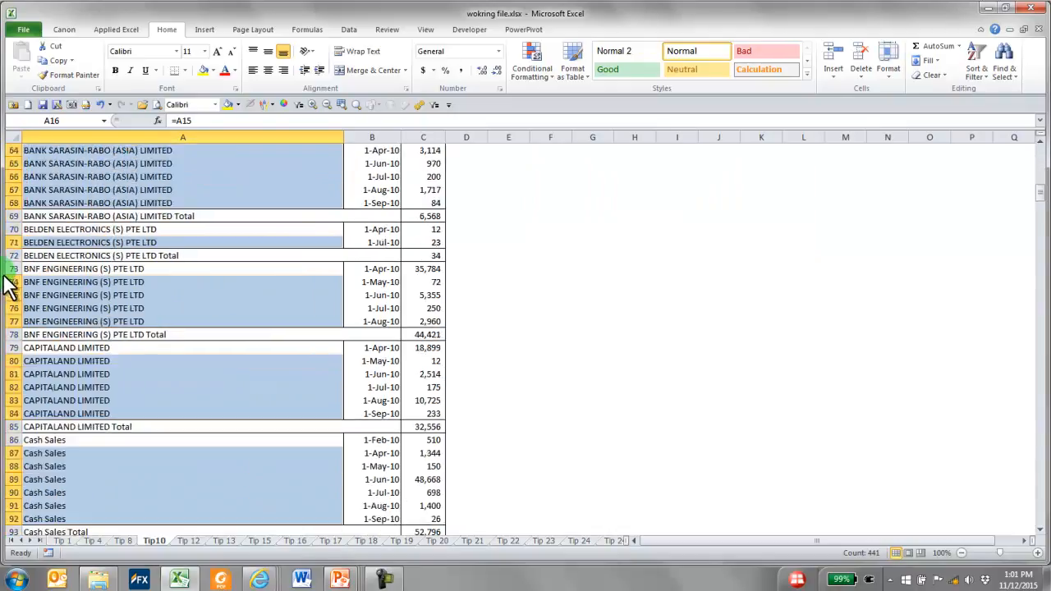
scroll(8, 284, down, 20)
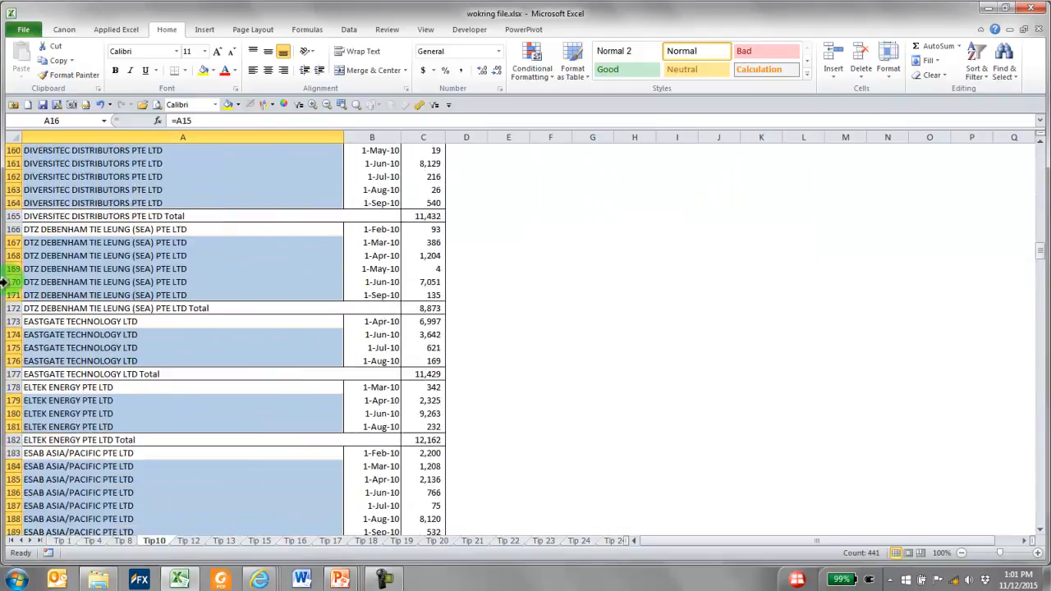
scroll(8, 285, down, 10)
scroll(10, 285, up, 18)
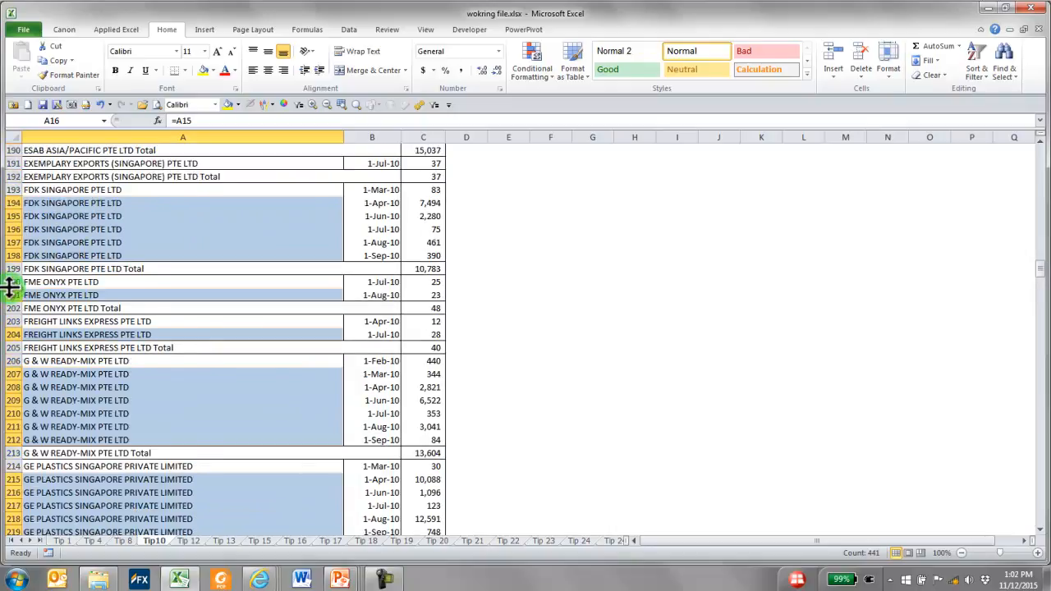